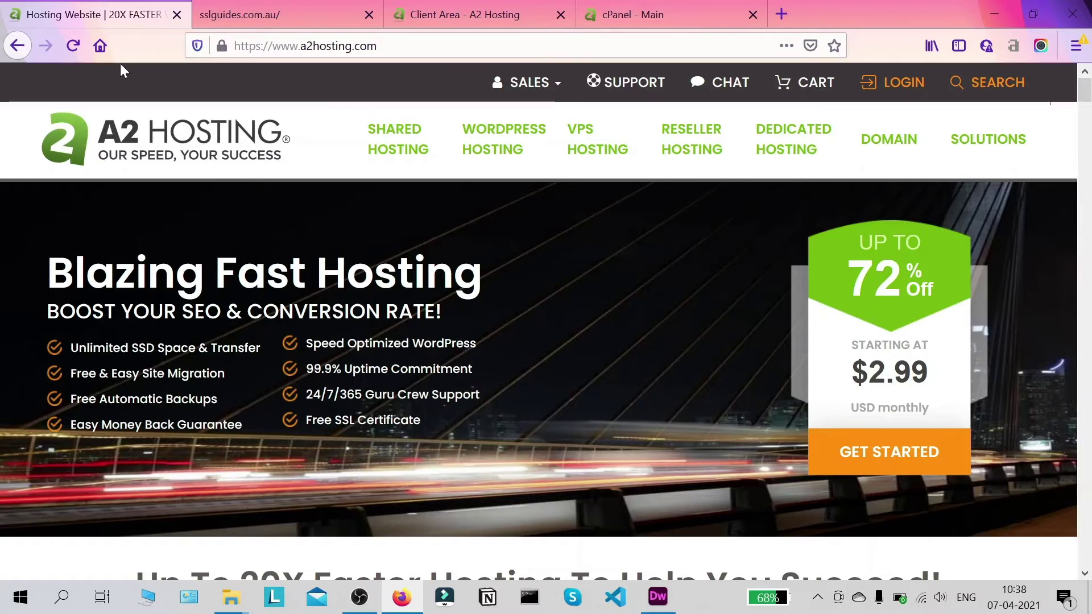
- Switch to the sslguides.com.au tab and check its connection security in Site Information
click(292, 12)
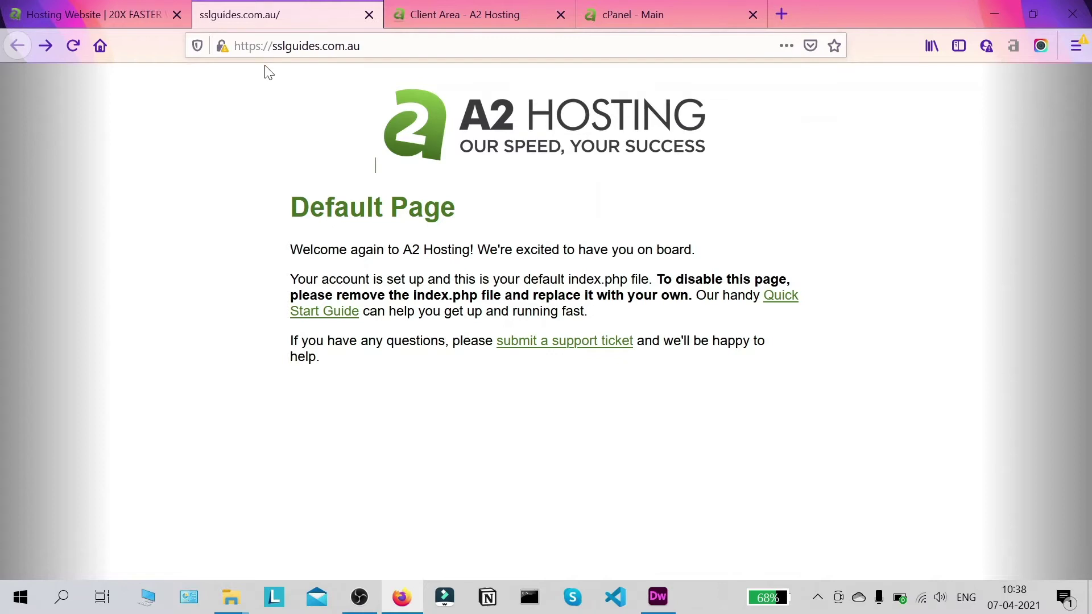
key(ctrl+l)
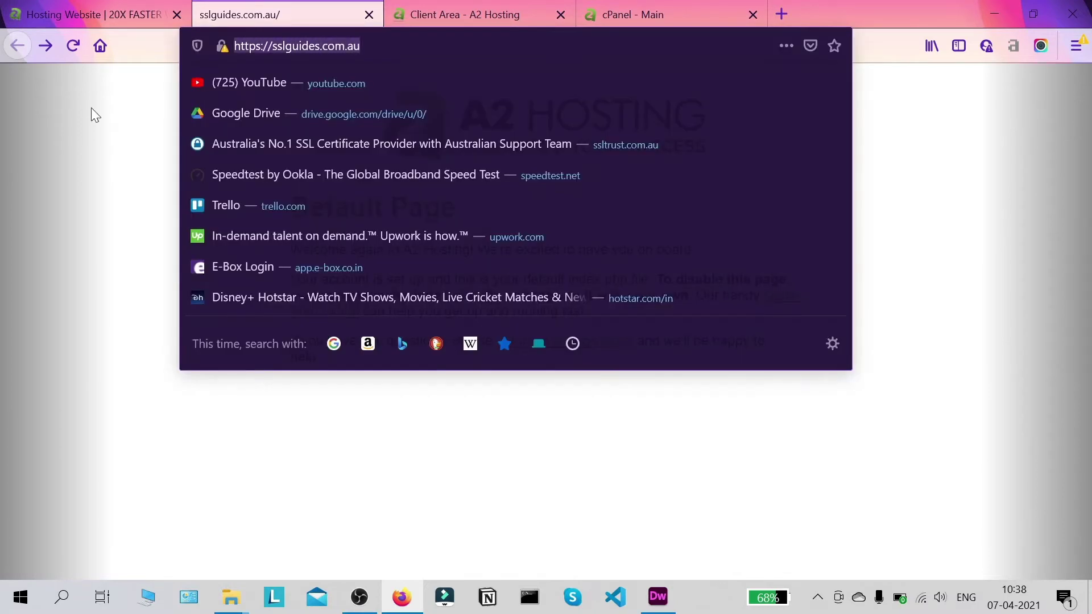
click(91, 107)
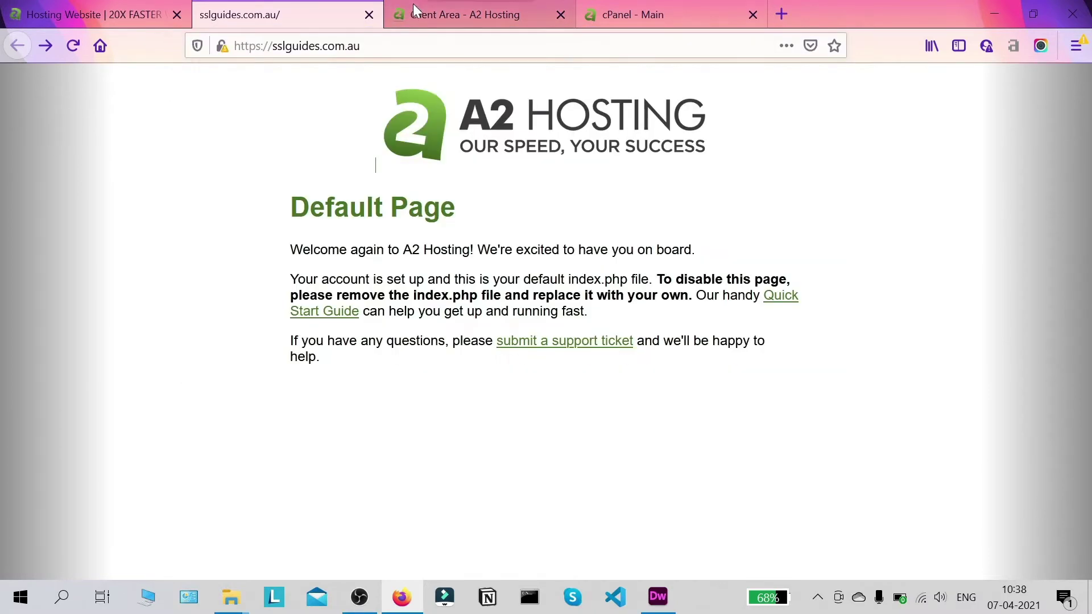
click(224, 46)
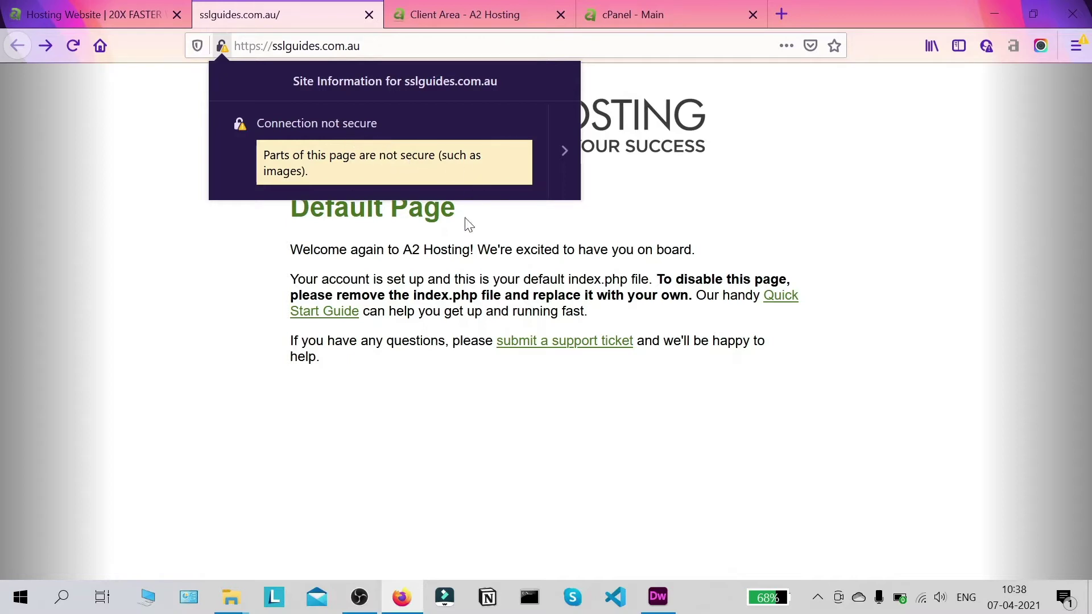
click(863, 205)
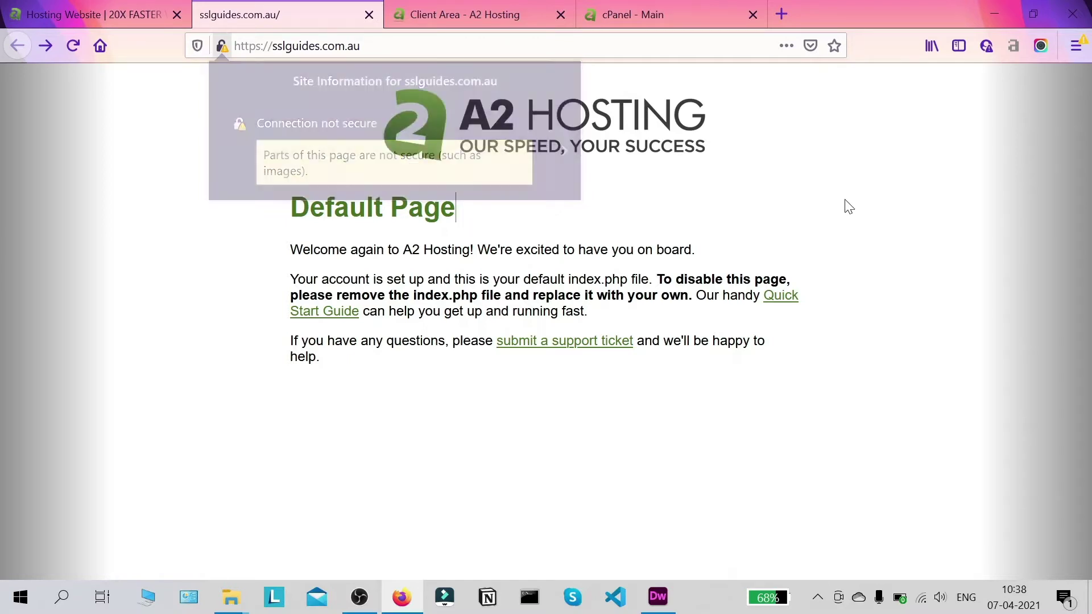
- Close the sslguides and homepage tabs, log in to cPanel, and close the leftover Client Area tabs
click(367, 16)
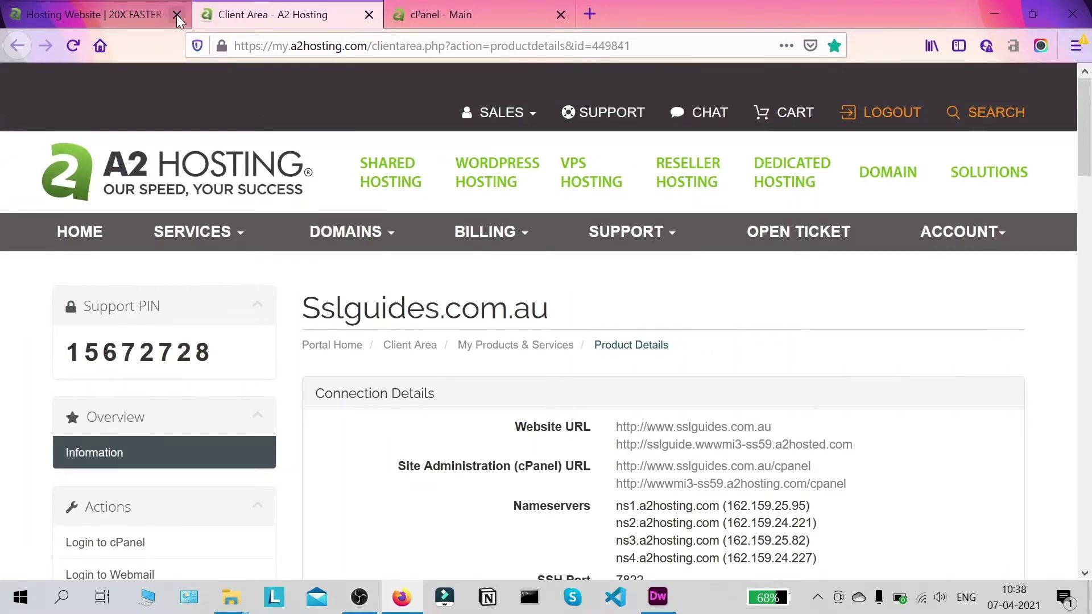
click(176, 15)
scroll(265, 206, down, 3)
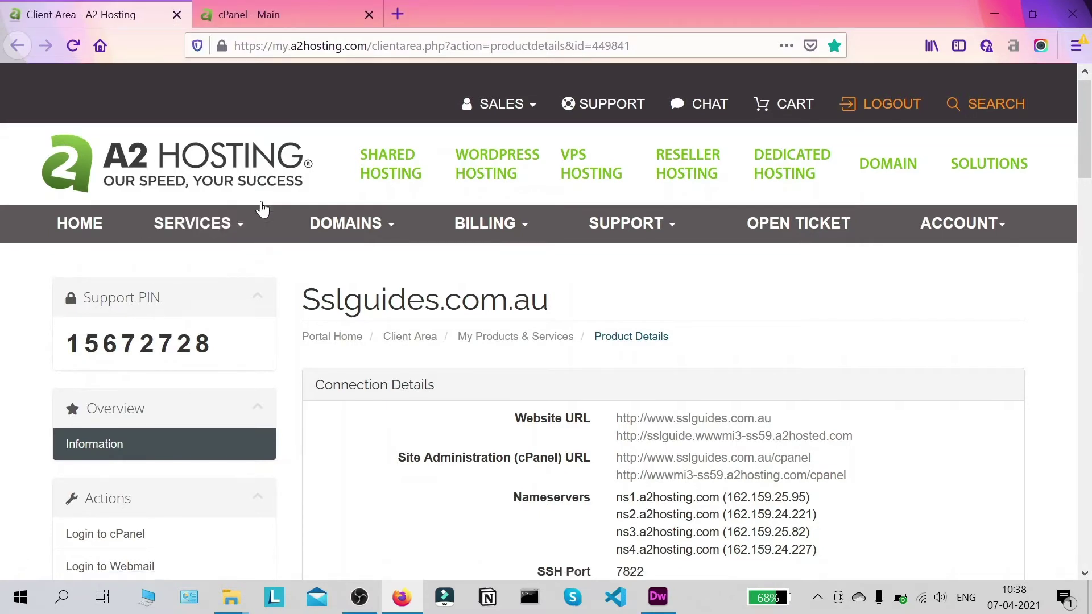
scroll(626, 238, down, 1)
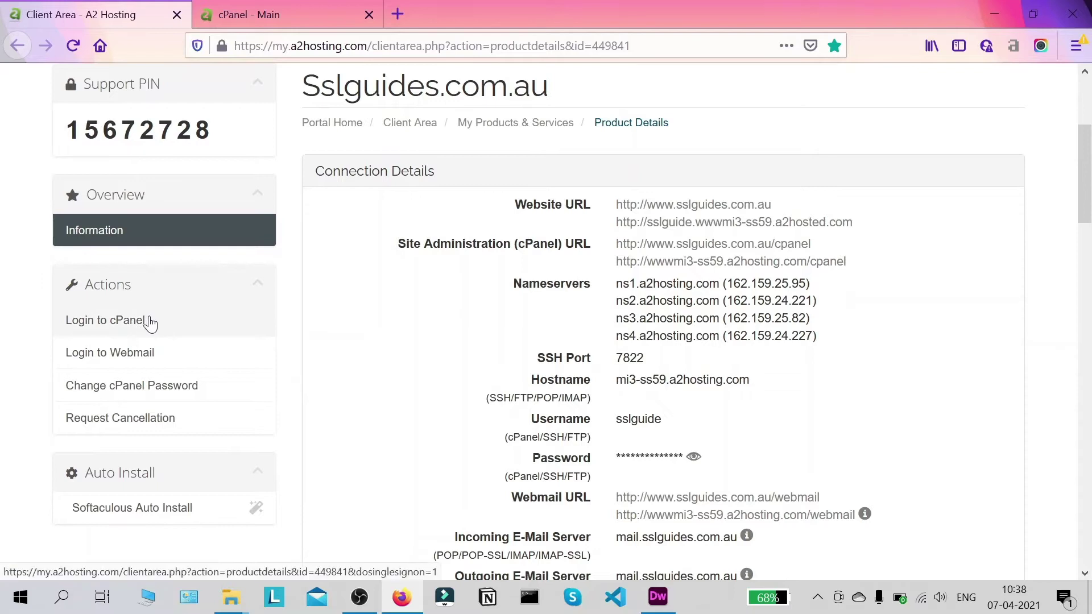
click(171, 326)
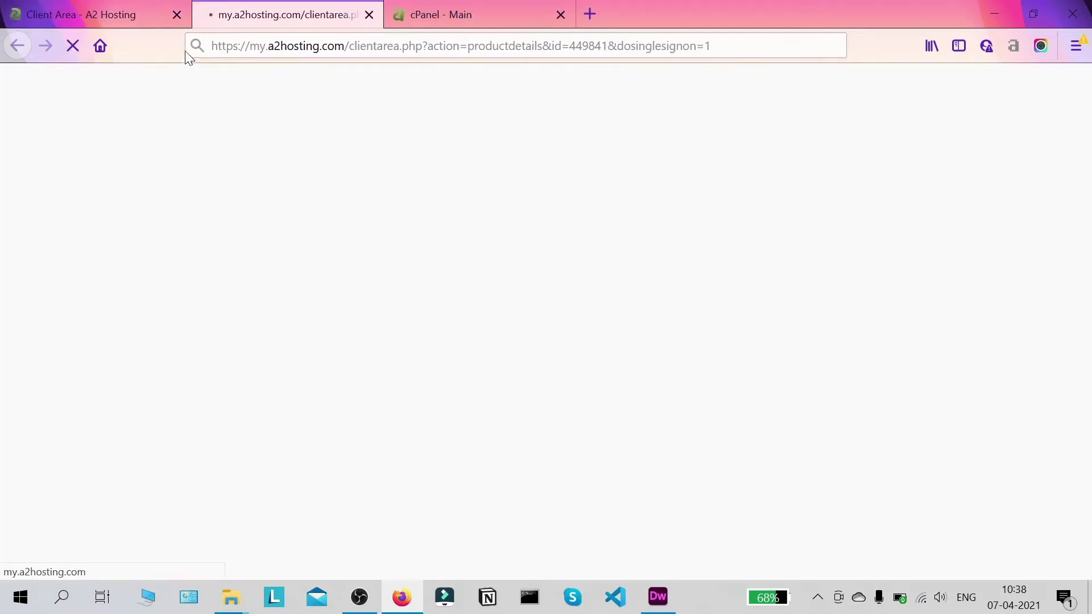
click(180, 14)
click(181, 13)
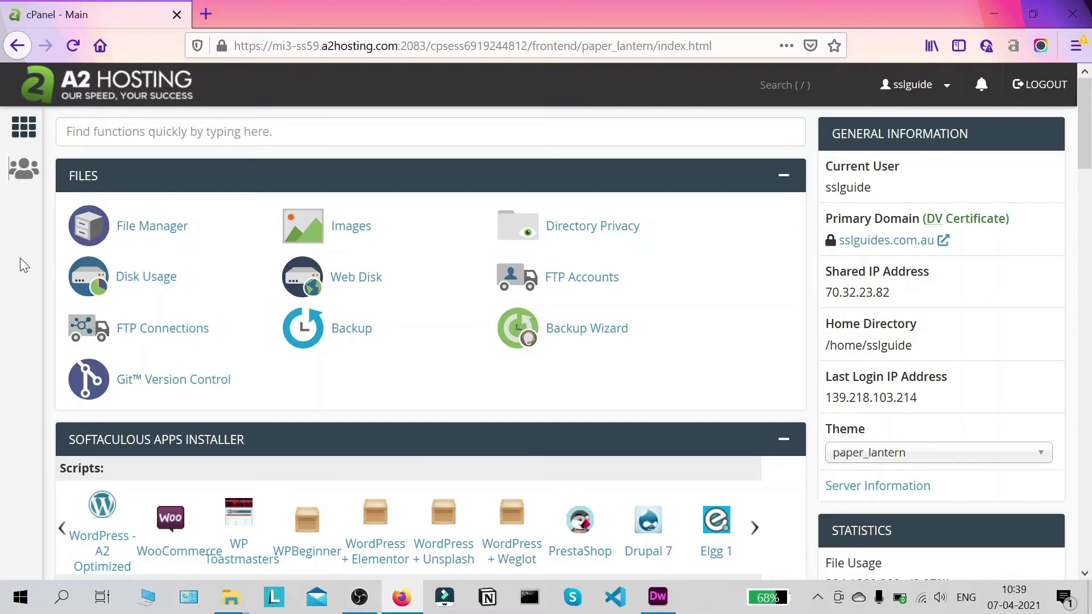
- Search cPanel functions for 'ssl' and open SSL/TLS under Security
scroll(415, 262, down, 2)
scroll(415, 263, up, 2)
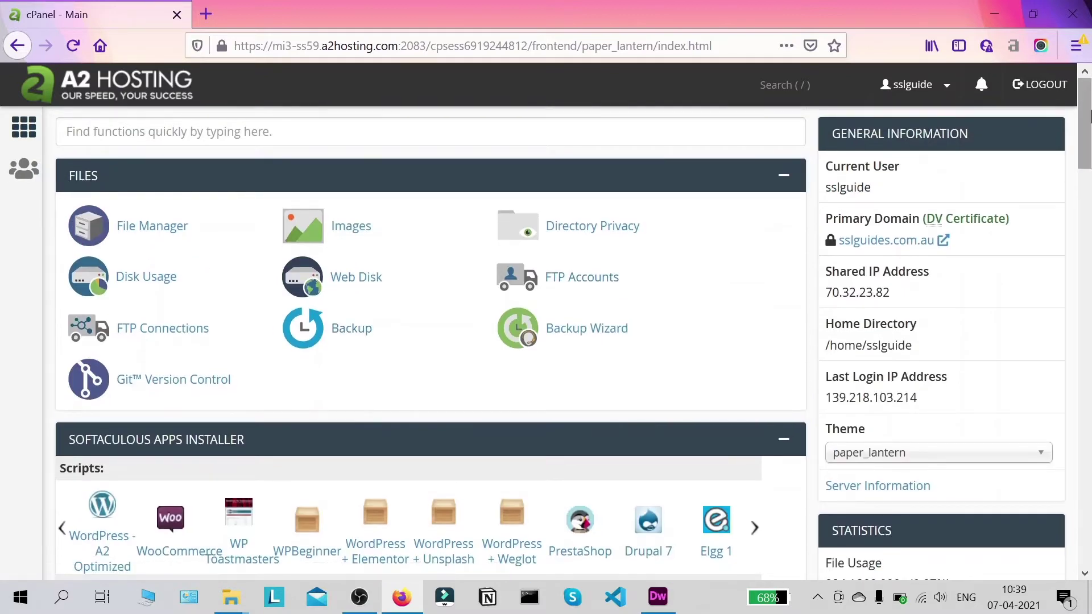
scroll(1086, 136, down, 1)
scroll(1088, 139, down, 1)
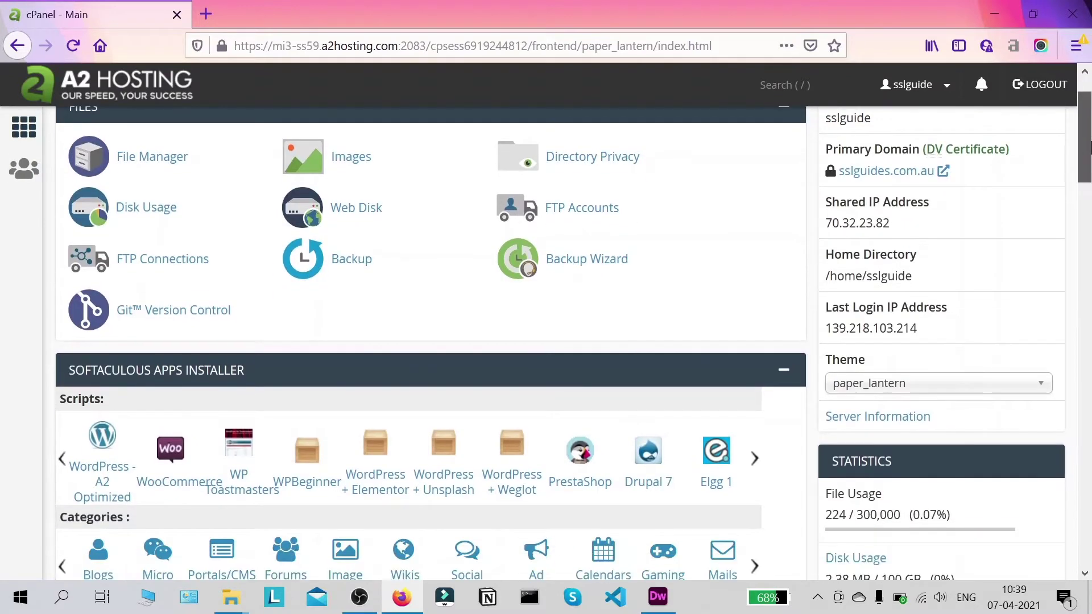
scroll(1088, 125, up, 2)
scroll(348, 206, down, 10)
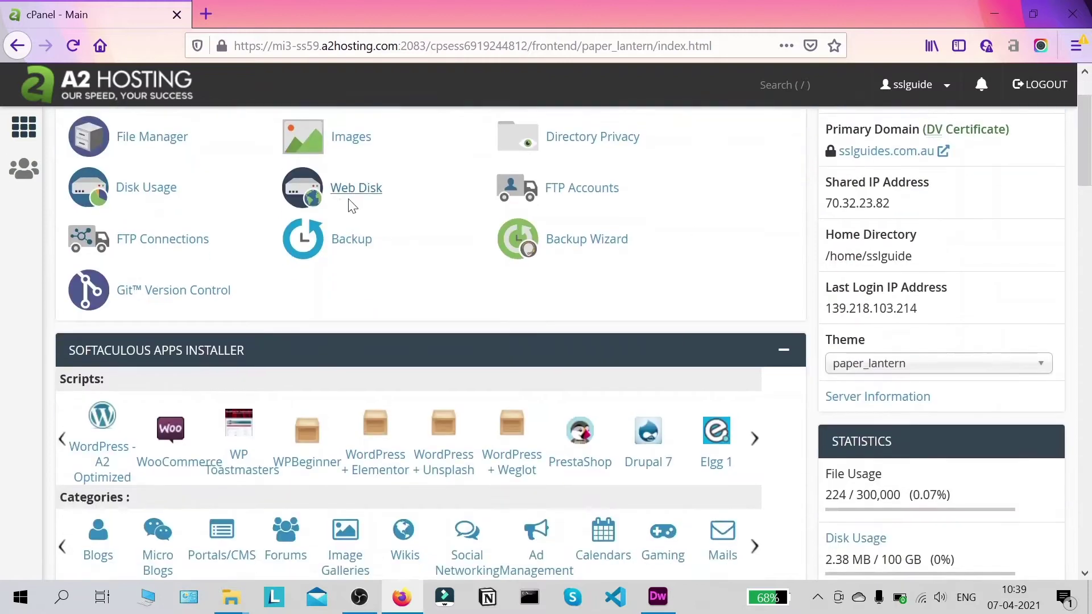
scroll(354, 209, down, 15)
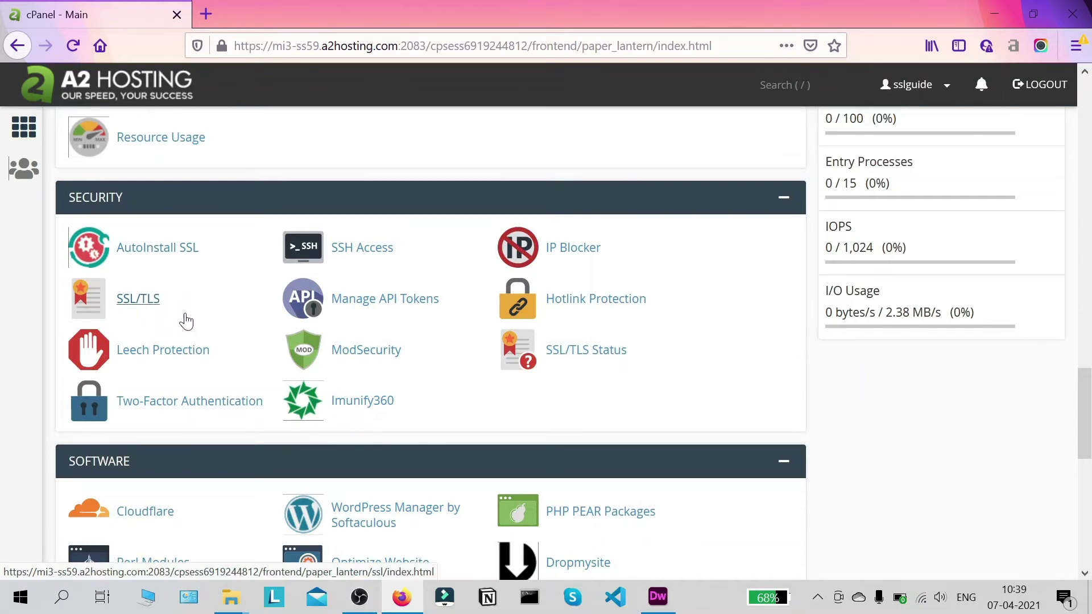
drag(1085, 414, 1085, 124)
click(122, 130)
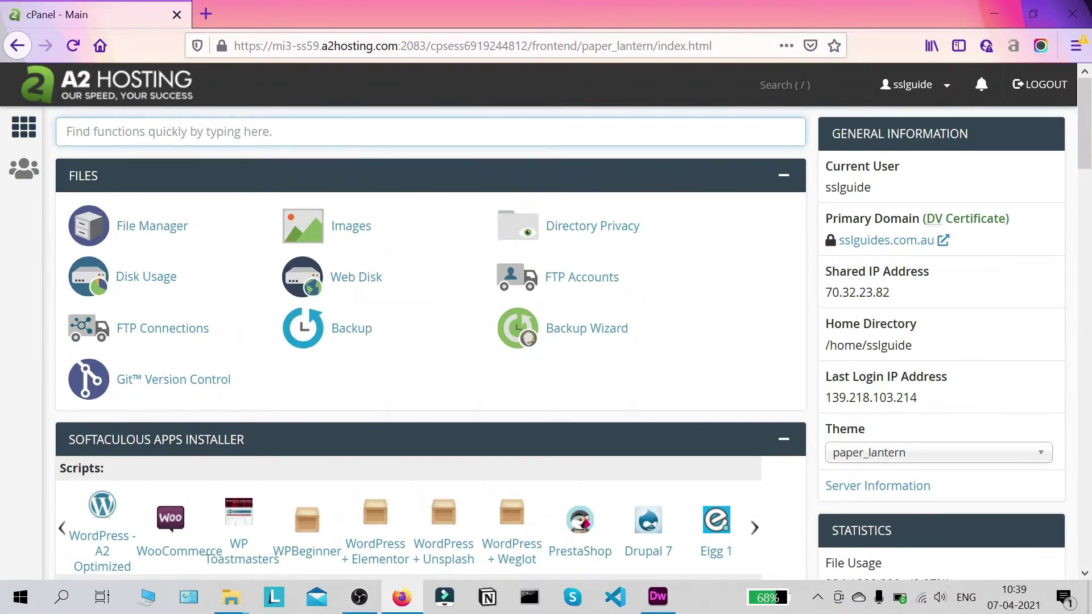
text(ssl)
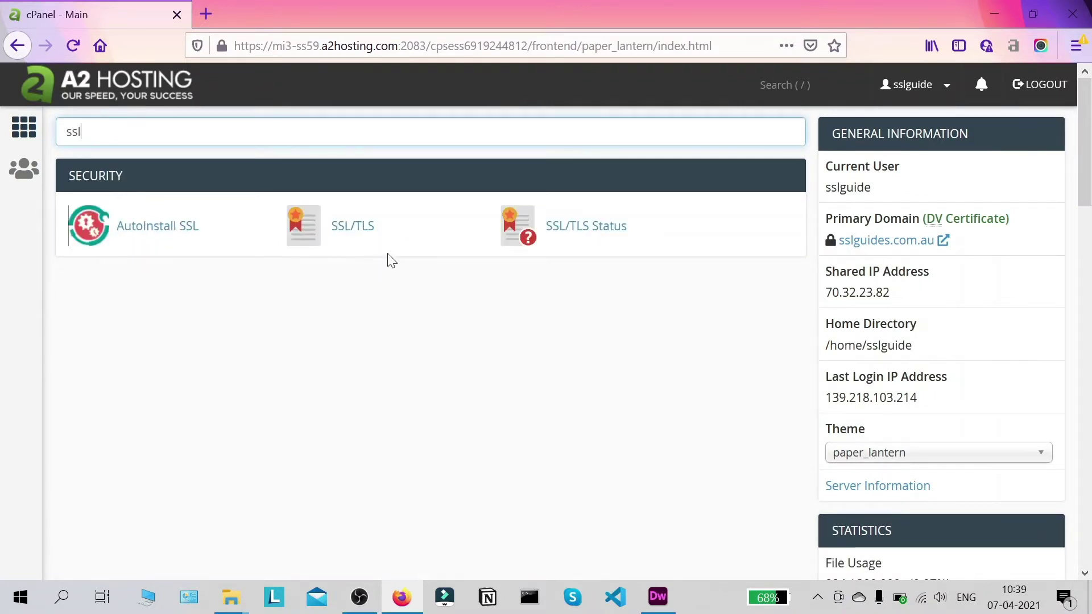
click(358, 241)
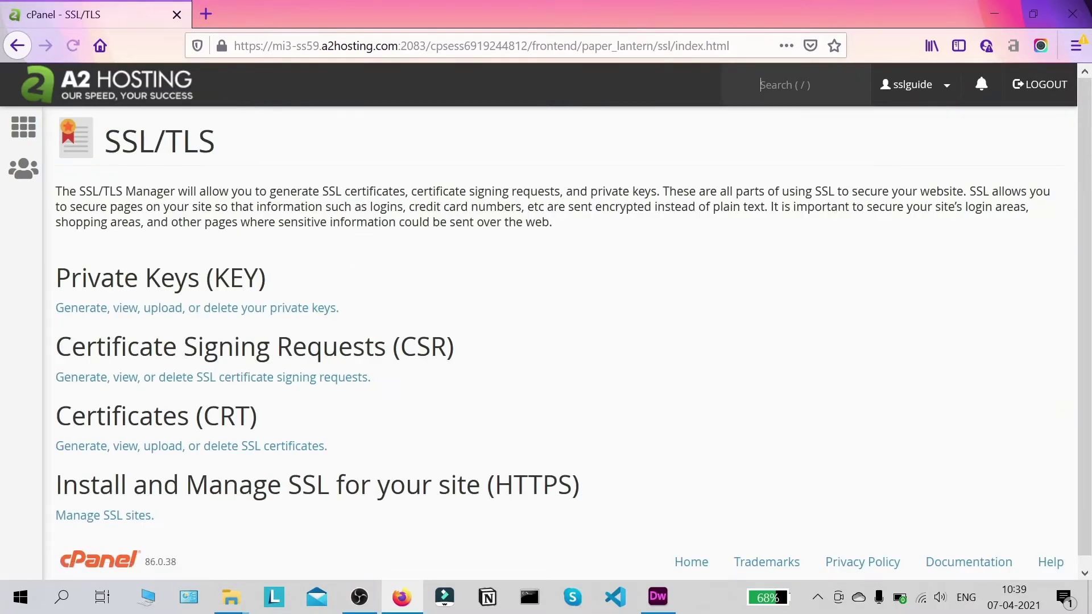
- Open the Certificate Signing Requests page from the SSL/TLS manager
scroll(512, 255, down, 1)
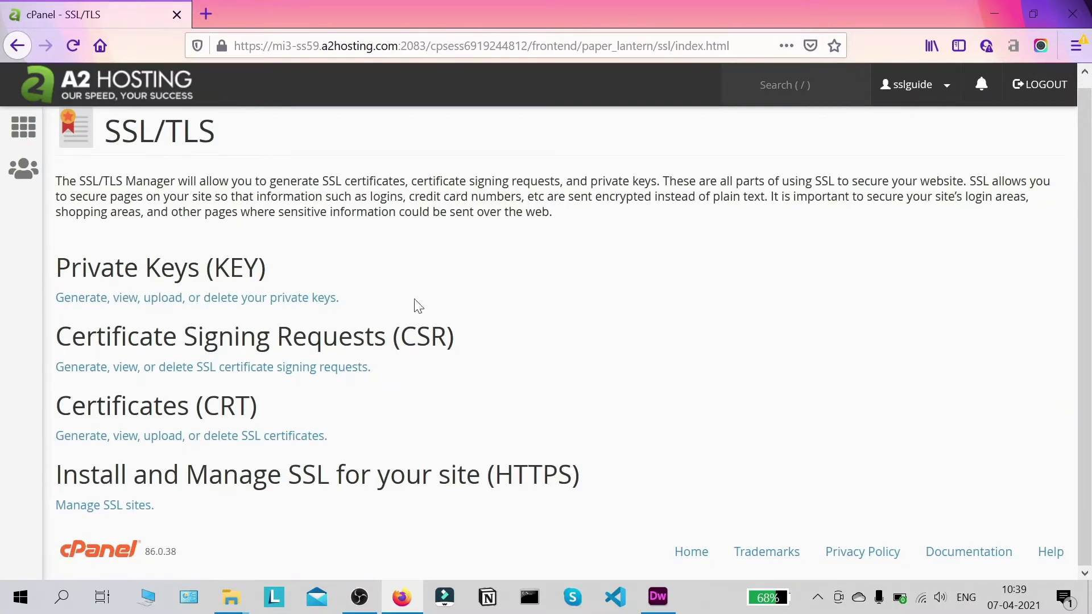
click(245, 379)
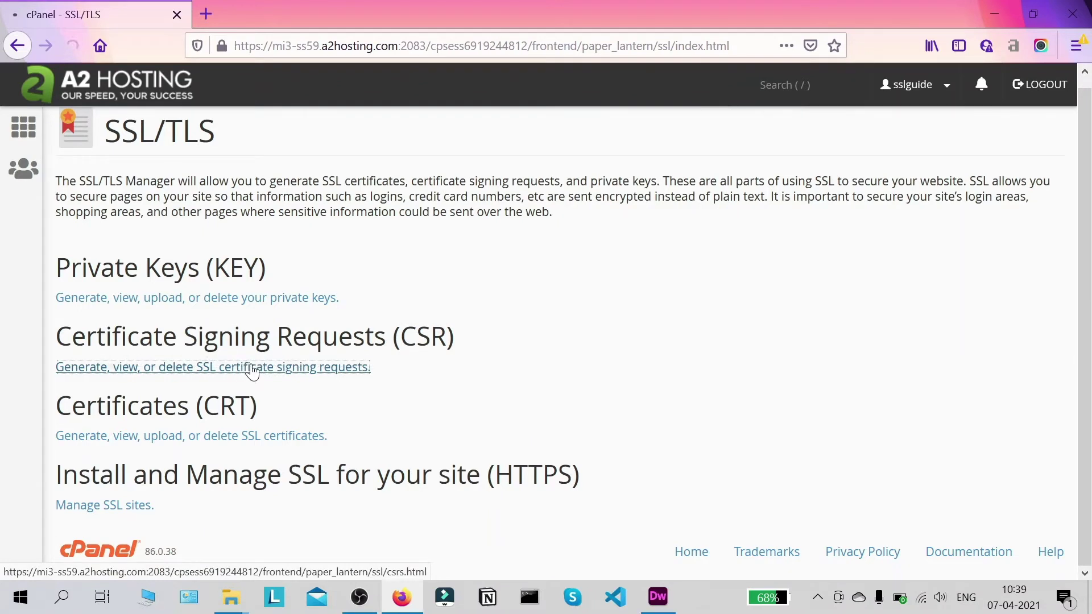
scroll(565, 312, up, 4)
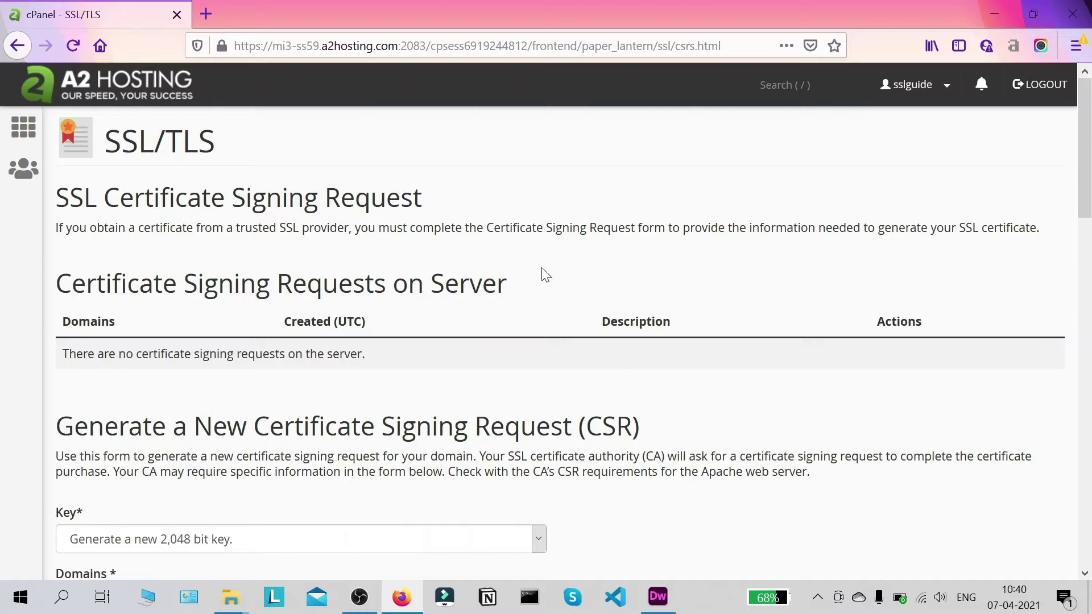
- Keep a new 2,048-bit key and enter sslguides.com.au as the CSR domain
scroll(591, 261, down, 3)
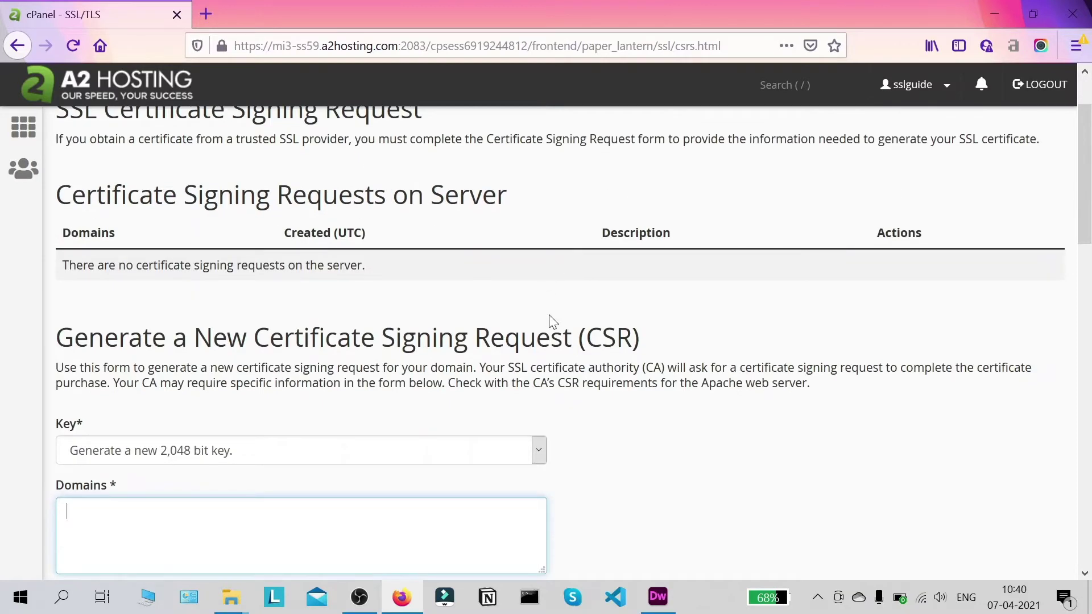
scroll(1089, 196, down, 6)
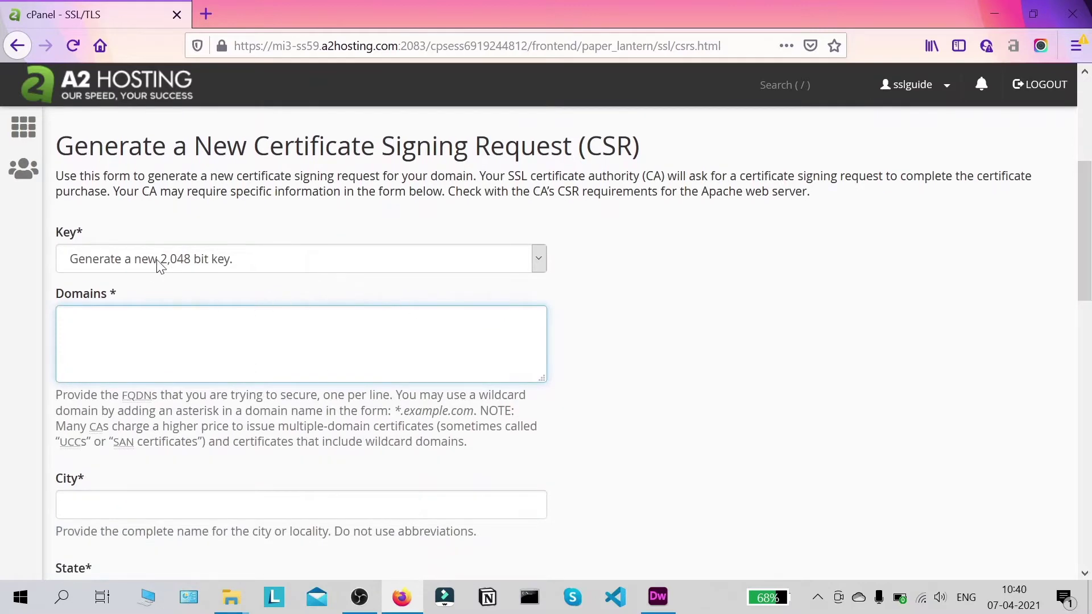
click(159, 262)
click(166, 284)
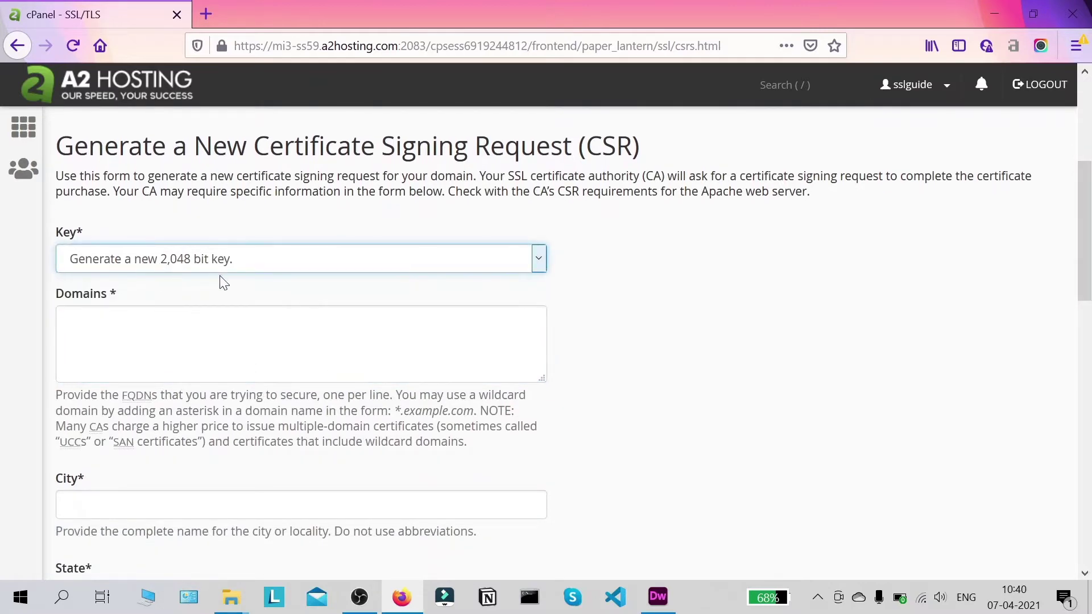
scroll(220, 279, down, 4)
scroll(187, 333, up, 7)
click(161, 410)
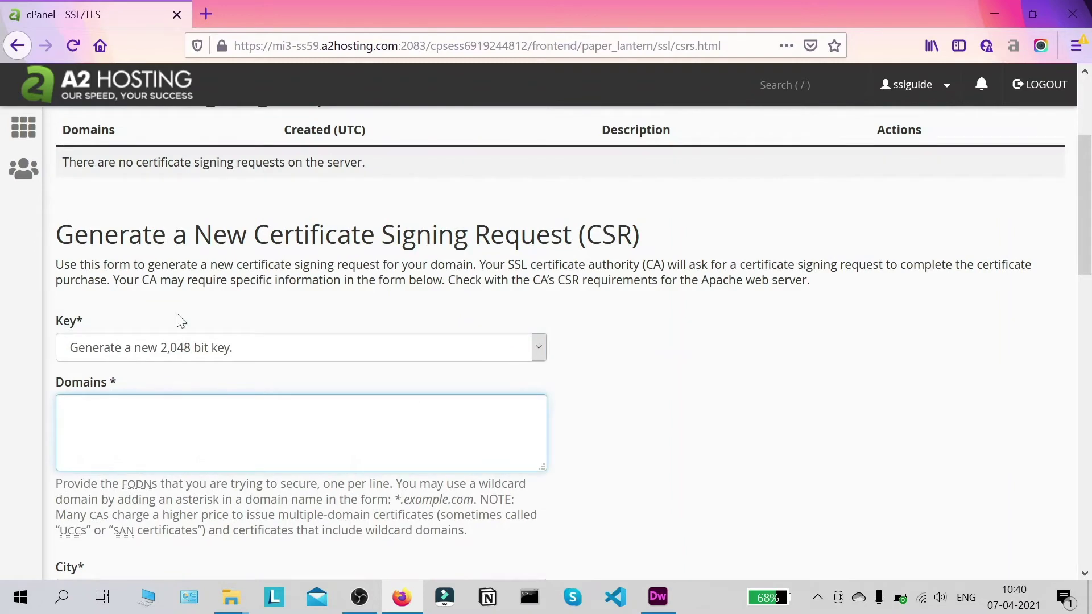
text(s)
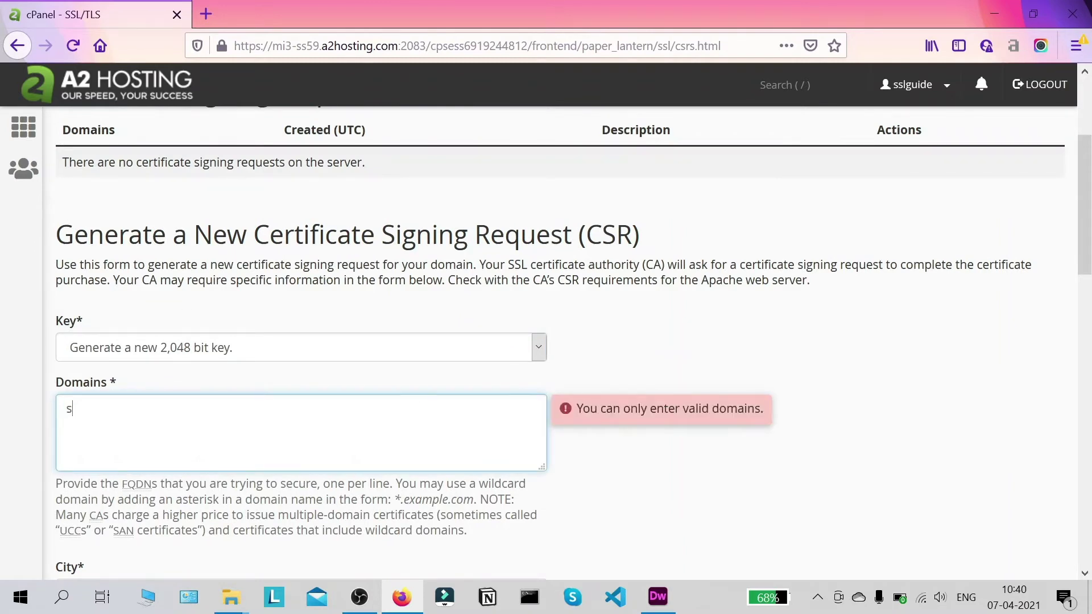
text(slguides.com.ayu)
key(BackSpace)
key(BackSpace)
text(u)
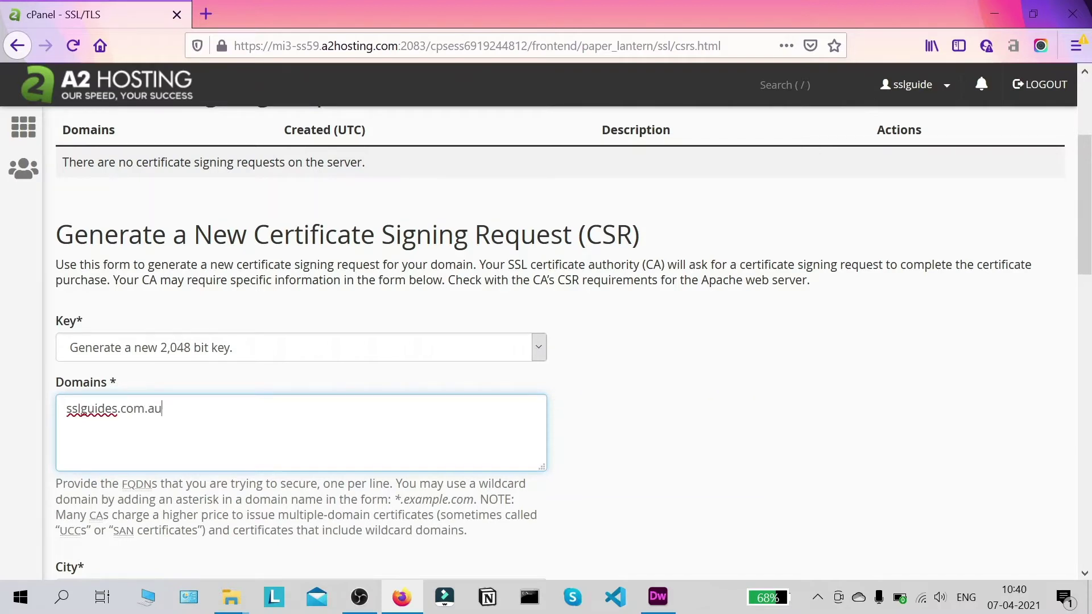
scroll(790, 342, down, 2)
click(724, 298)
scroll(724, 298, down, 5)
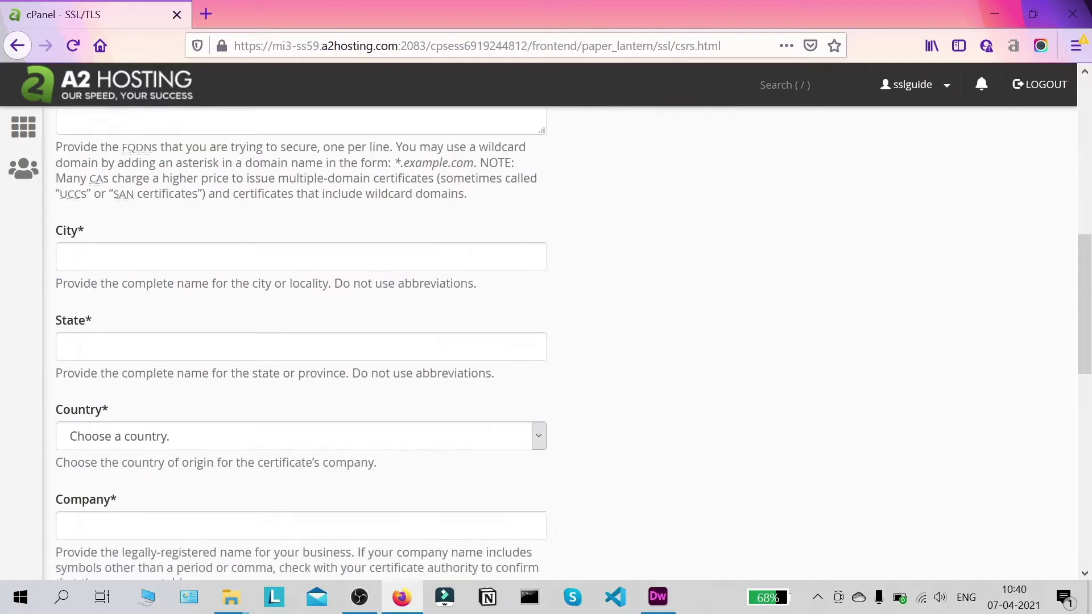
scroll(282, 378, up, 2)
- Enter Sydney as the city and NSW as the state
click(282, 328)
text(Sydeny)
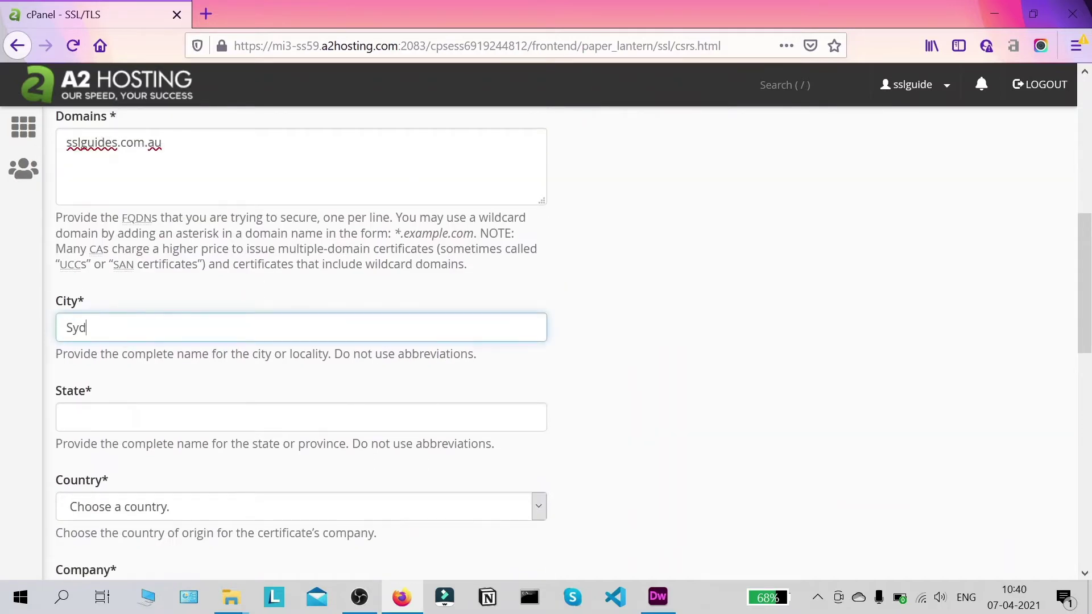
key(BackSpace)
key(BackSpace)
key(BackSpace)
text(ney)
key(Tab)
text(NSW)
- Set the country to AU (Australia) and the company to SSLTrust
scroll(207, 414, down, 2)
click(188, 420)
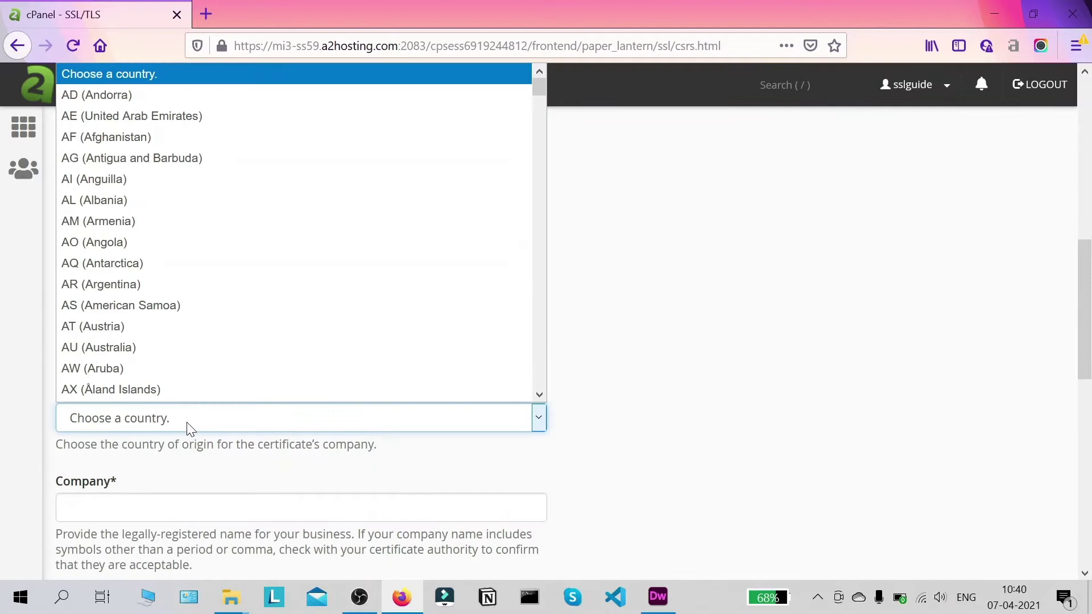
click(173, 347)
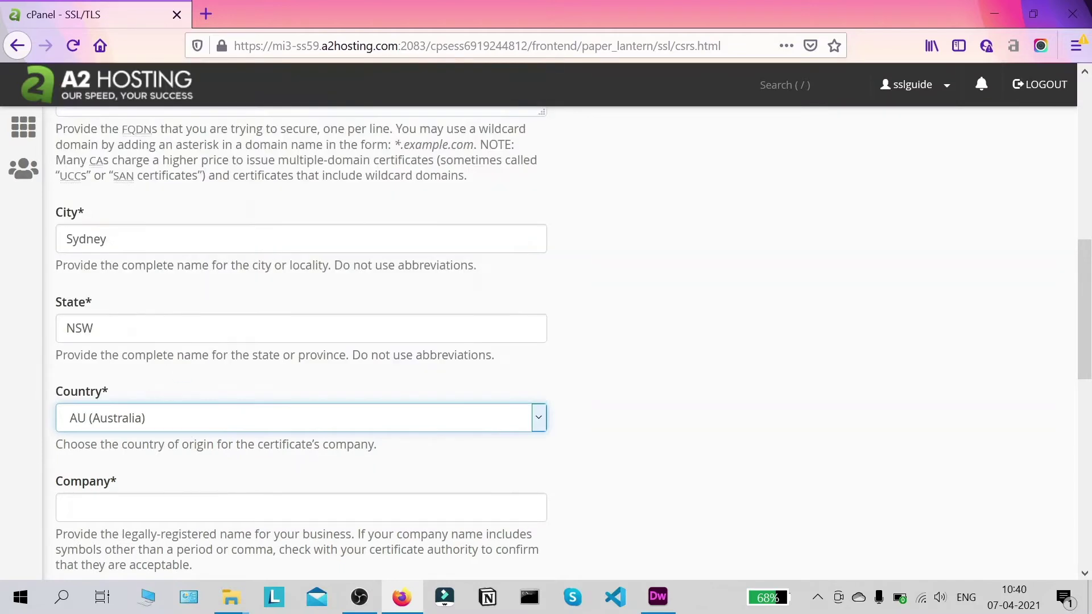
scroll(169, 397, down, 2)
key(Tab)
text(S)
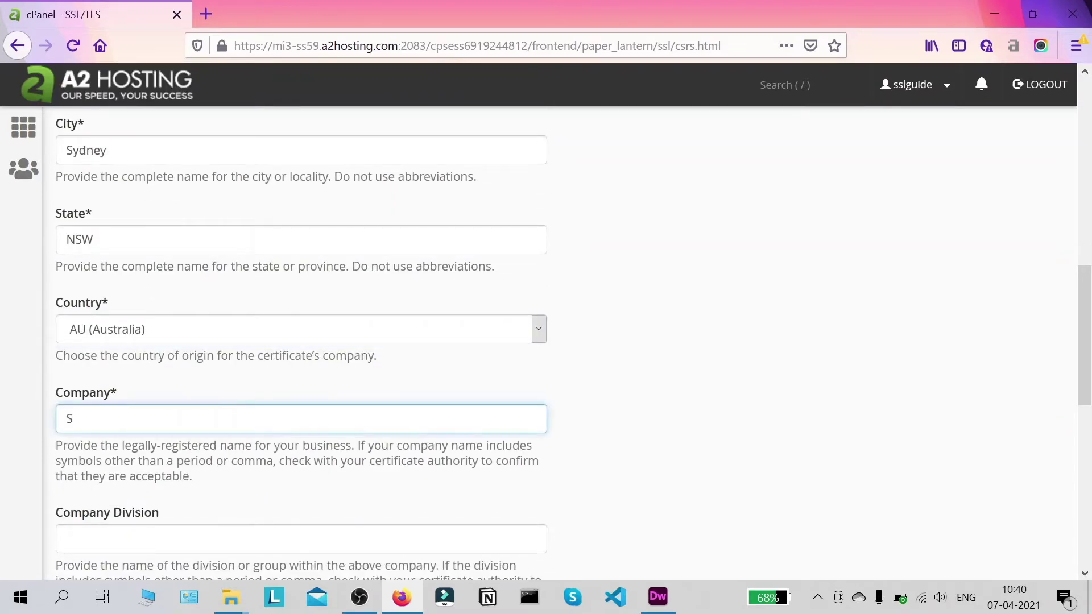
text(SLTrust)
- Enter IT as the company division and fill in the contact e-mail address
scroll(910, 267, down, 3)
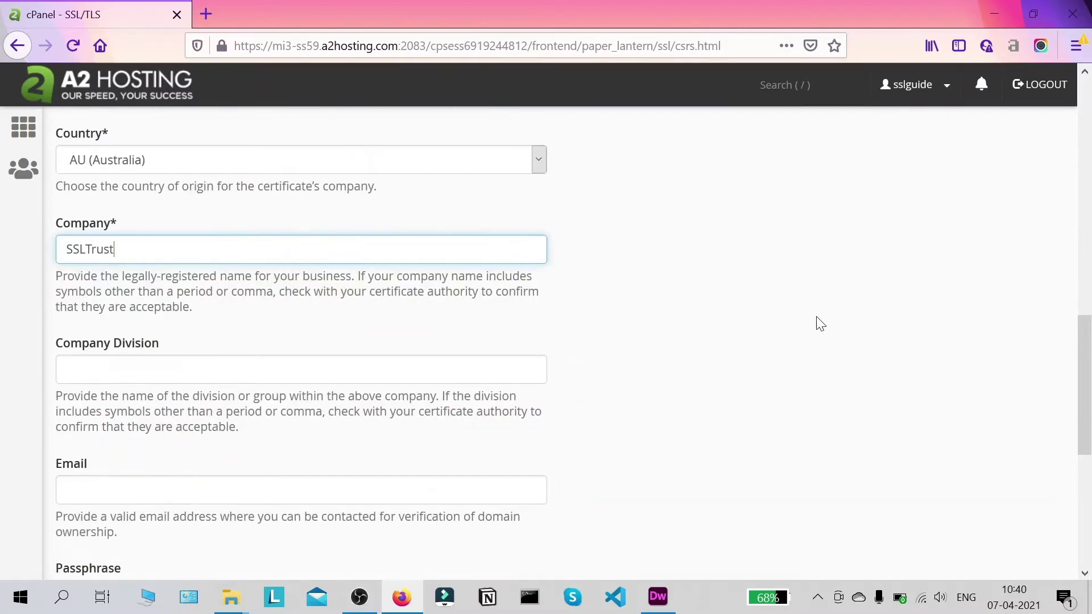
click(229, 367)
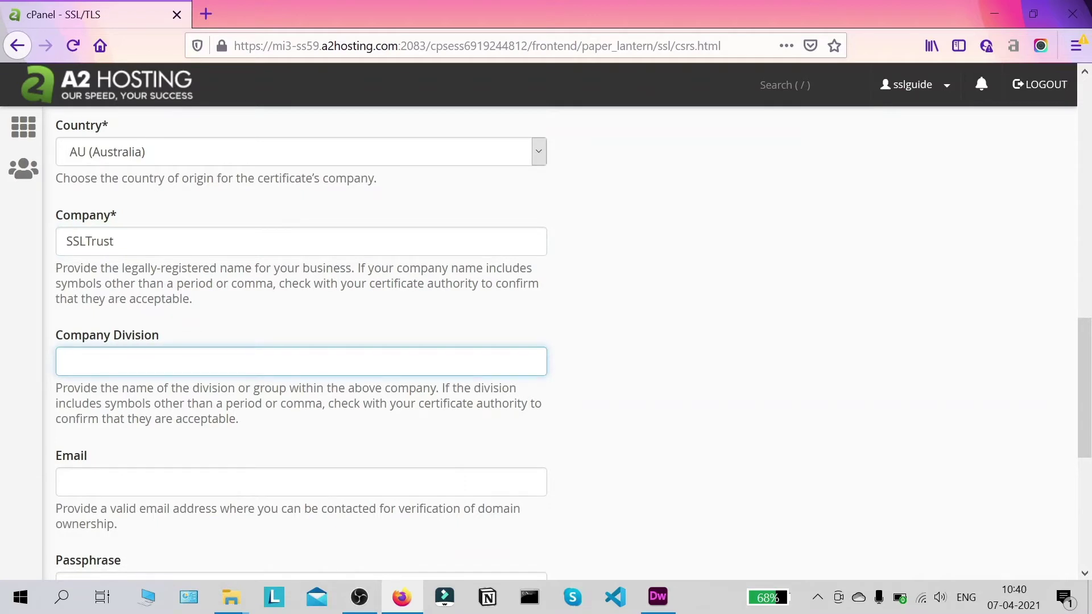
text(IT)
scroll(685, 318, down, 2)
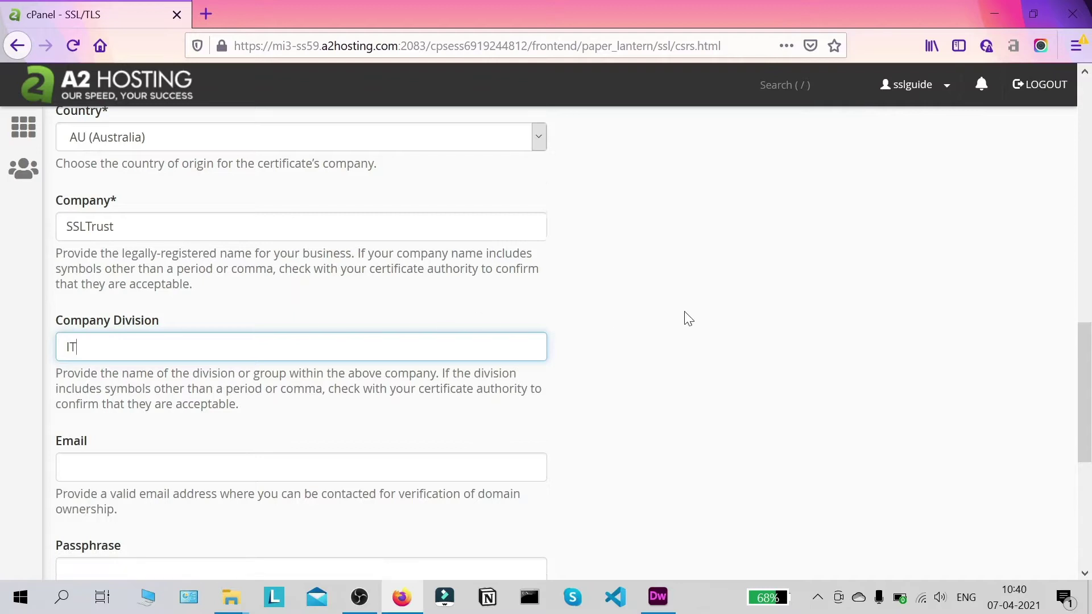
key(Tab)
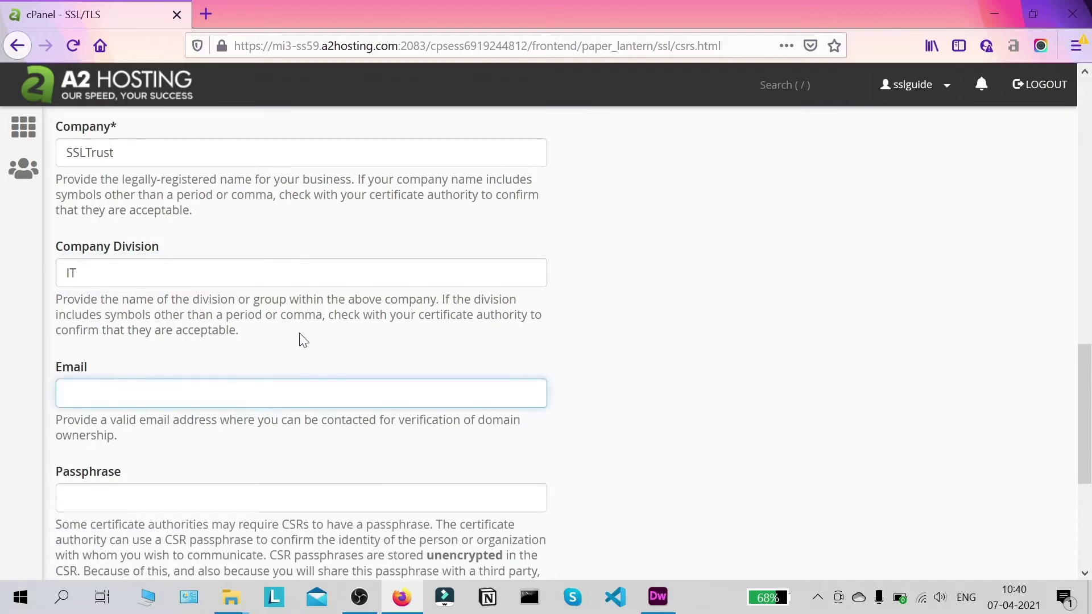
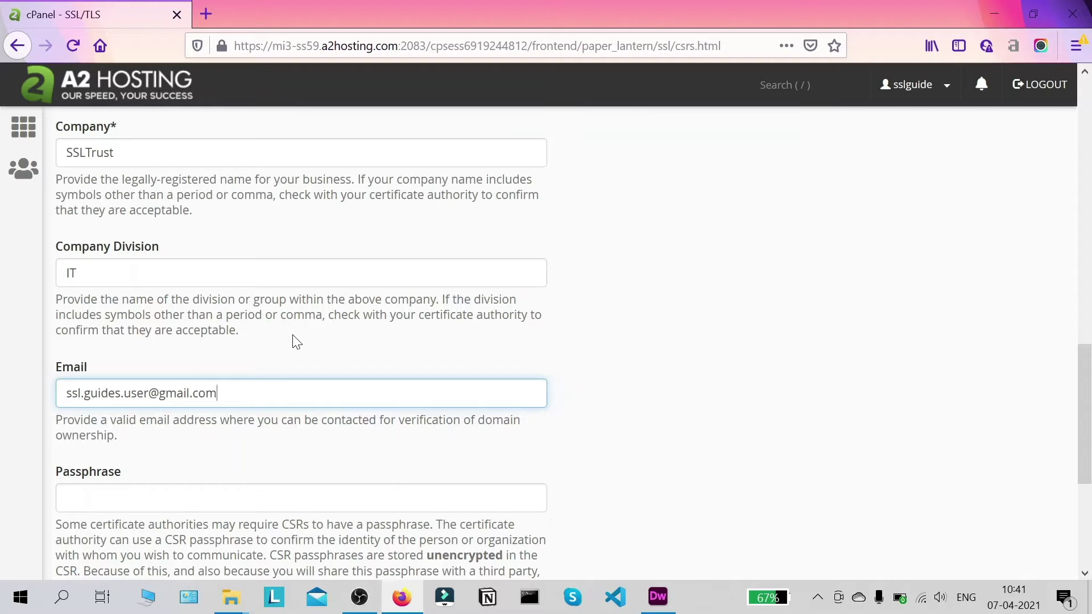
scroll(292, 338, down, 3)
click(692, 353)
scroll(585, 300, down, 2)
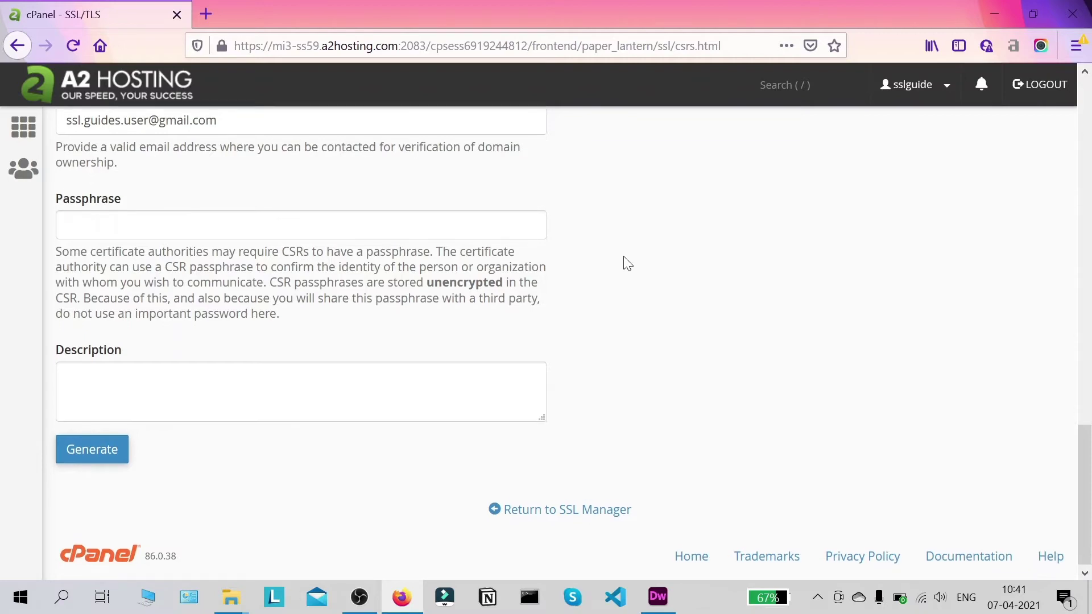
scroll(627, 263, up, 4)
scroll(627, 264, down, 3)
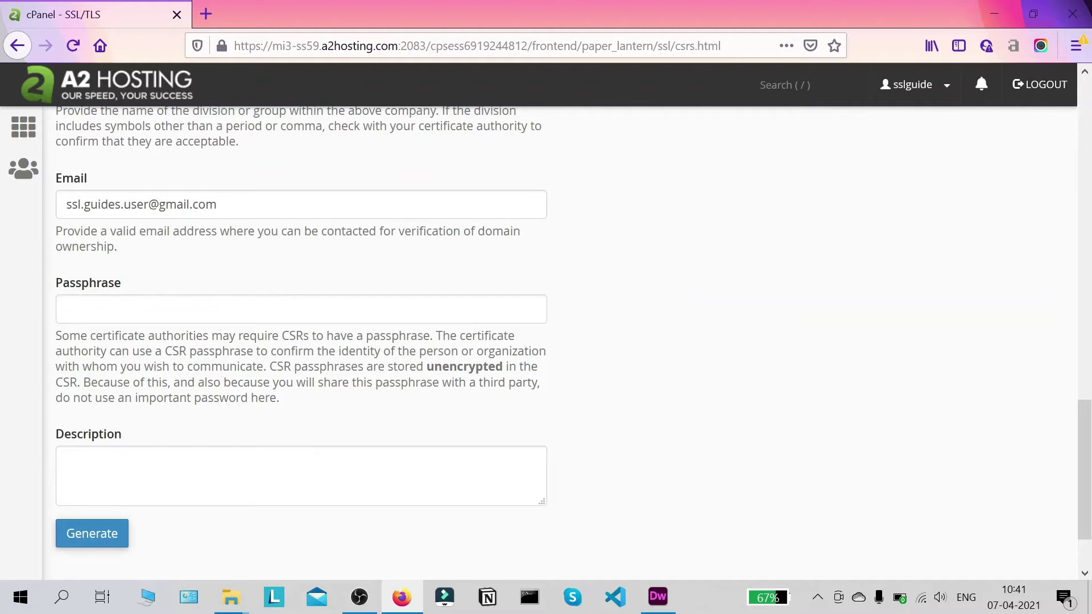
scroll(682, 341, down, 3)
scroll(806, 363, up, 3)
scroll(671, 381, down, 3)
click(302, 221)
click(302, 386)
scroll(281, 330, up, 5)
scroll(268, 342, down, 5)
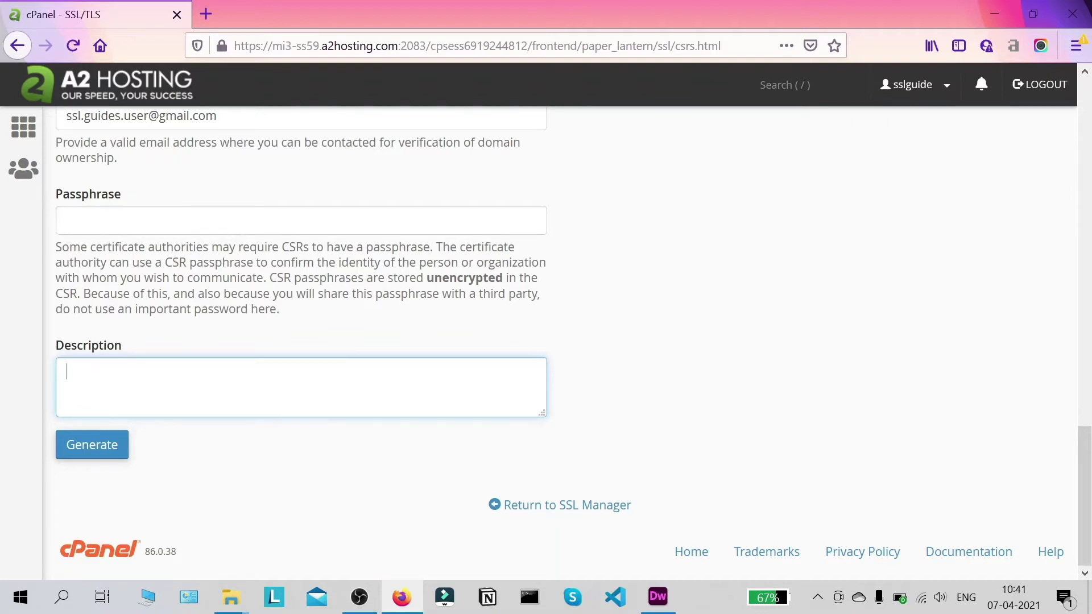
scroll(192, 390, up, 20)
scroll(193, 390, down, 5)
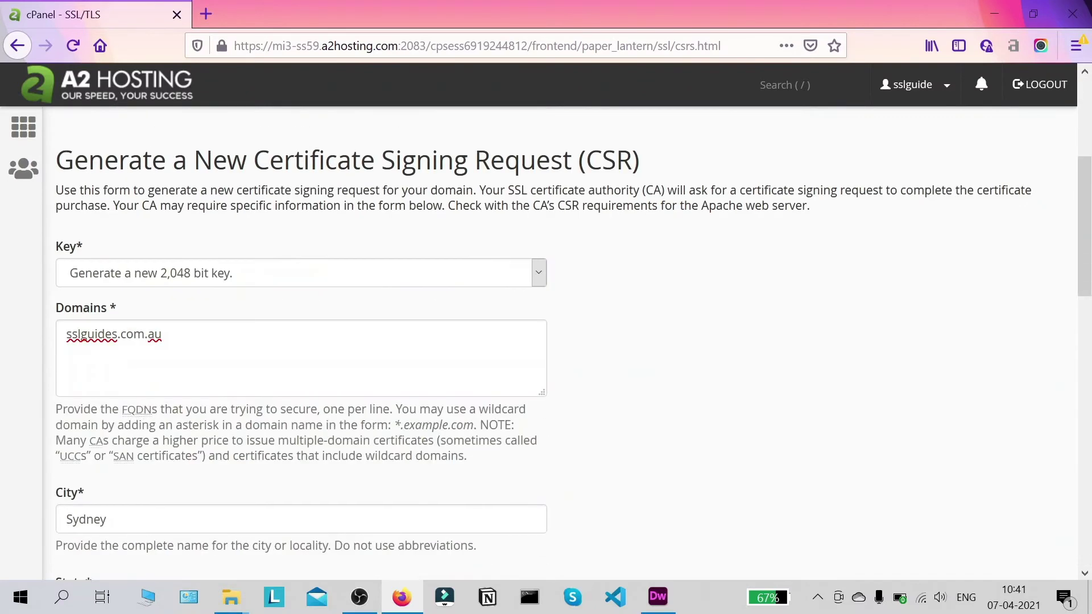
scroll(196, 363, down, 20)
click(196, 367)
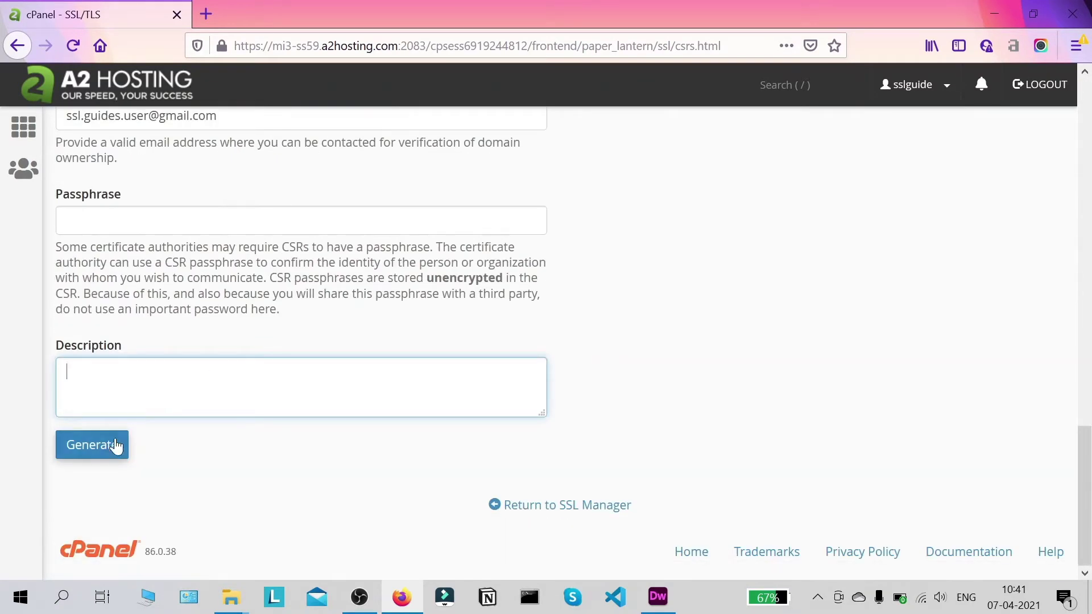
- Generate the CSR for sslguides.com.au and review the encoded and decoded request
click(91, 445)
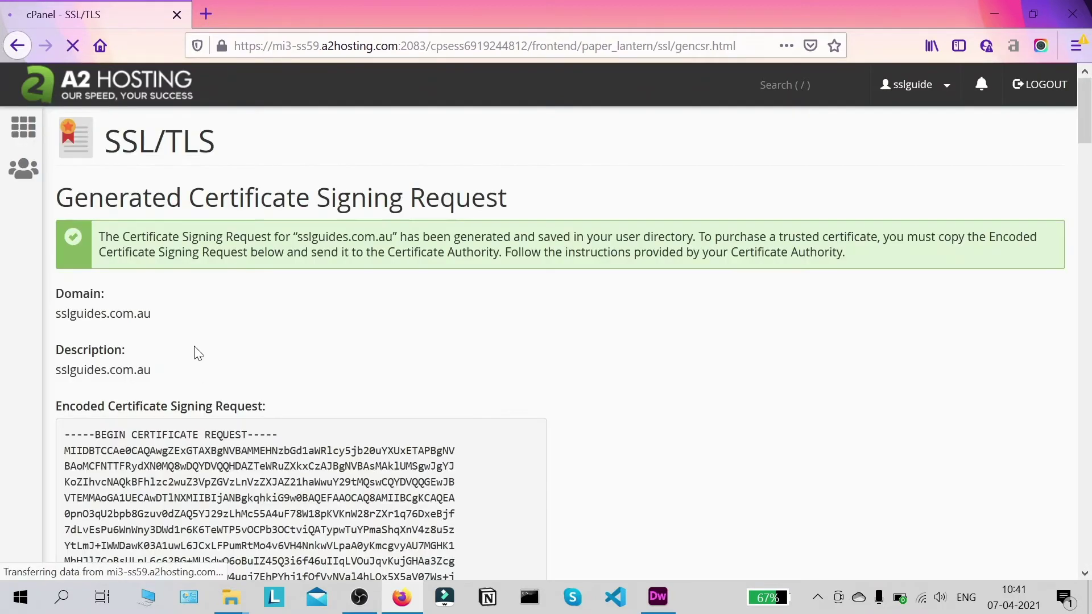
scroll(216, 336, down, 5)
scroll(233, 324, down, 5)
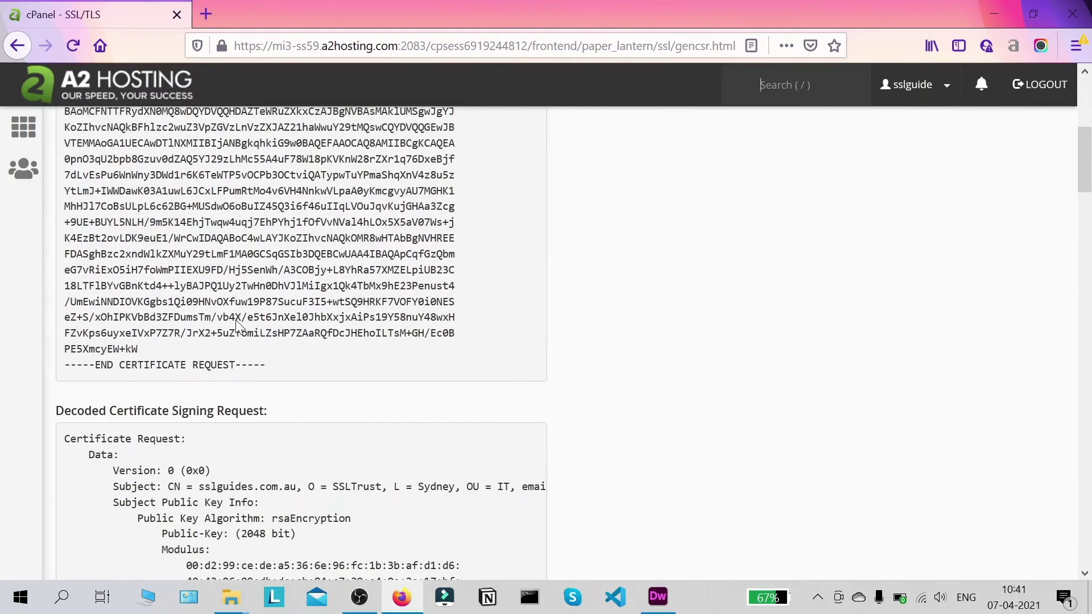
scroll(244, 330, up, 9)
scroll(255, 336, down, 2)
scroll(254, 335, up, 2)
scroll(262, 347, down, 10)
scroll(295, 380, down, 12)
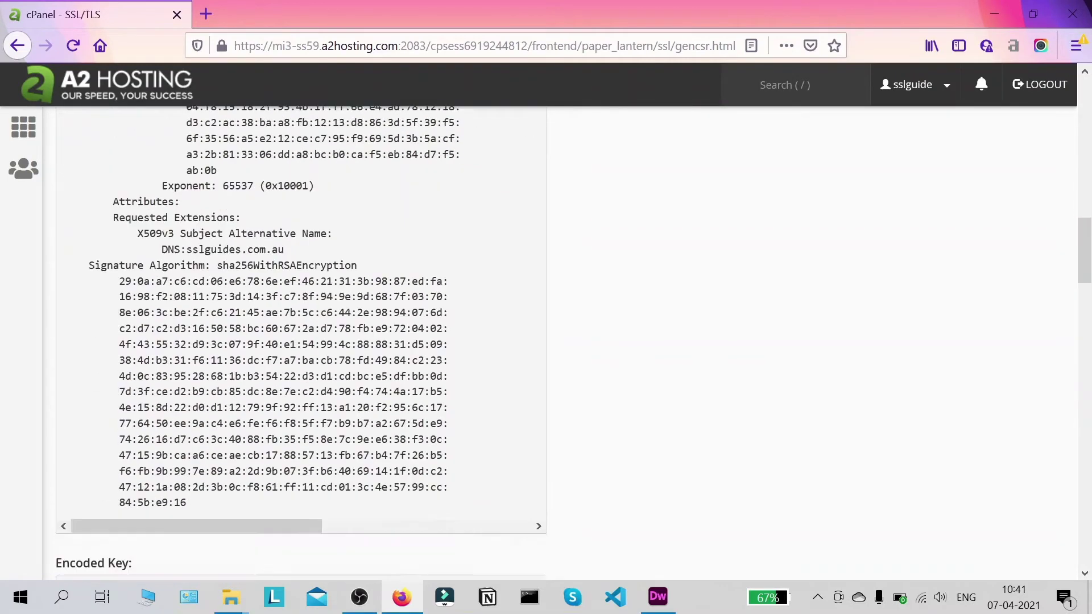
scroll(295, 380, up, 20)
scroll(472, 369, down, 2)
scroll(472, 371, up, 2)
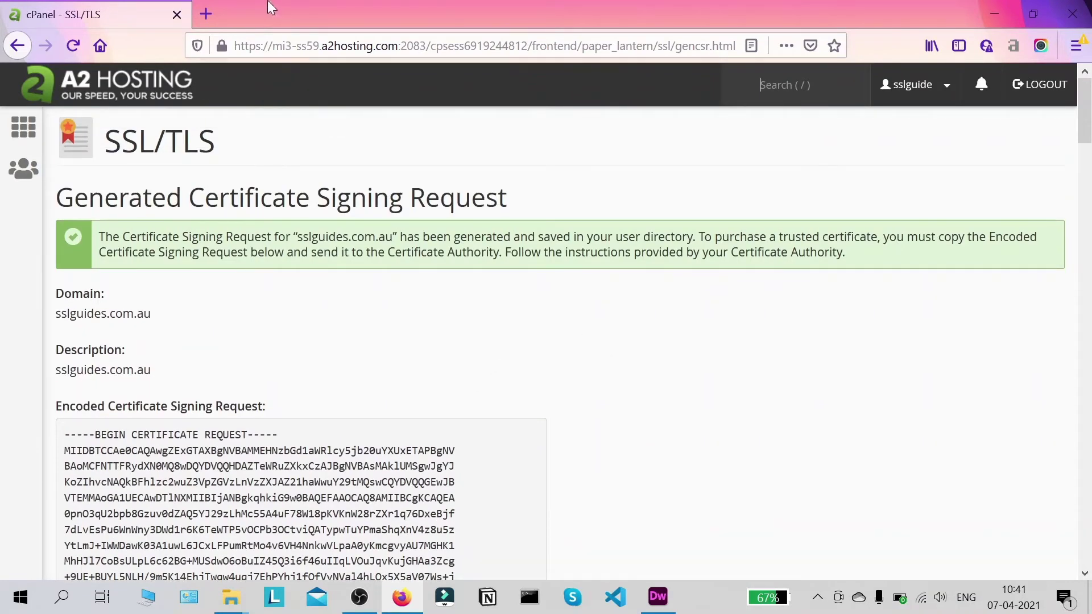
- Open ssltrust.com.au in a new browser tab
click(209, 5)
text(ssltru)
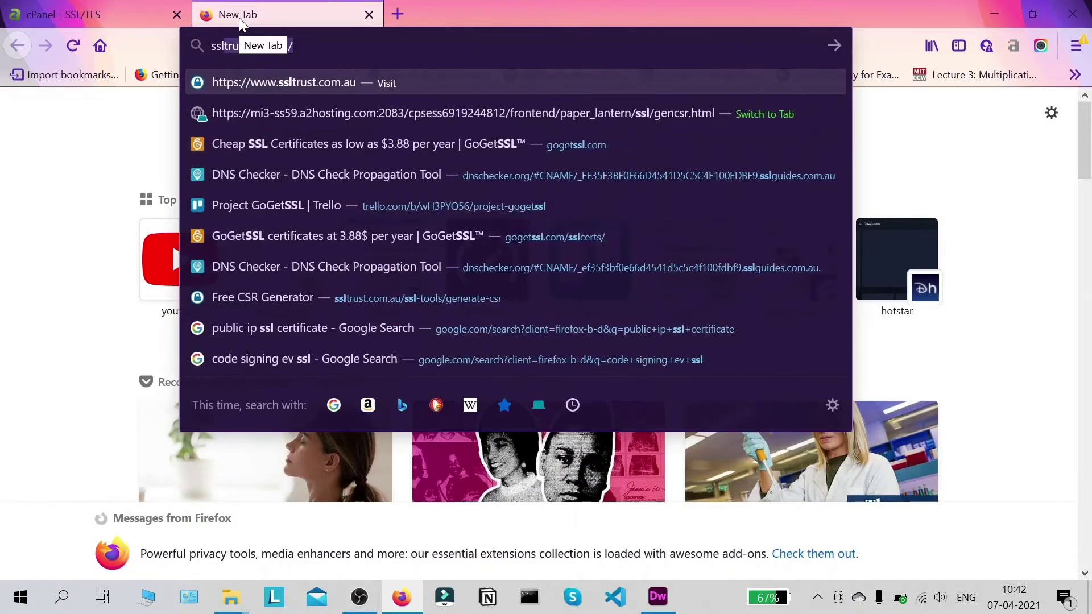
text(st.,c)
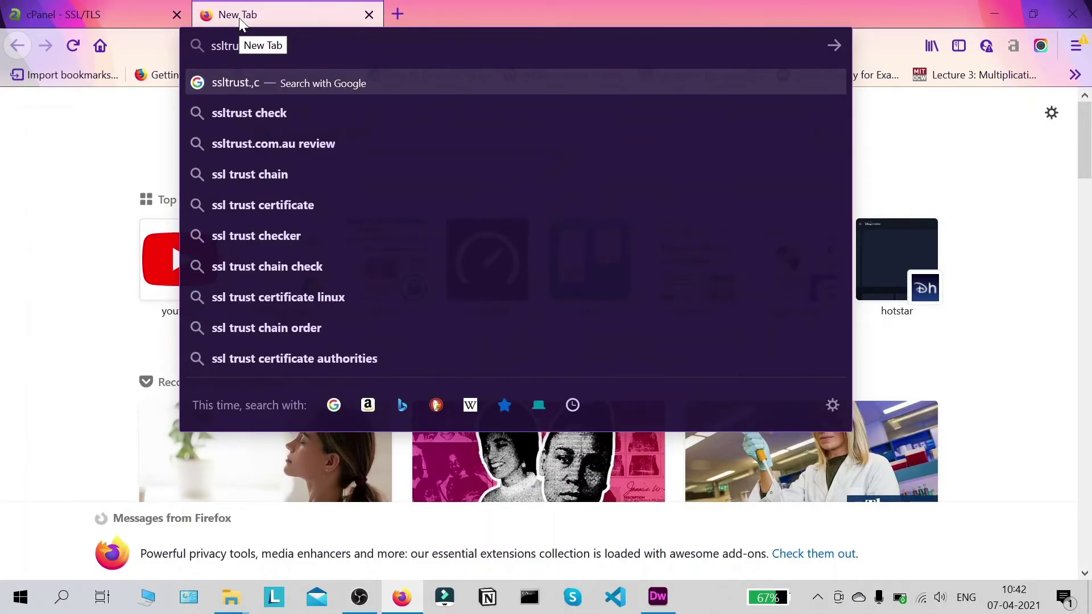
key(BackSpace)
key(BackSpace)
text(com.au/)
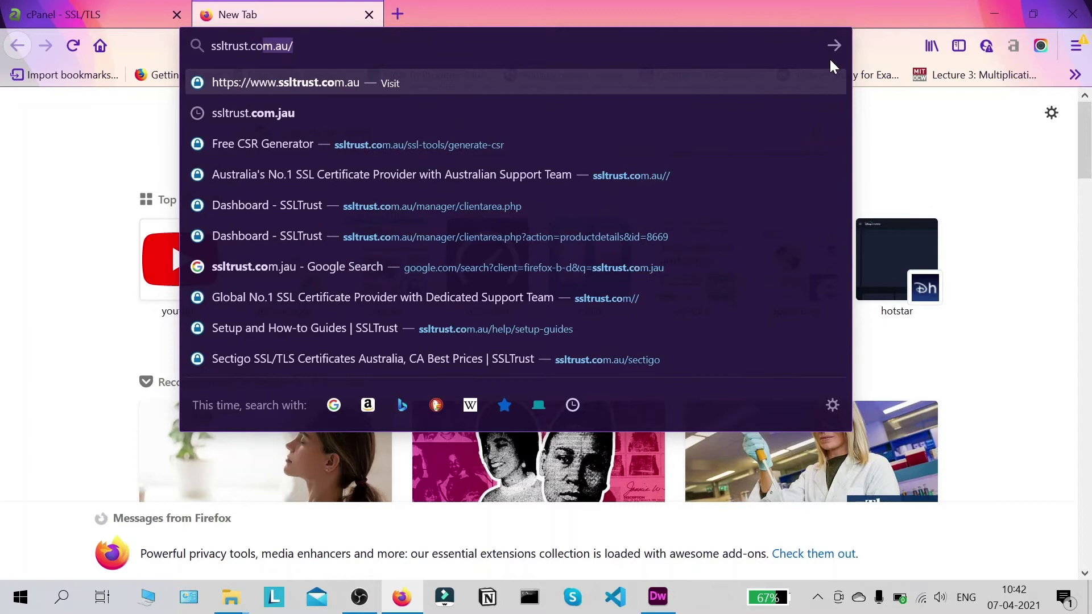
key(Return)
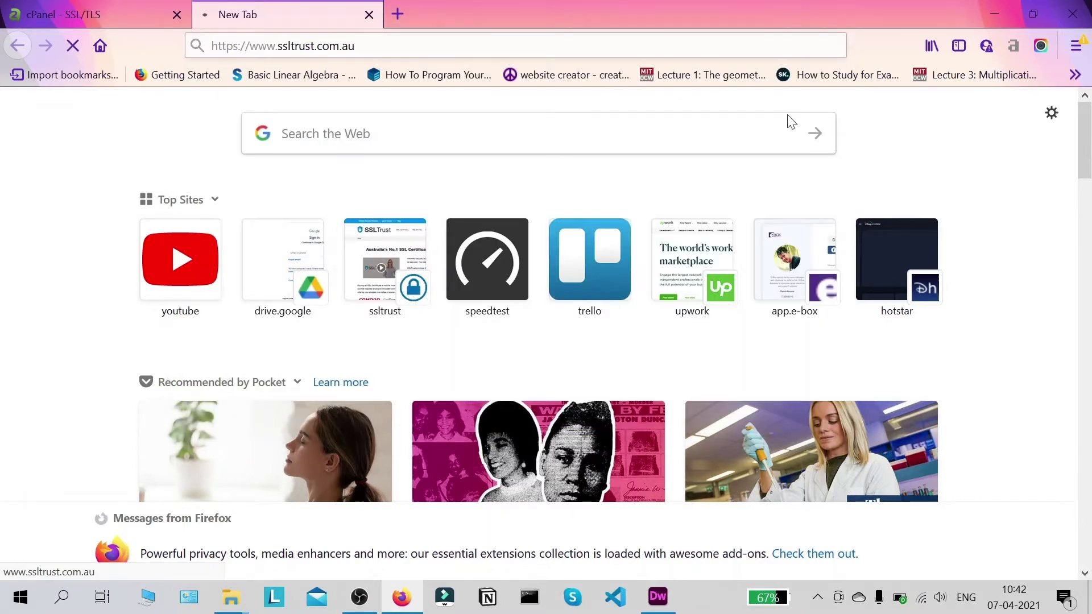
- Review the encoded CSR in the cPanel tab, then return to the SSLTrust tab
click(86, 14)
scroll(301, 341, down, 2)
scroll(317, 385, down, 3)
scroll(276, 476, up, 2)
drag(270, 457, 57, 169)
click(814, 339)
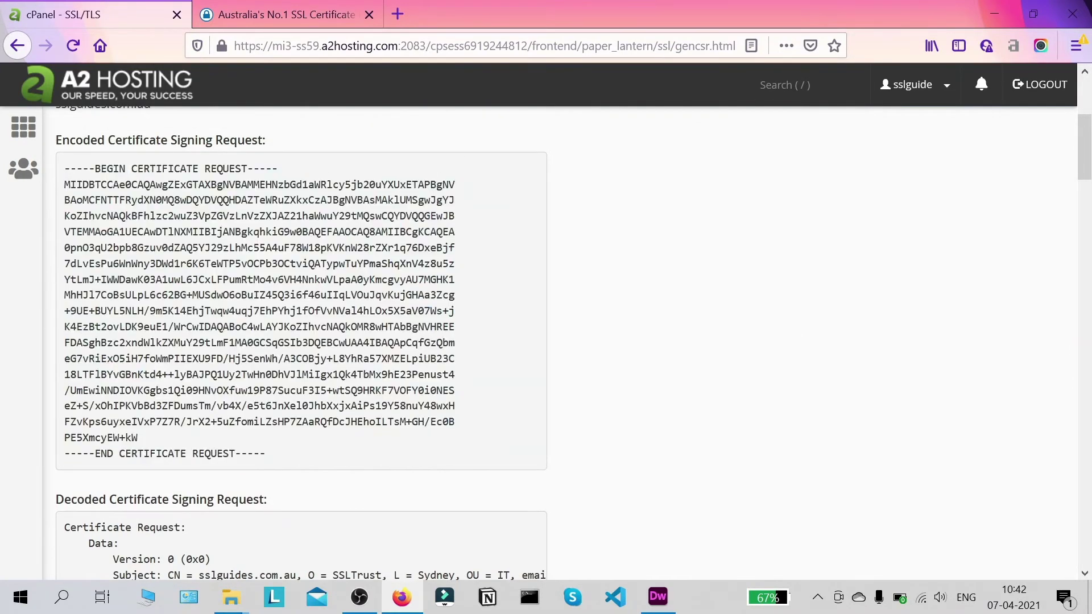
scroll(336, 364, down, 5)
scroll(337, 364, up, 7)
scroll(337, 364, down, 10)
scroll(336, 364, up, 10)
scroll(337, 364, down, 5)
scroll(338, 358, up, 5)
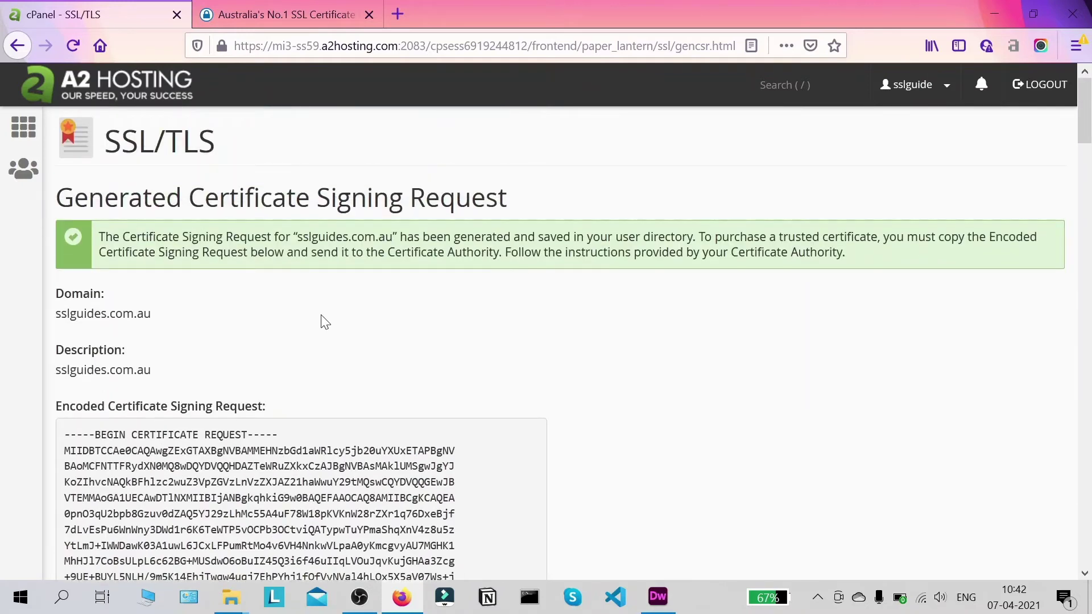
click(304, 16)
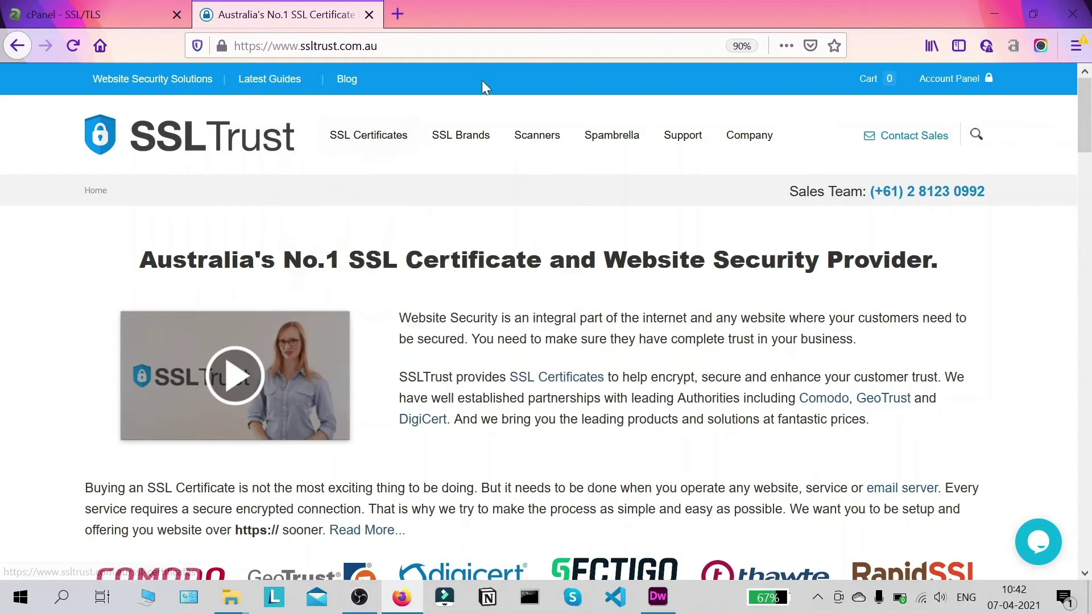
- Open Standard SSL Certificates and choose Comodo PositiveSSL ($5.20/yr) from the price list
mouse_move(387, 126)
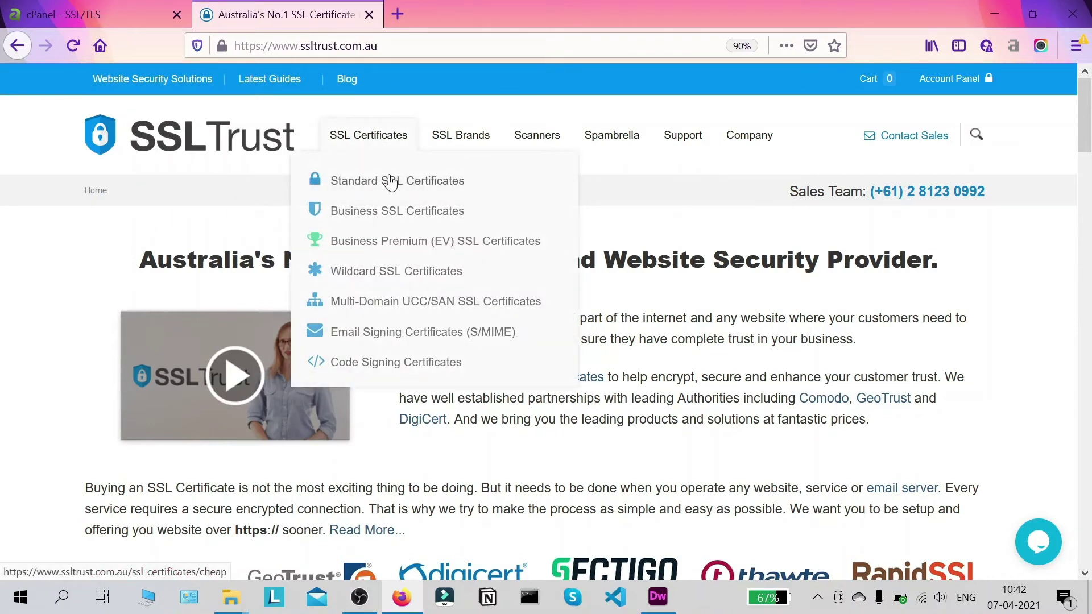
click(391, 180)
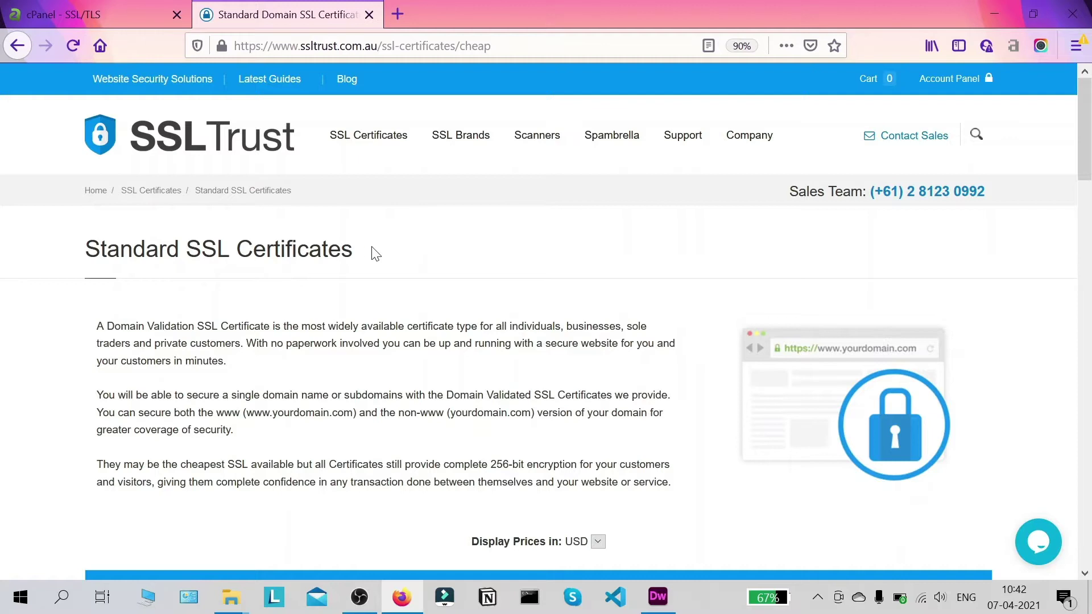
scroll(389, 234, down, 5)
scroll(874, 214, up, 5)
drag(1089, 84, 1088, 153)
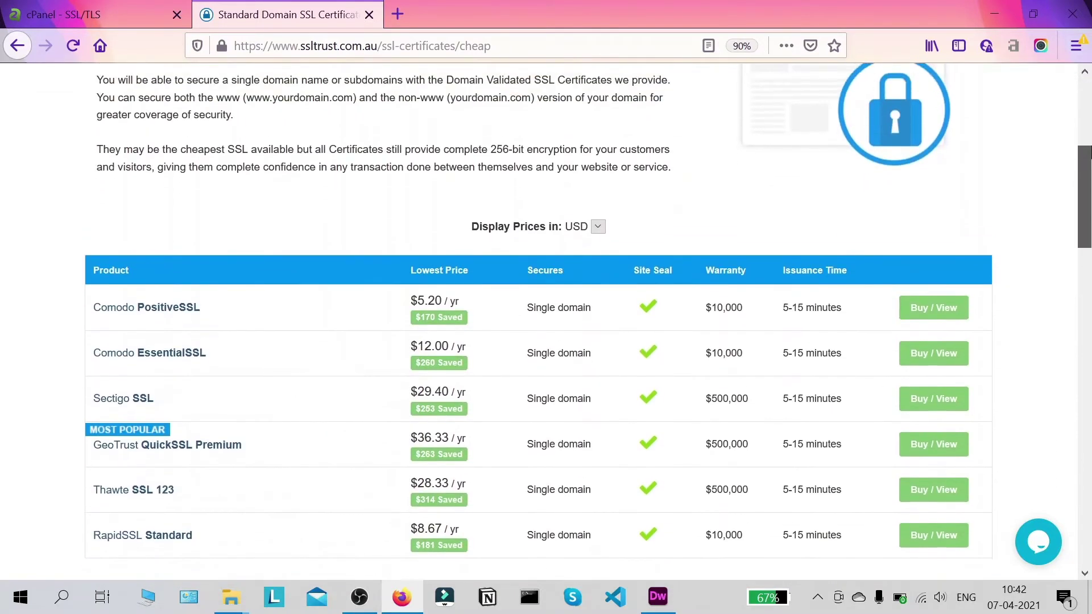
scroll(90, 203, up, 3)
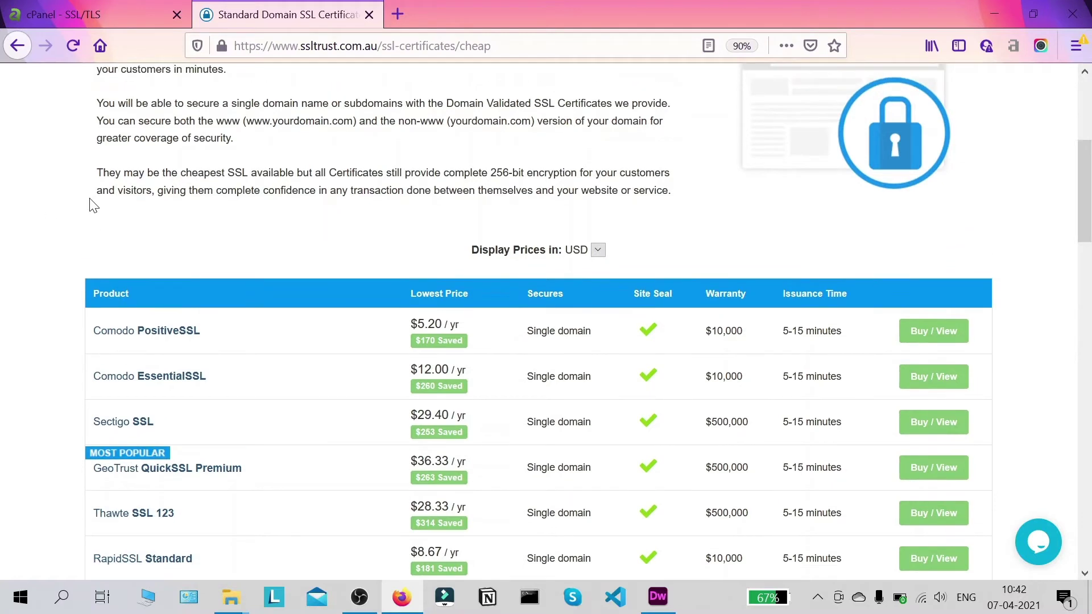
drag(1084, 149, 1084, 193)
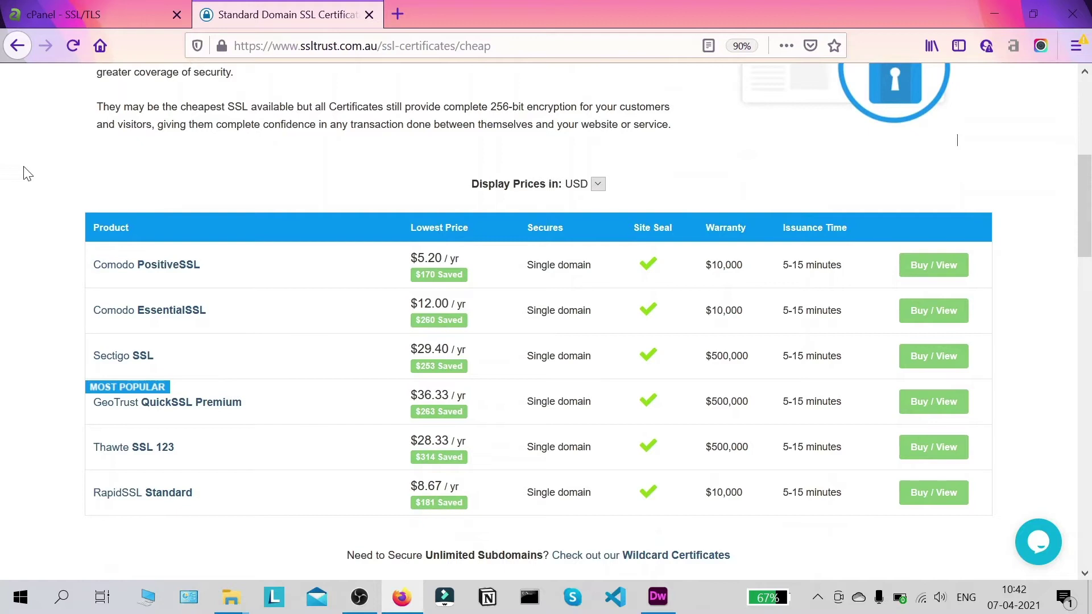
scroll(324, 167, down, 2)
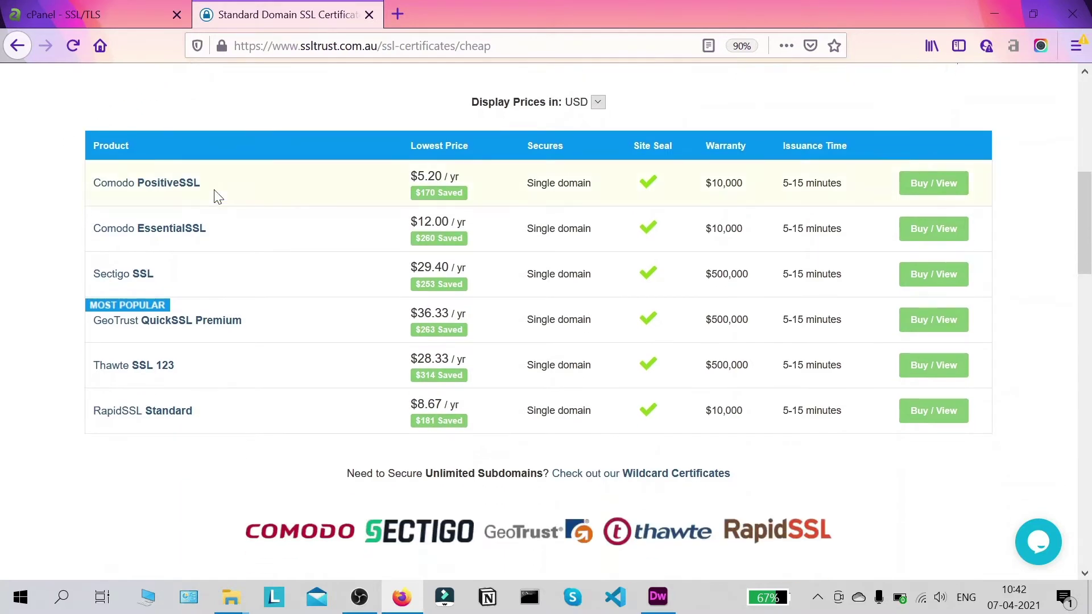
click(179, 185)
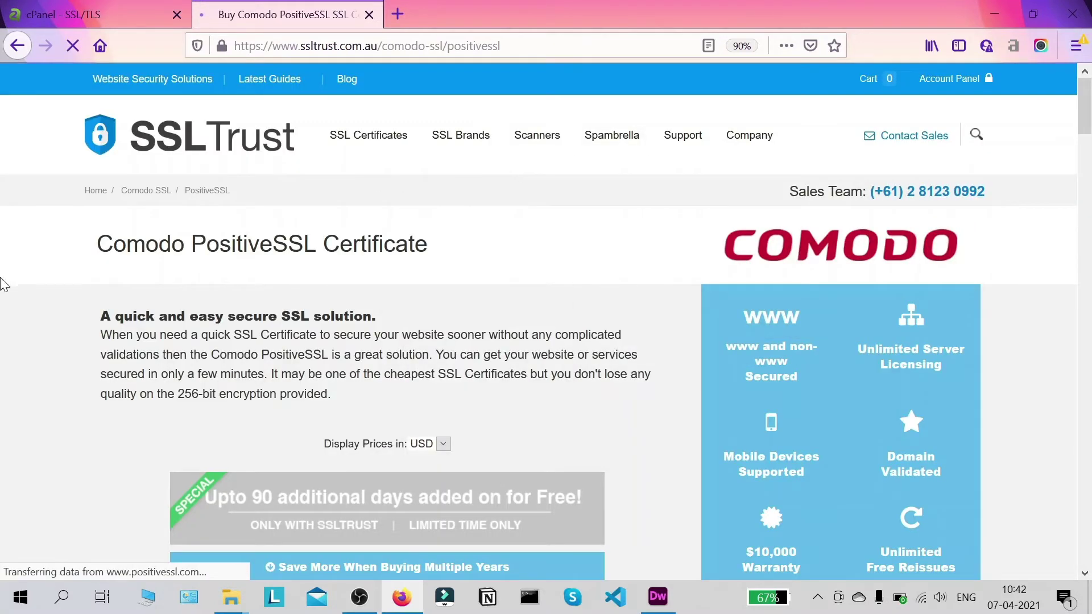
- Add the PositiveSSL 1-year certificate to the cart and proceed to checkout at $10.81 USD
scroll(229, 231, down, 9)
scroll(252, 241, down, 4)
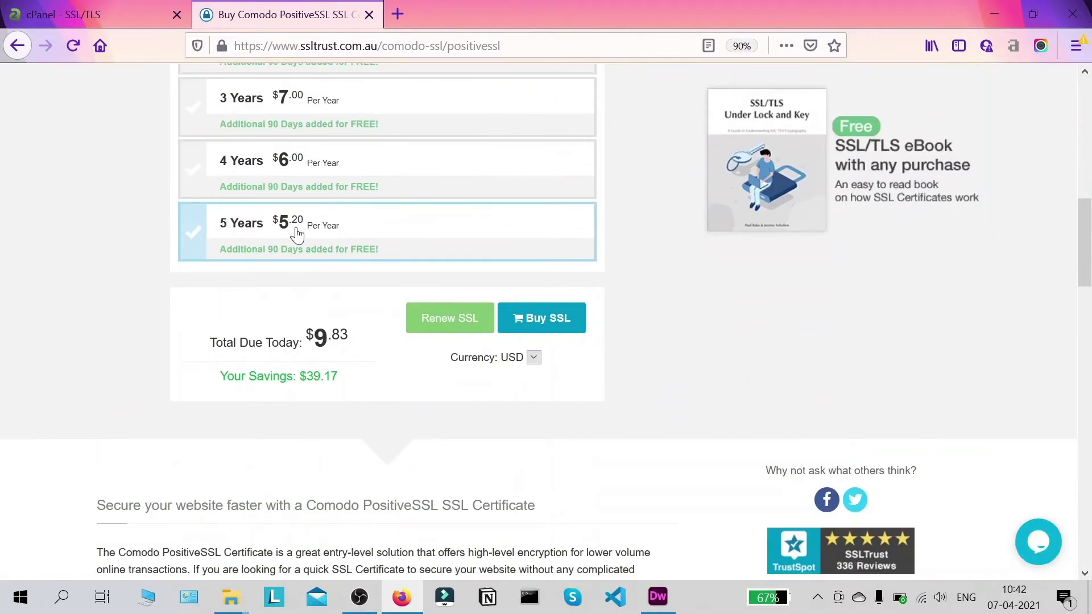
click(565, 237)
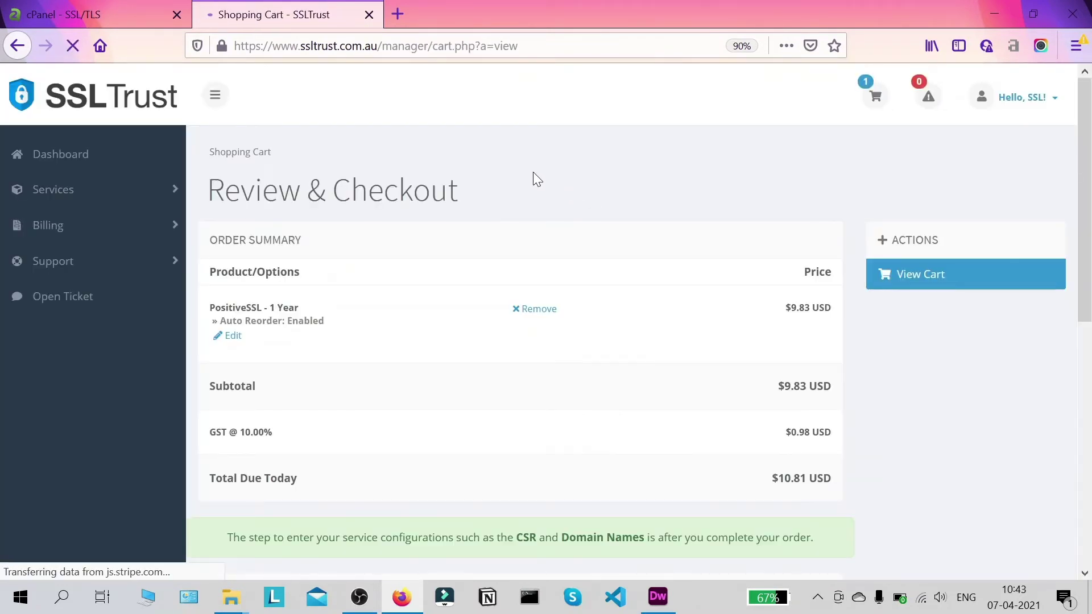
scroll(533, 177, down, 6)
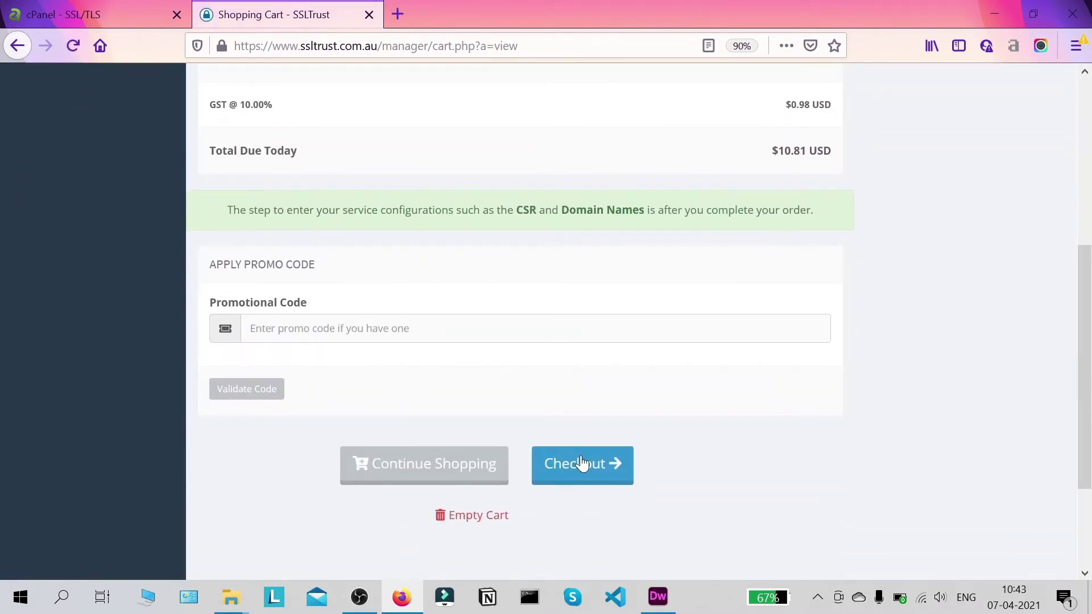
scroll(551, 307, up, 4)
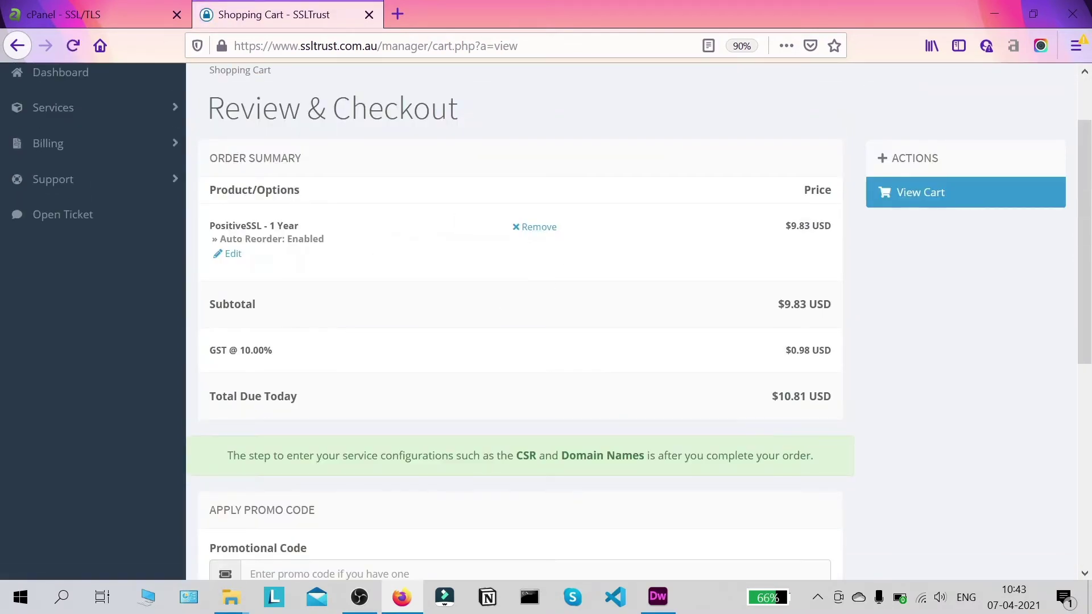
scroll(545, 276, down, 6)
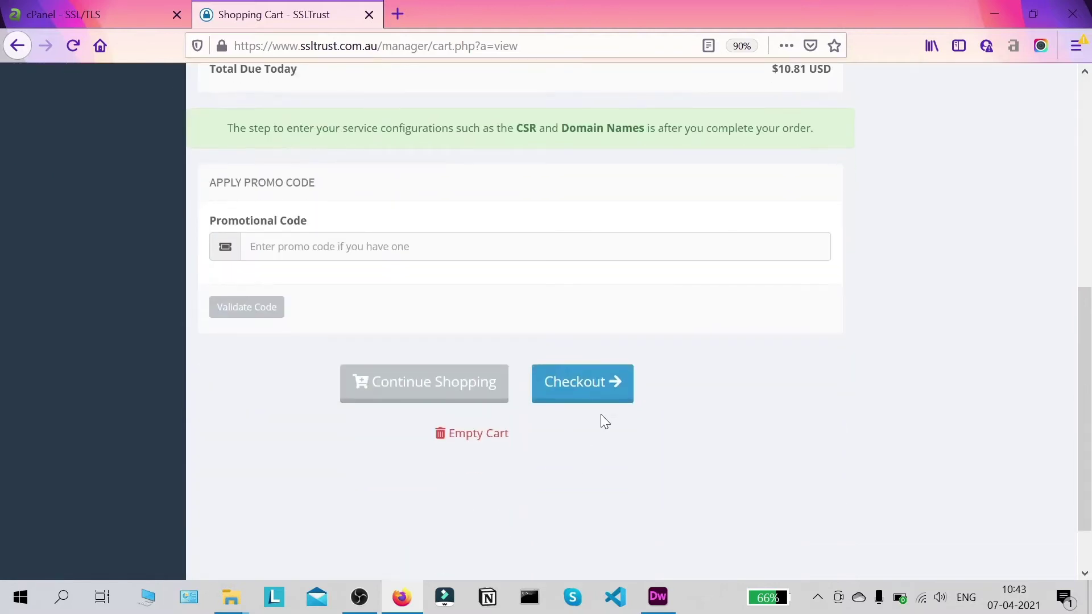
click(609, 390)
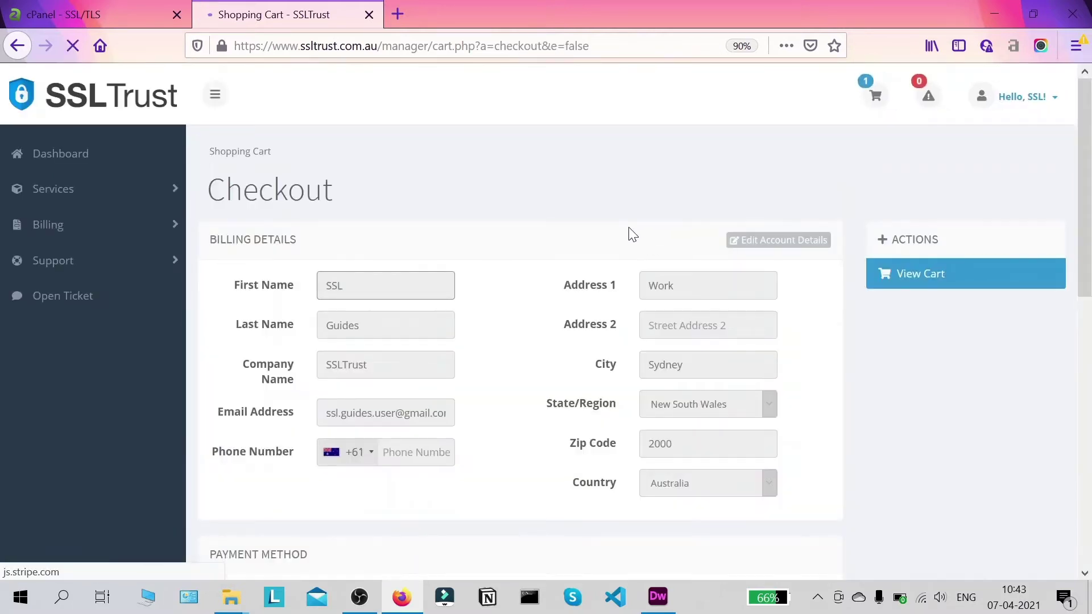
scroll(629, 231, down, 7)
scroll(429, 199, down, 4)
scroll(329, 163, up, 2)
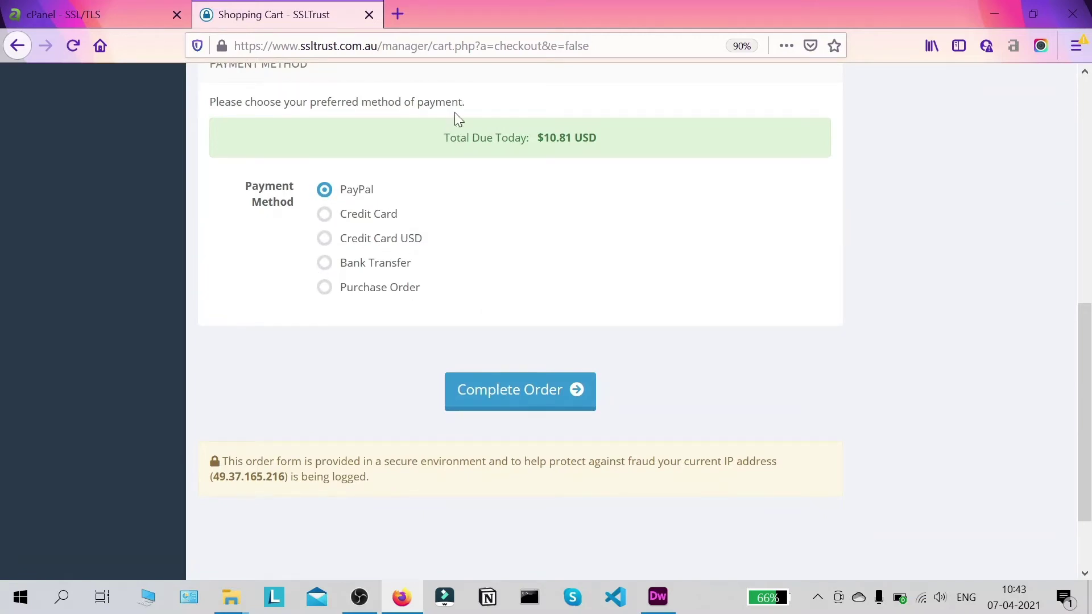
scroll(398, 311, up, 9)
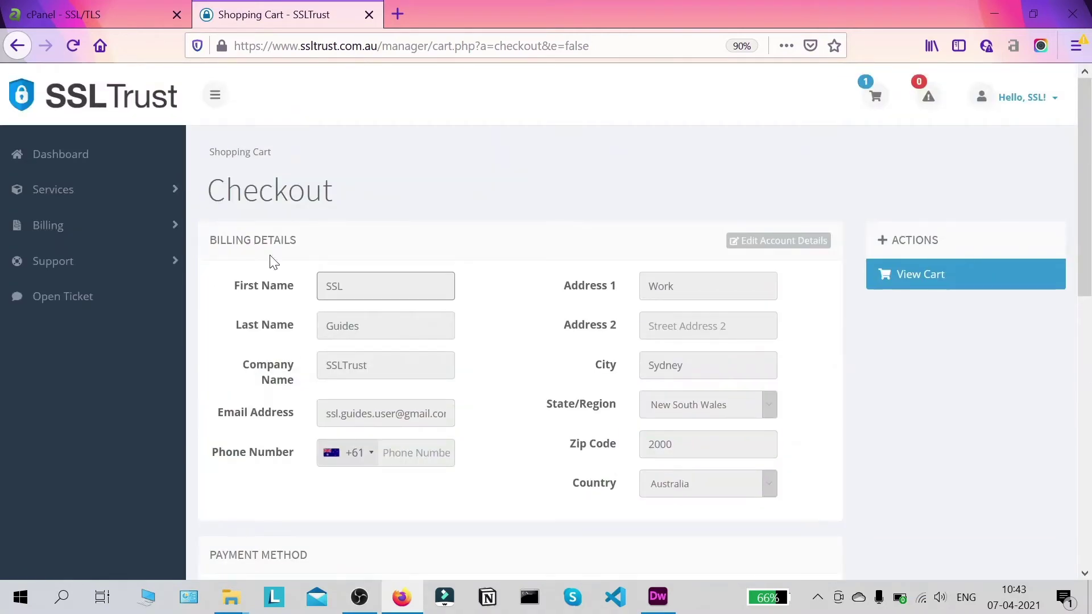
- From the Dashboard, open the Sectigo PositiveSSL service and submit its certificate configuration
click(87, 160)
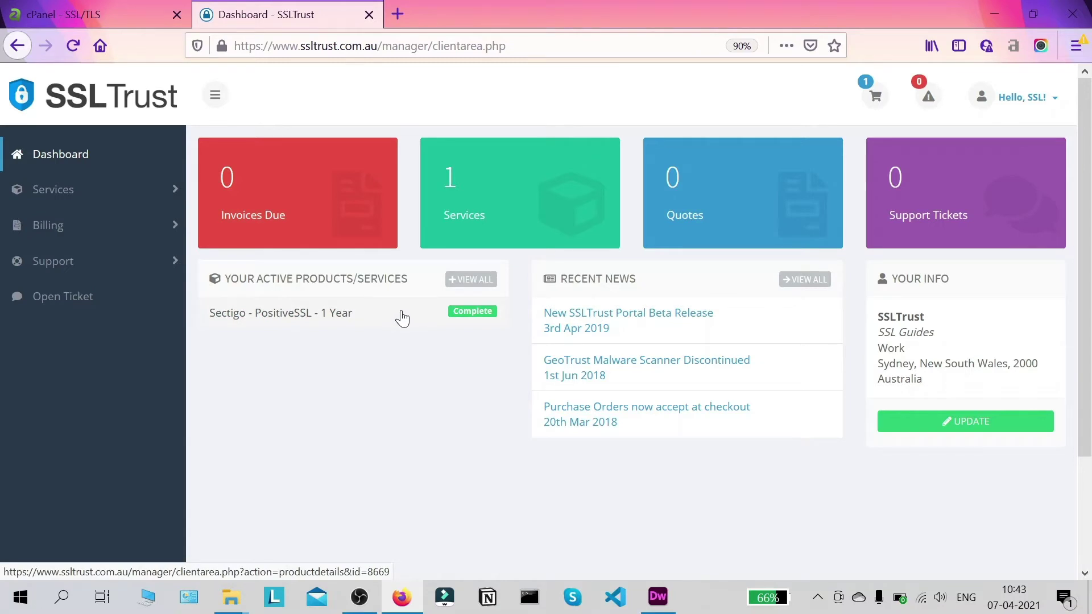
click(404, 320)
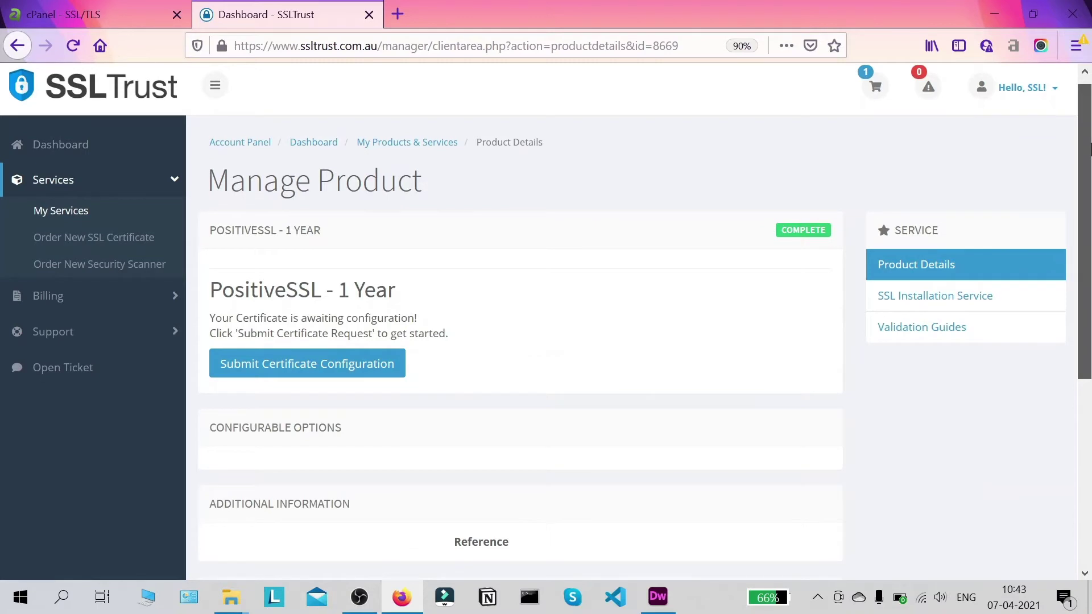
scroll(1088, 196, down, 3)
scroll(633, 272, down, 1)
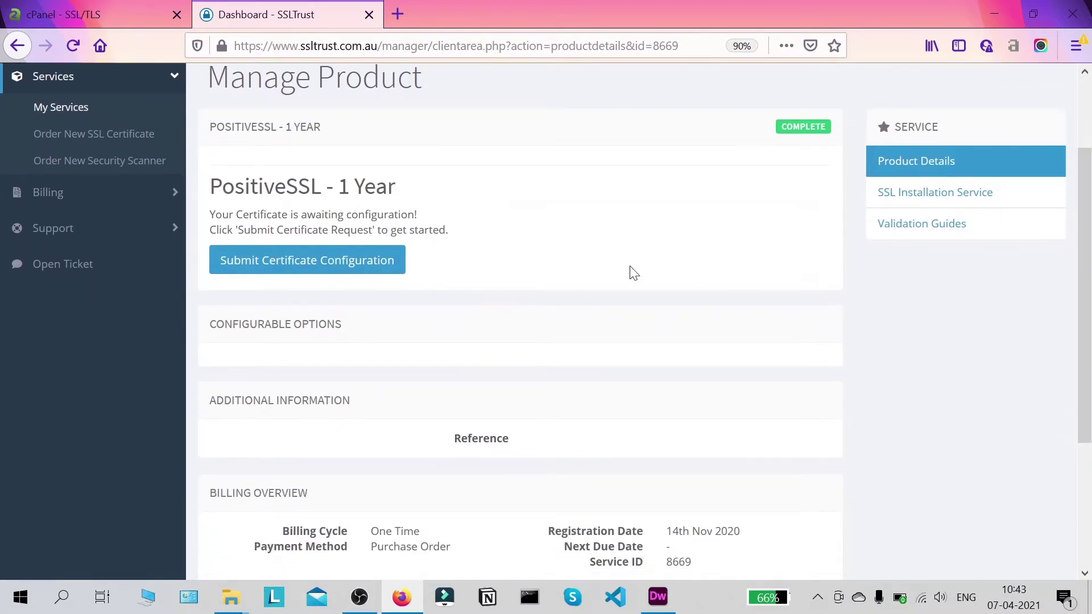
scroll(537, 267, down, 3)
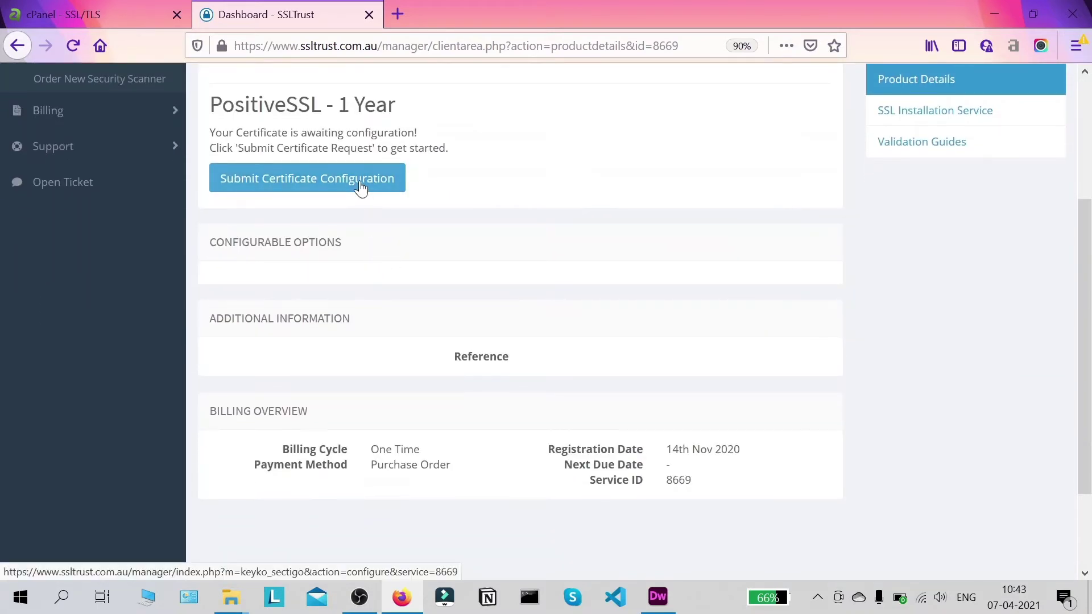
click(360, 186)
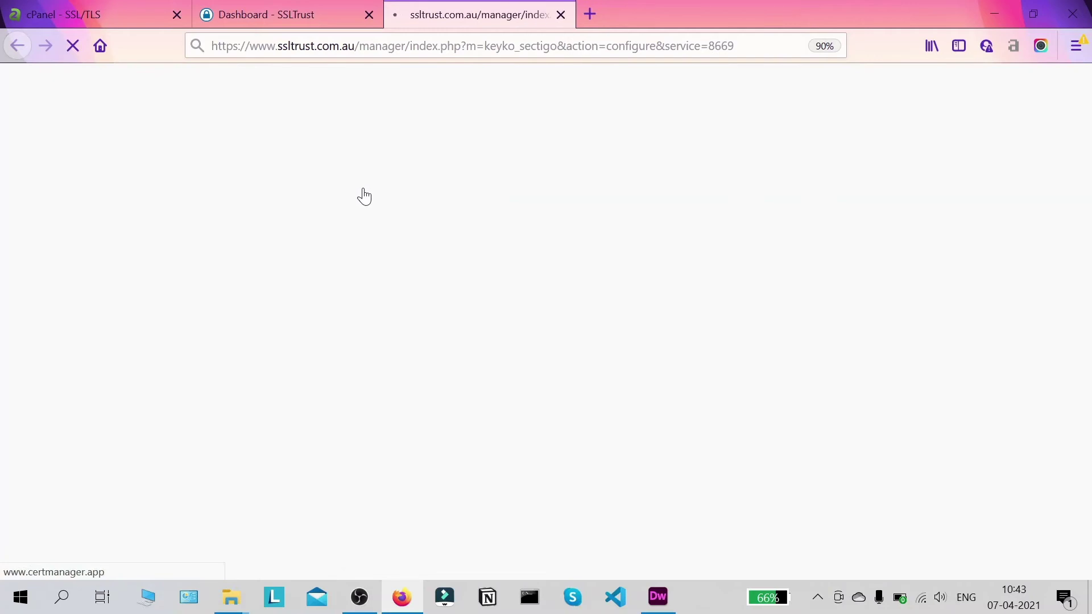
- Scroll down the PositiveSSL Configure page and place the cursor in the empty Input CSR box
drag(1089, 187, 1086, 152)
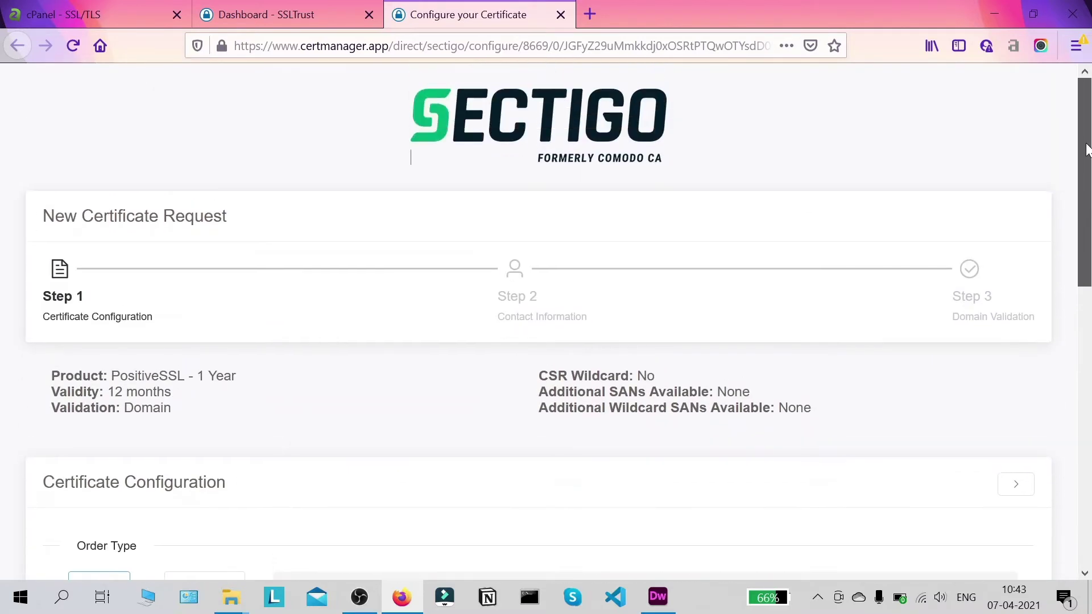
scroll(932, 417, down, 10)
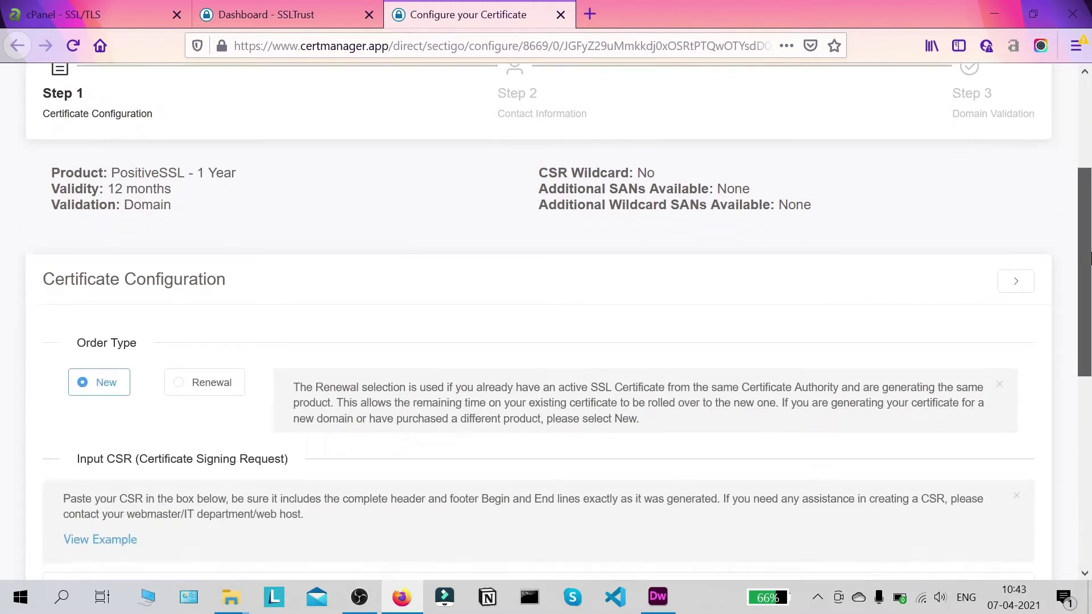
click(234, 242)
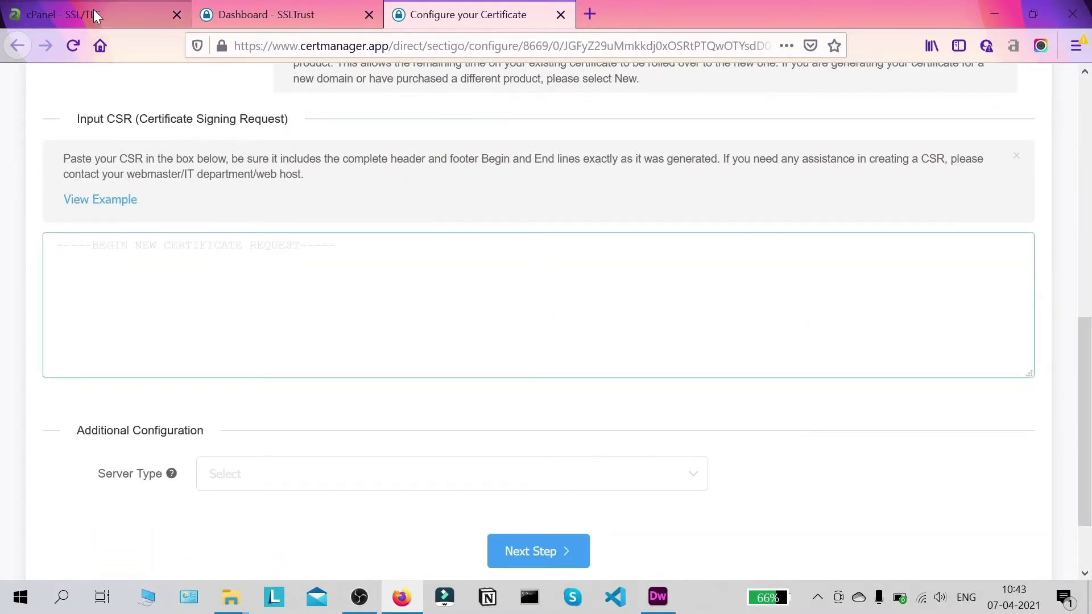
- Copy the full encoded CSR from cPanel and return to the Sectigo configuration tab
click(93, 9)
scroll(560, 147, down, 3)
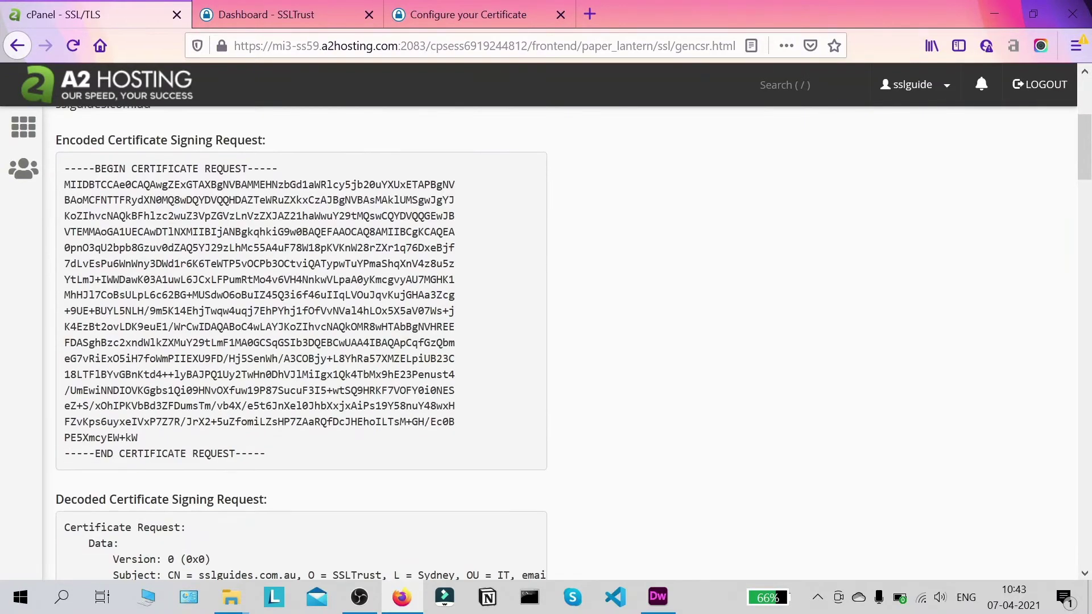
scroll(126, 117, up, 3)
scroll(196, 191, down, 3)
drag(295, 460, 61, 170)
right_click(154, 264)
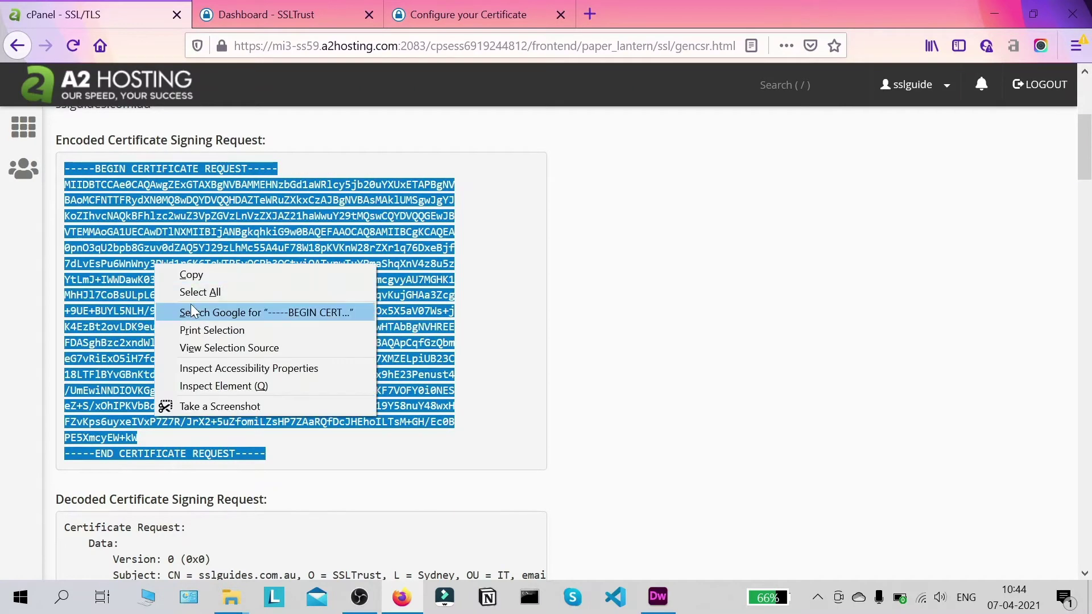
click(210, 270)
click(454, 15)
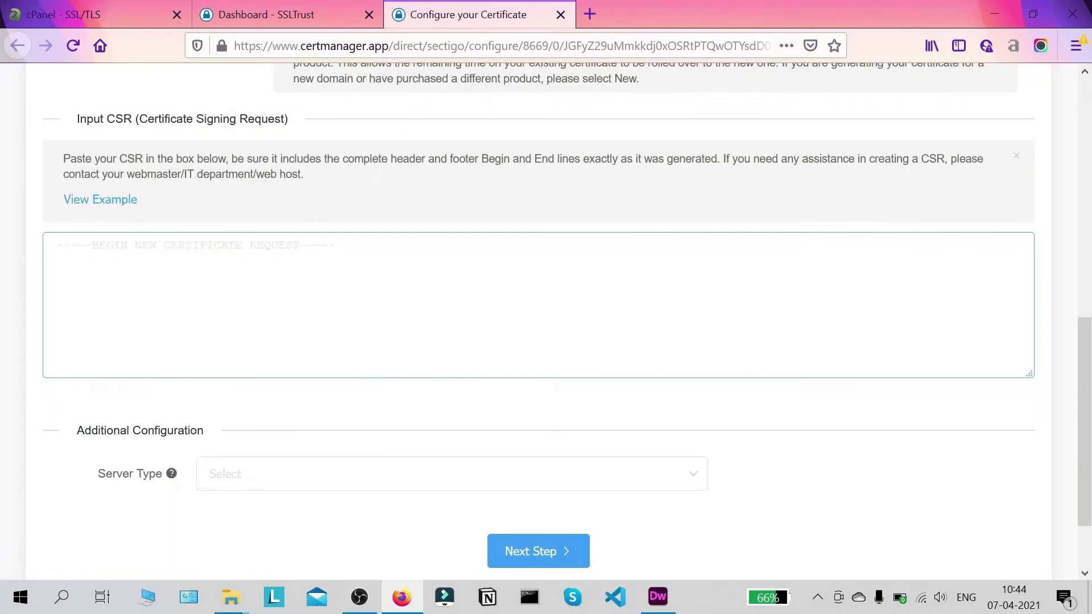
- Paste the sslguides.com.au CSR into the CSR box and verify it
right_click(129, 297)
click(165, 361)
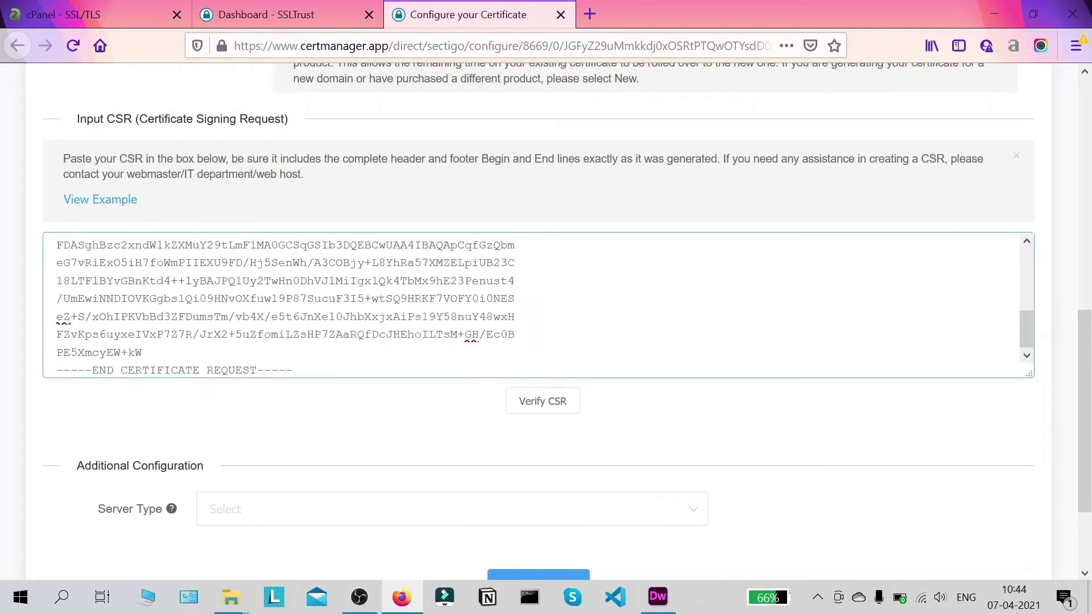
click(544, 403)
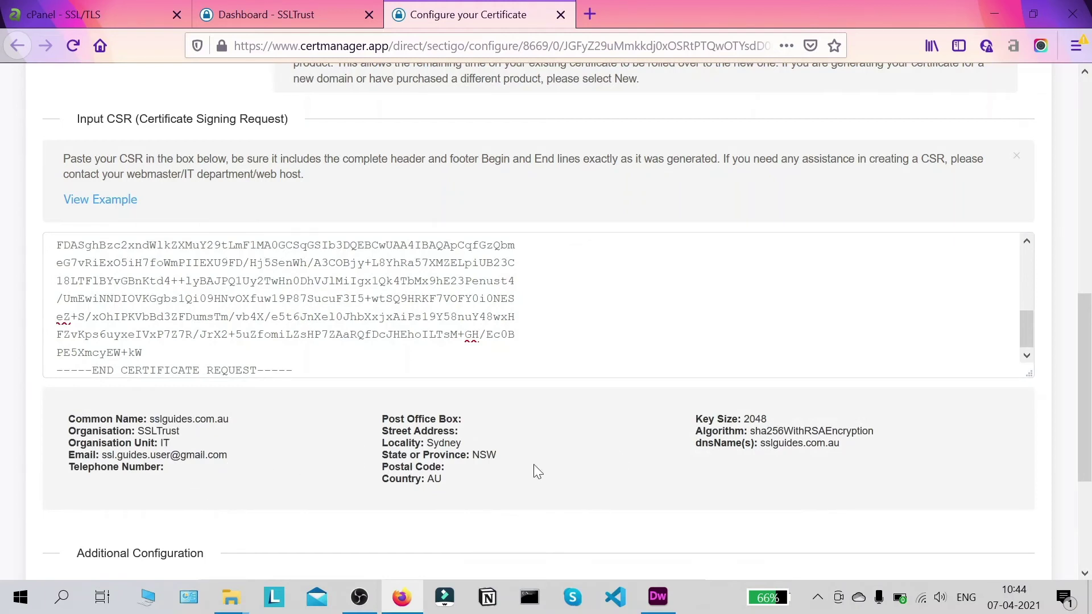
scroll(285, 301, up, 2)
scroll(296, 318, down, 6)
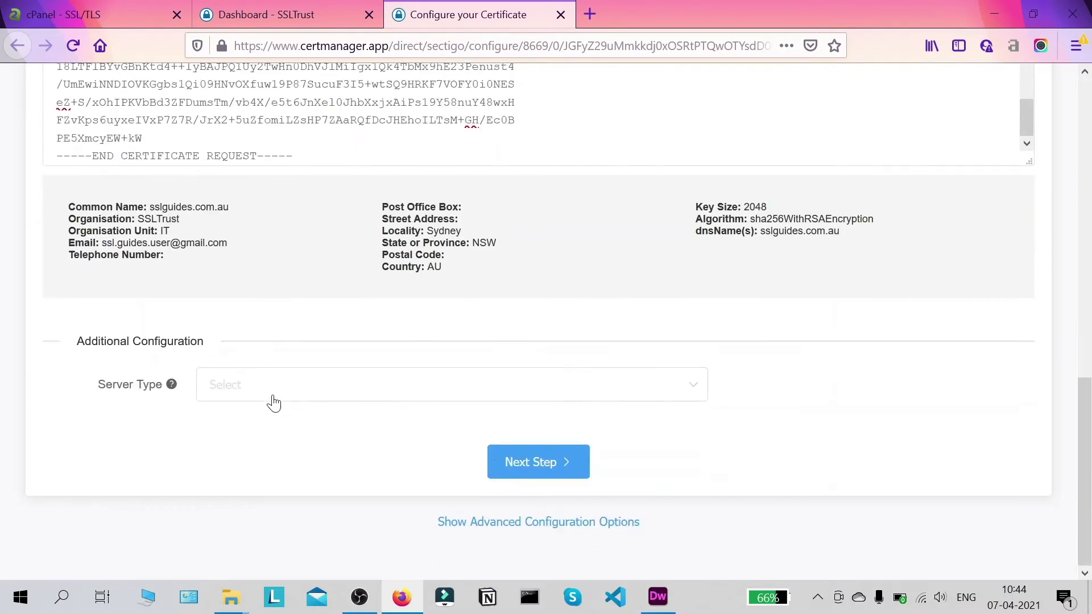
- Set the server type to WHM/cPanel and continue to the contact step
click(245, 397)
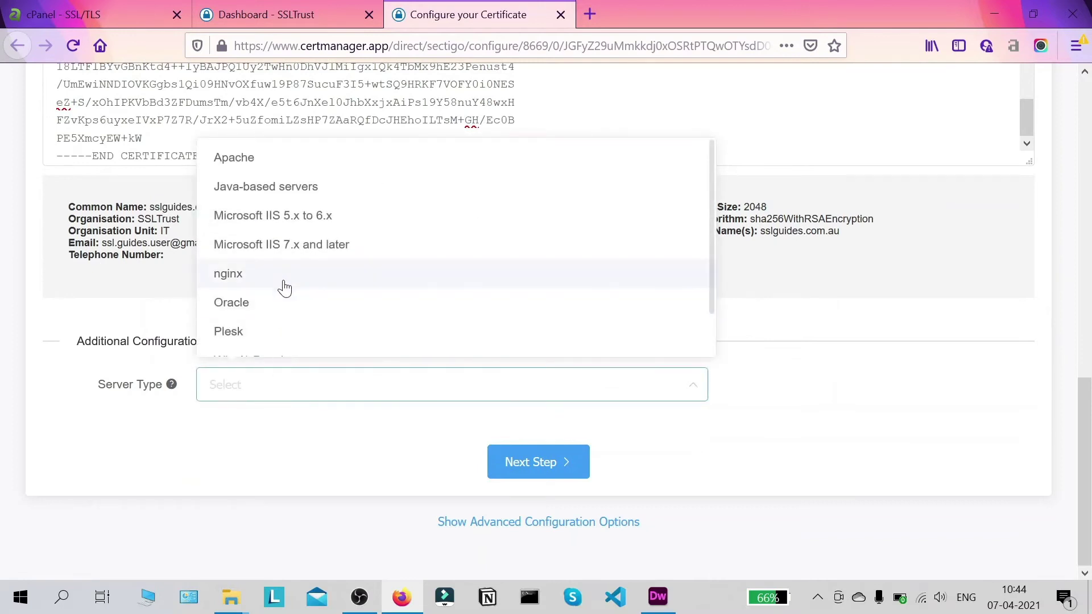
scroll(285, 288, up, 2)
scroll(428, 278, down, 3)
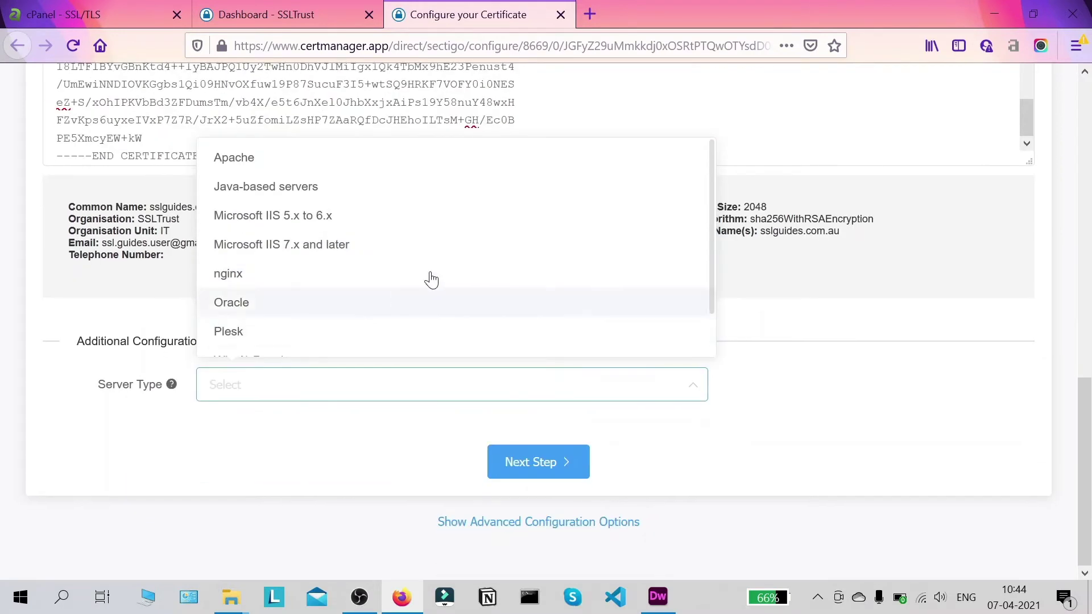
click(336, 309)
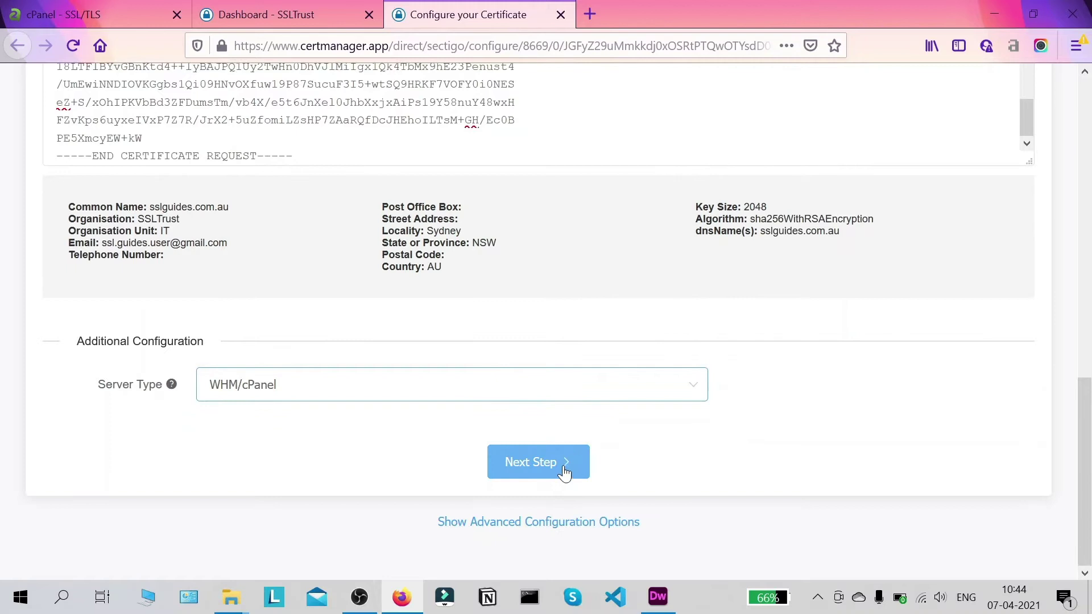
click(538, 462)
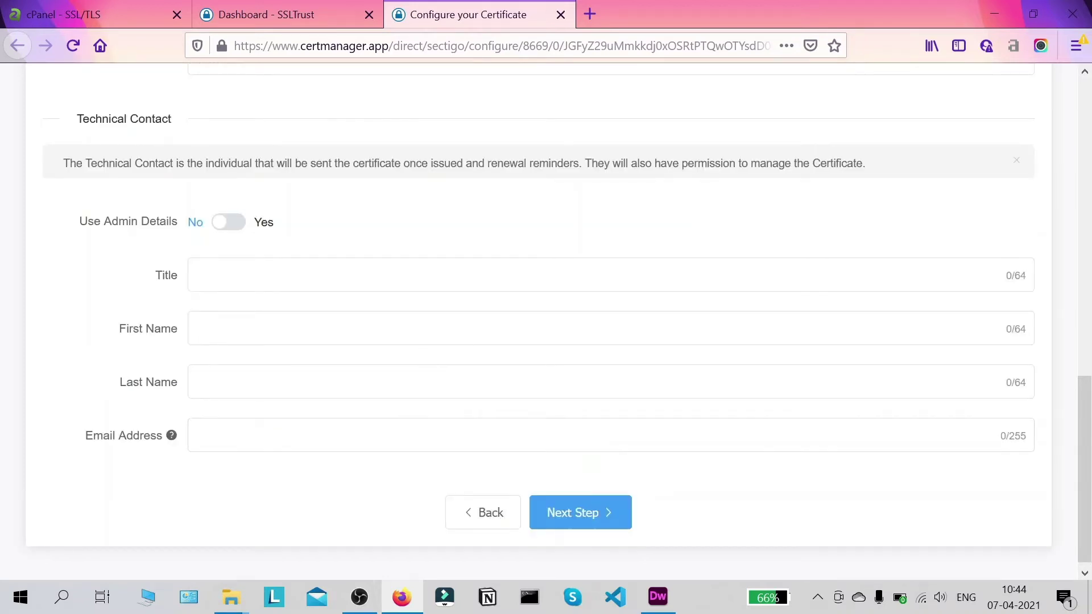
- Fill in the admin contact's first name and e-mail address
scroll(546, 319, up, 5)
scroll(281, 322, up, 3)
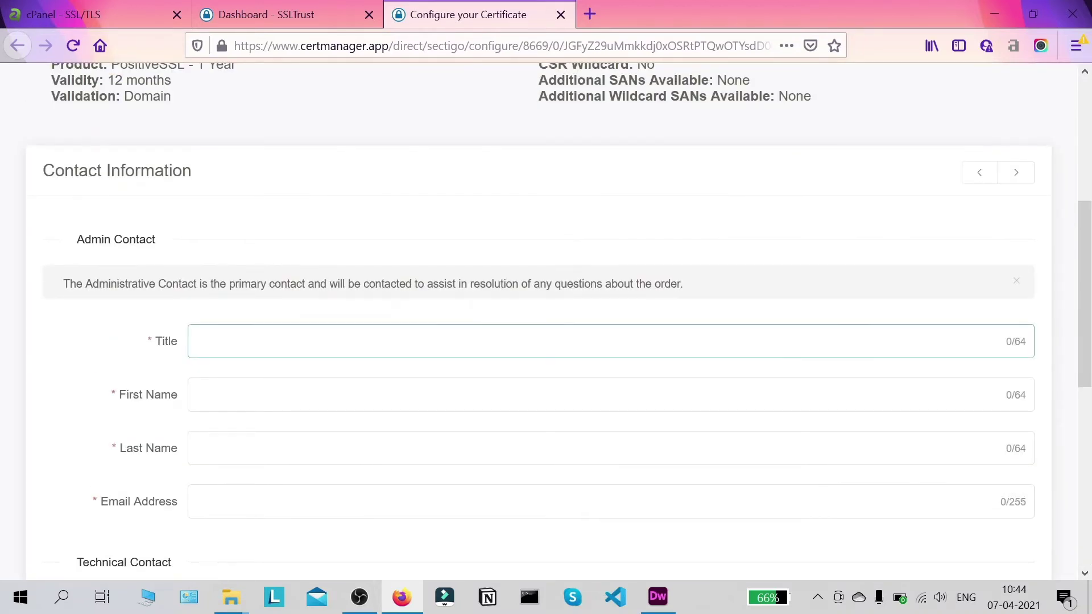
text(Mr.)
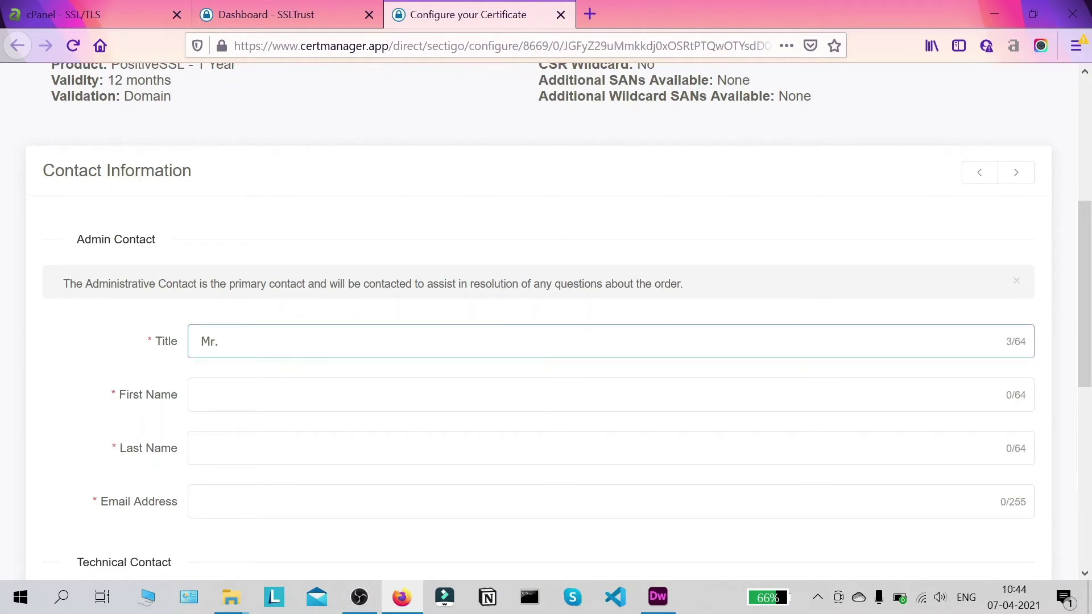
click(202, 395)
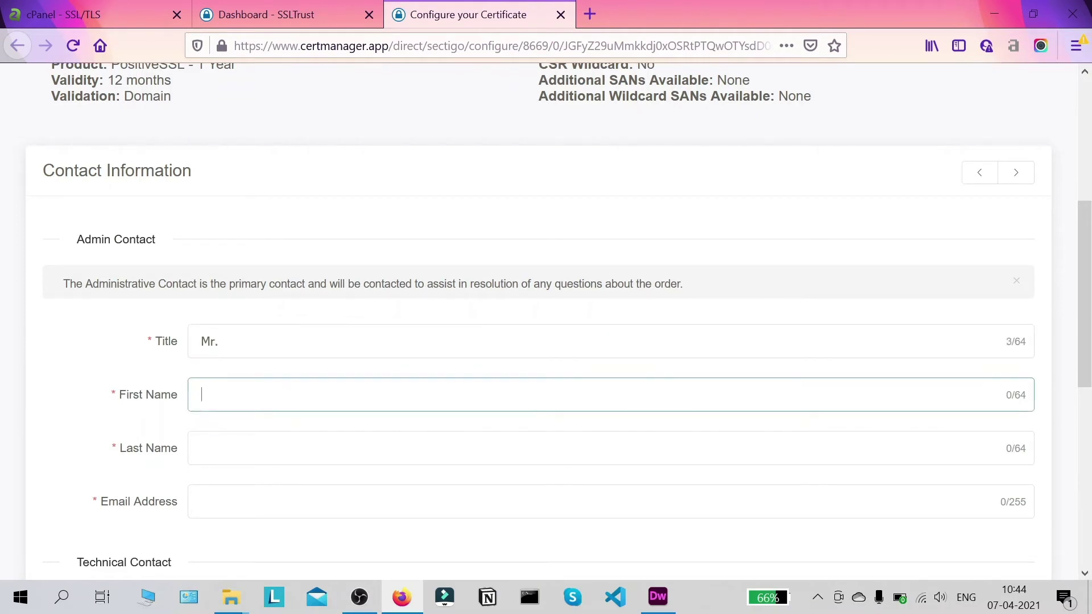
text(Ammar)
key(Tab)
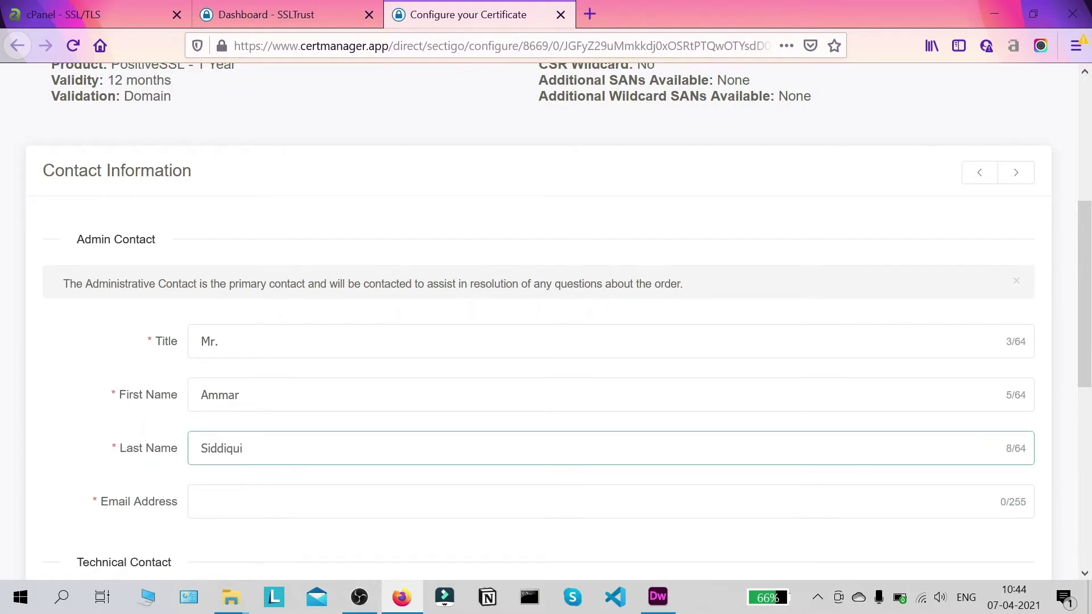
key(Tab)
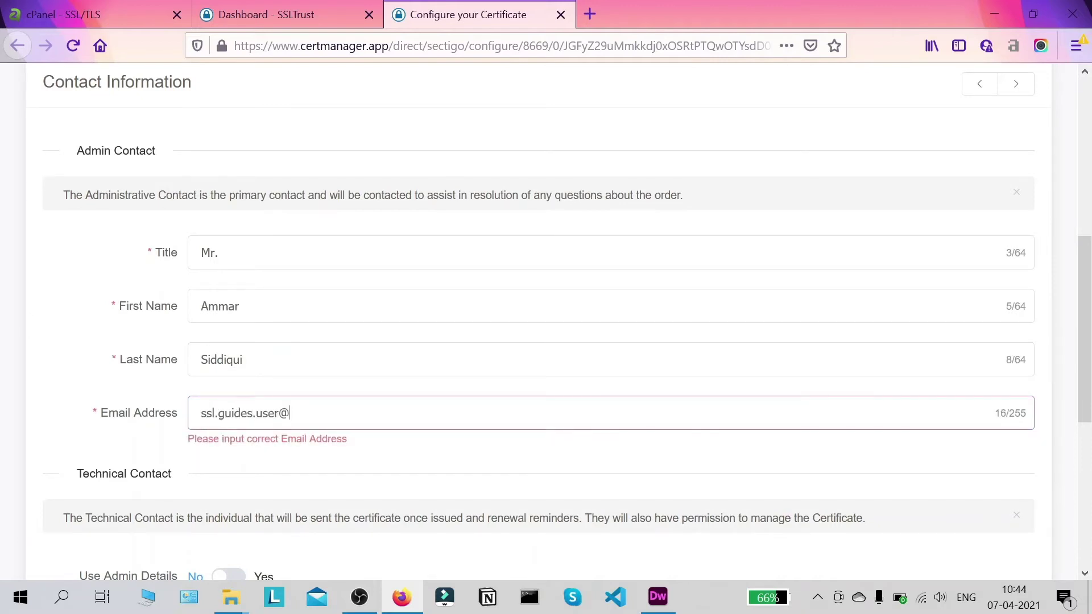
- Turn on Use Admin Details for the Technical Contact and continue to domain validation
scroll(383, 341, down, 4)
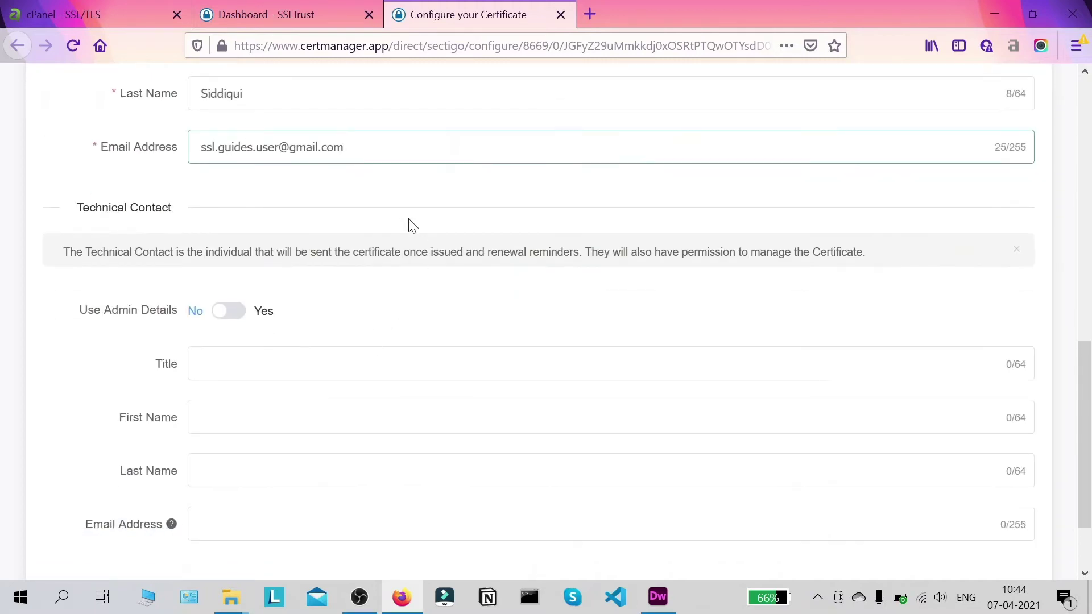
scroll(409, 227, up, 3)
scroll(403, 242, down, 1)
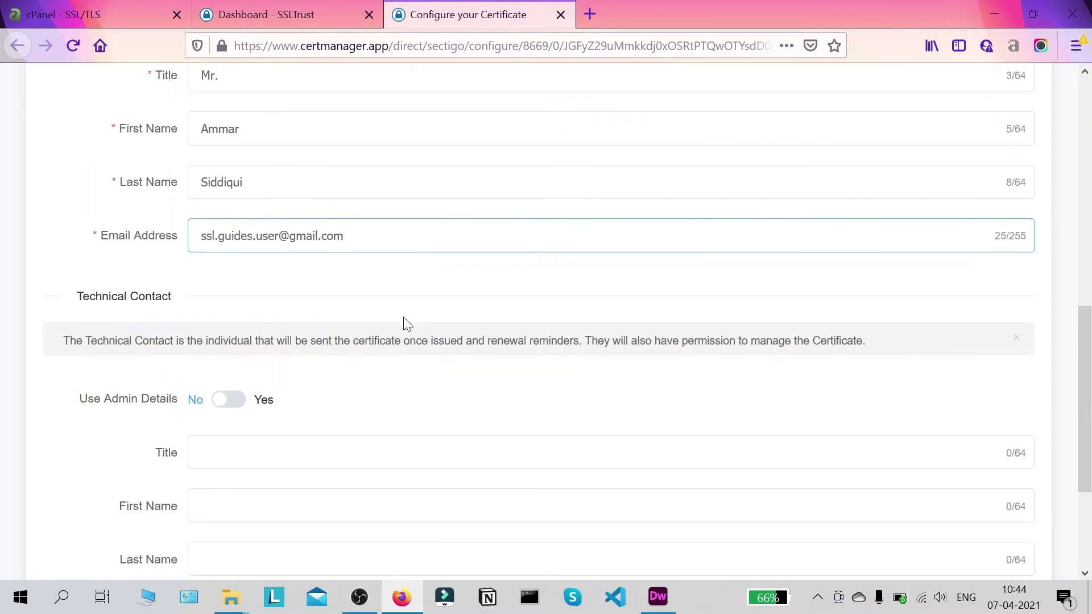
scroll(319, 292, up, 1)
scroll(319, 292, down, 4)
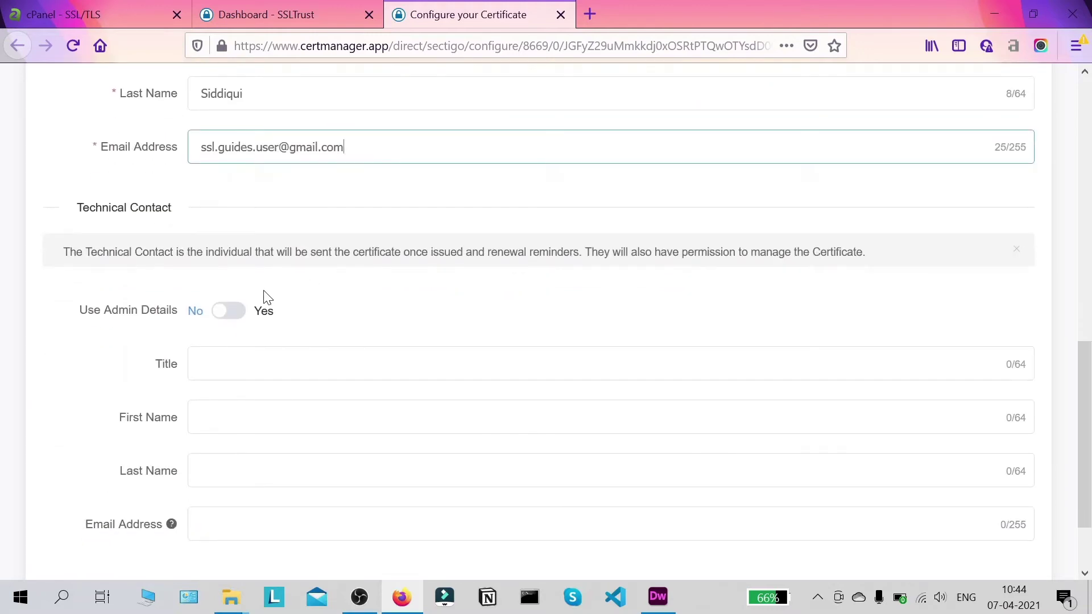
click(229, 316)
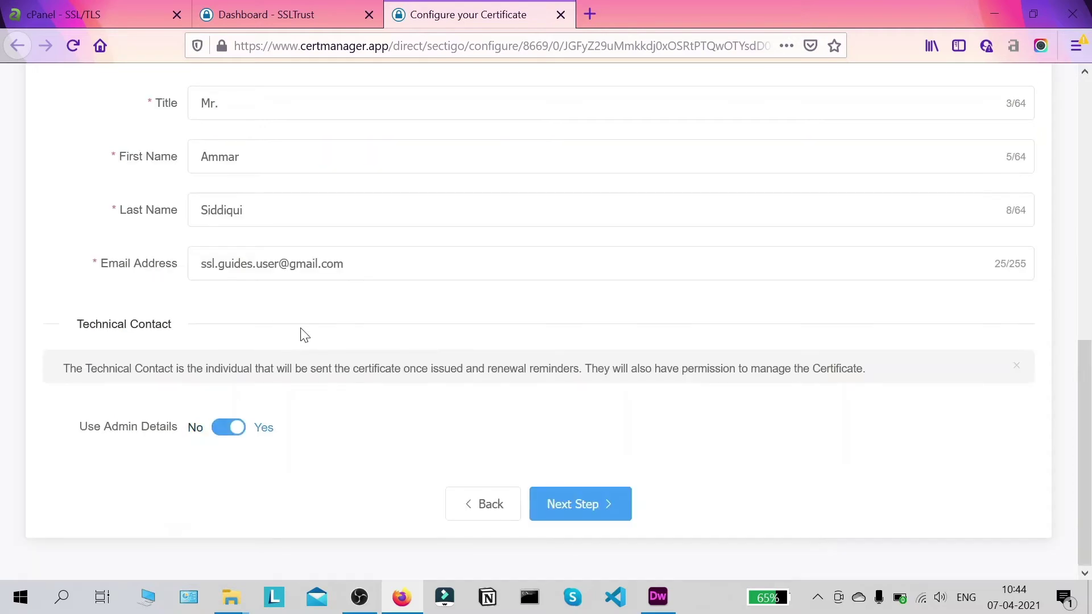
scroll(302, 334, up, 3)
scroll(446, 293, down, 3)
click(588, 499)
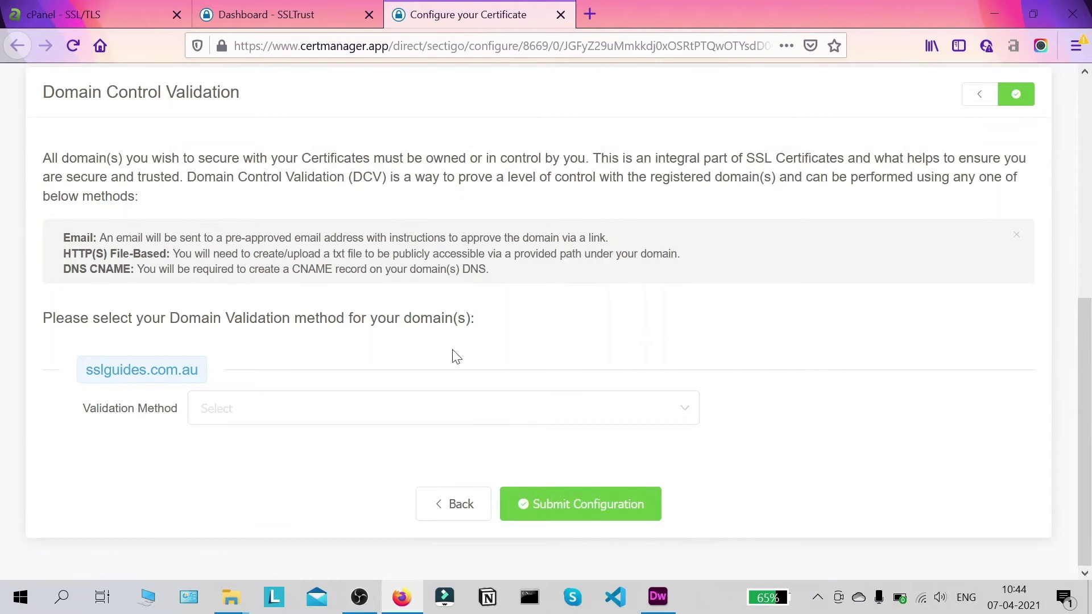
- Scroll through Domain Control Validation and close the Email/HTTP/CNAME methods info box
scroll(773, 284, up, 3)
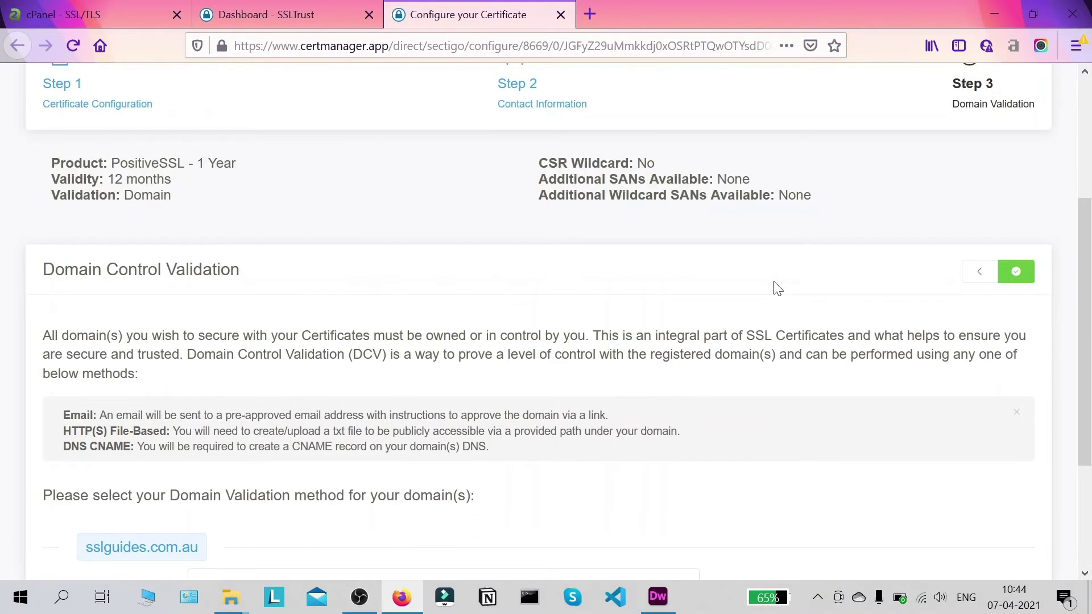
scroll(1089, 344, down, 2)
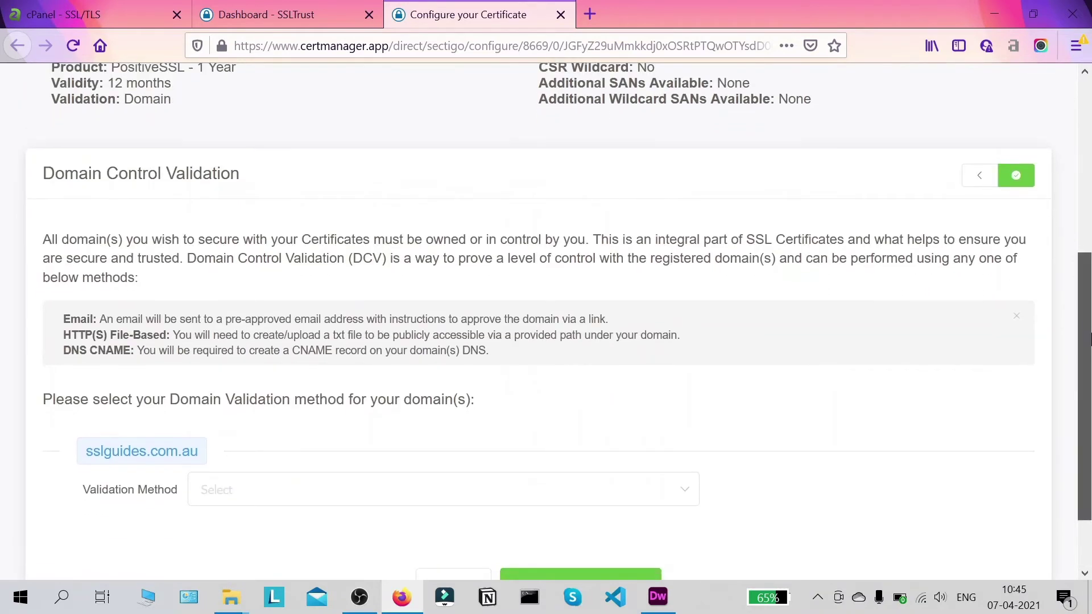
drag(1089, 344, 1089, 353)
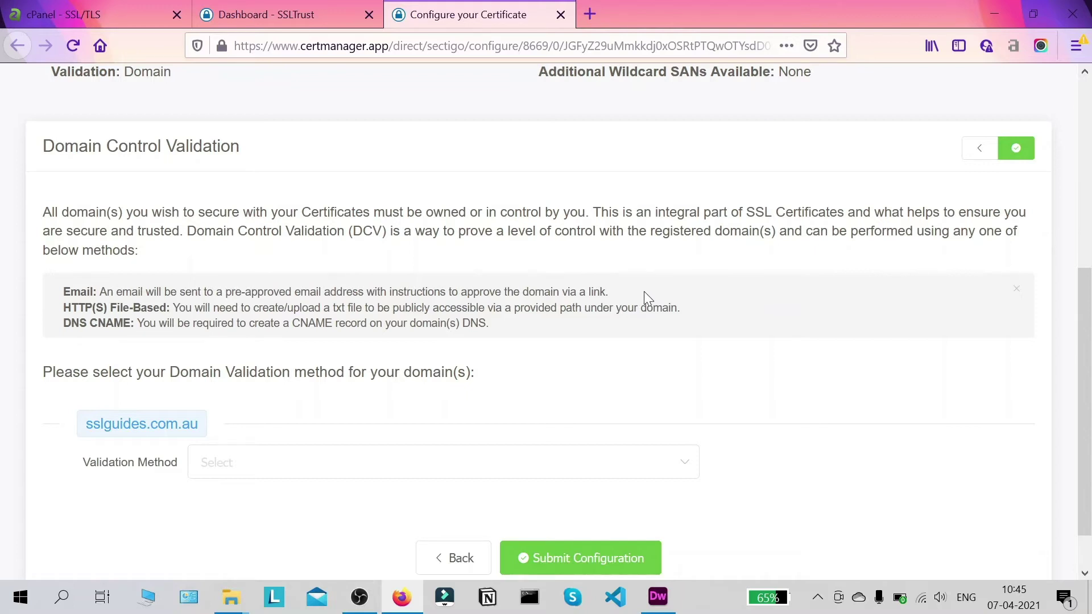
scroll(586, 271, down, 1)
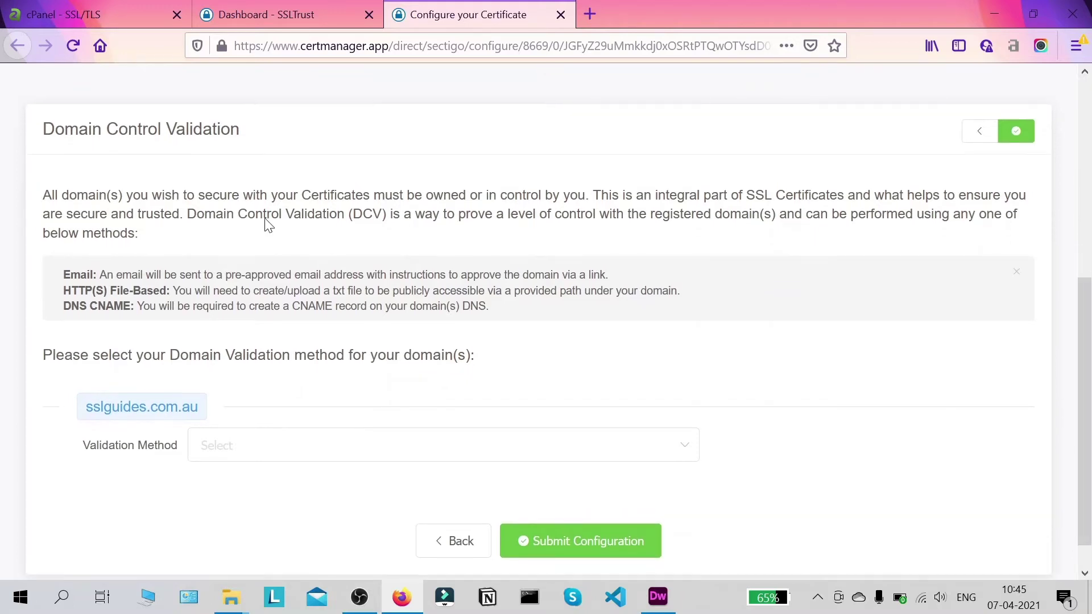
scroll(269, 221, up, 2)
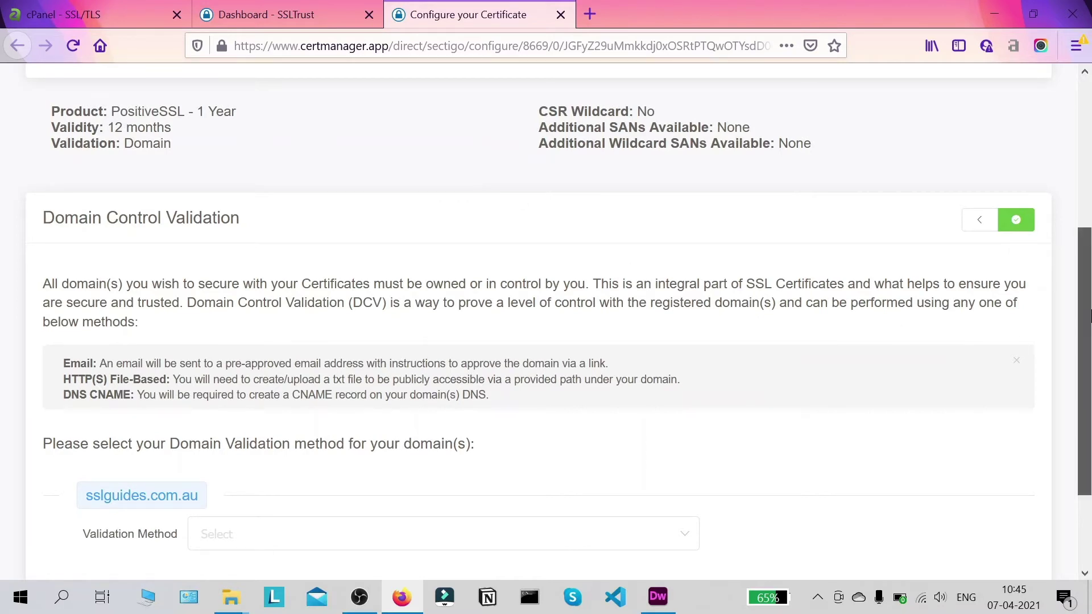
scroll(1088, 355, down, 1)
scroll(1089, 355, down, 1)
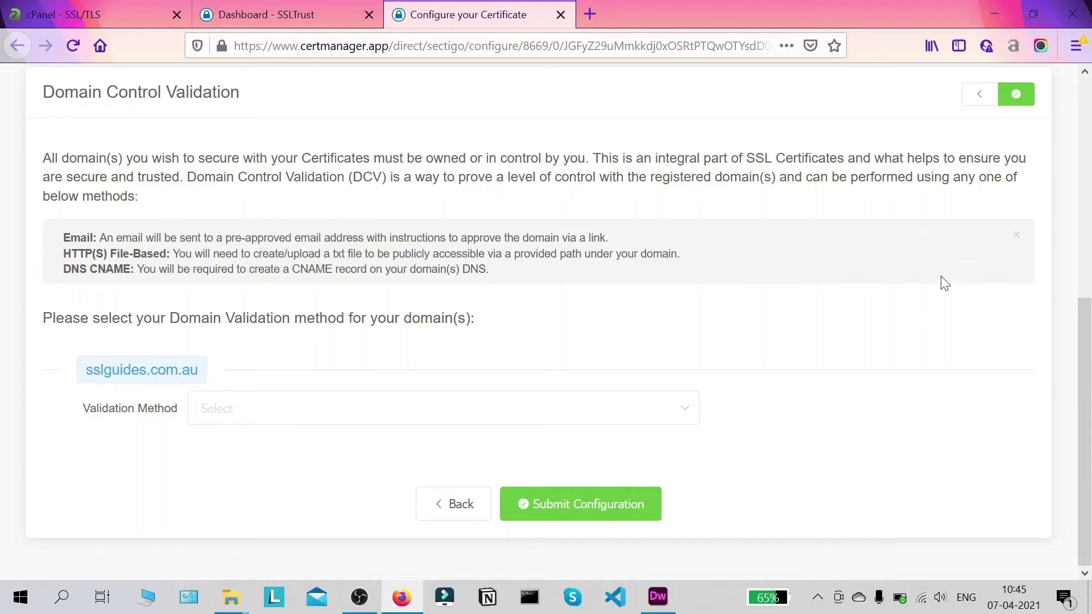
click(1016, 239)
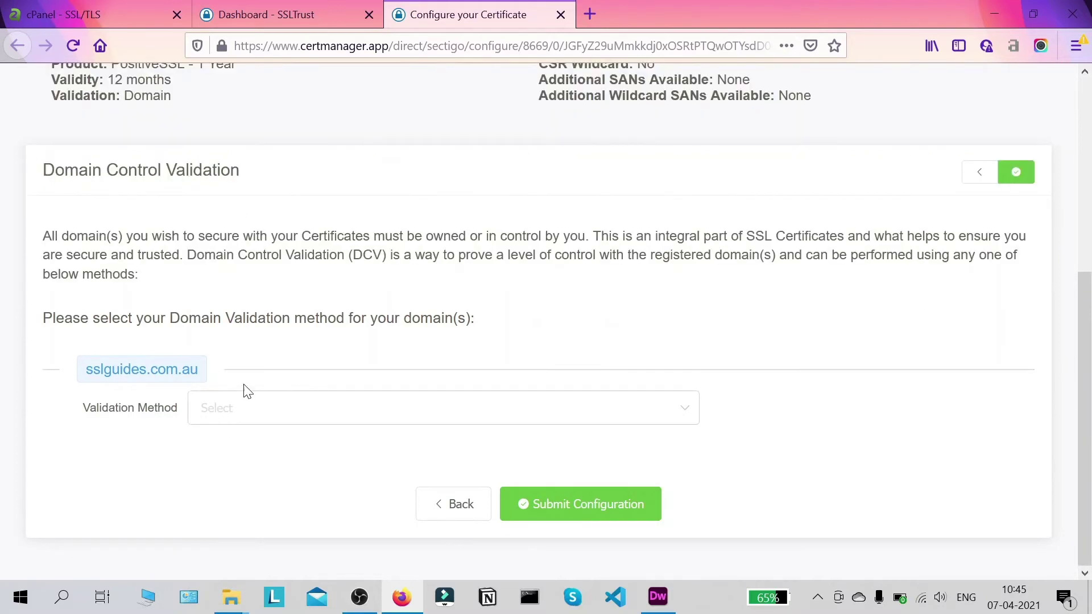
- Choose Email validation for sslguides.com.au, keeping the admin@ address as the recipient
click(362, 408)
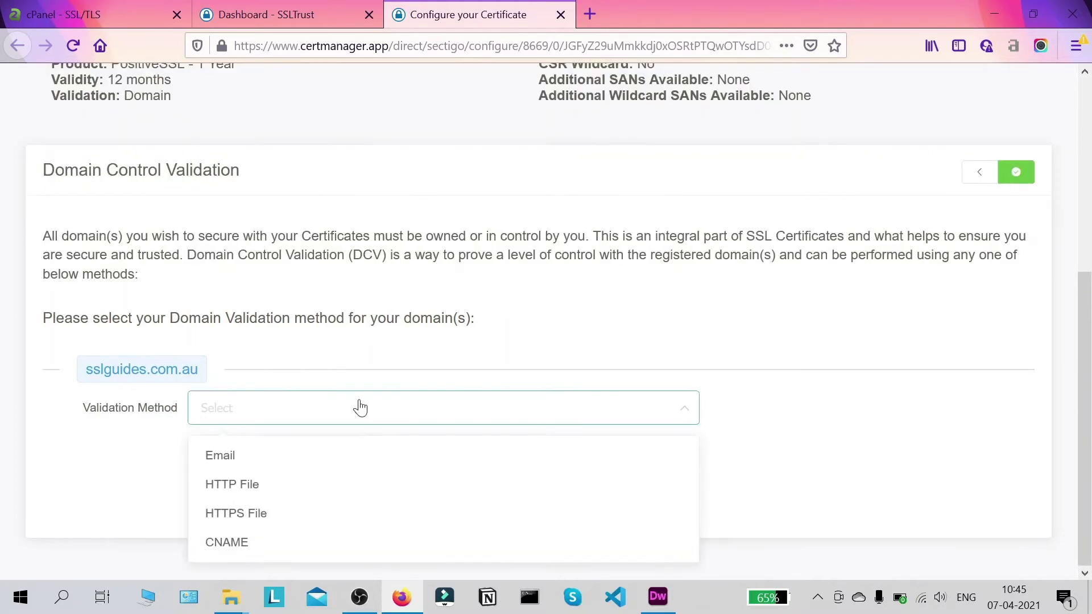
click(343, 453)
scroll(967, 295, down, 1)
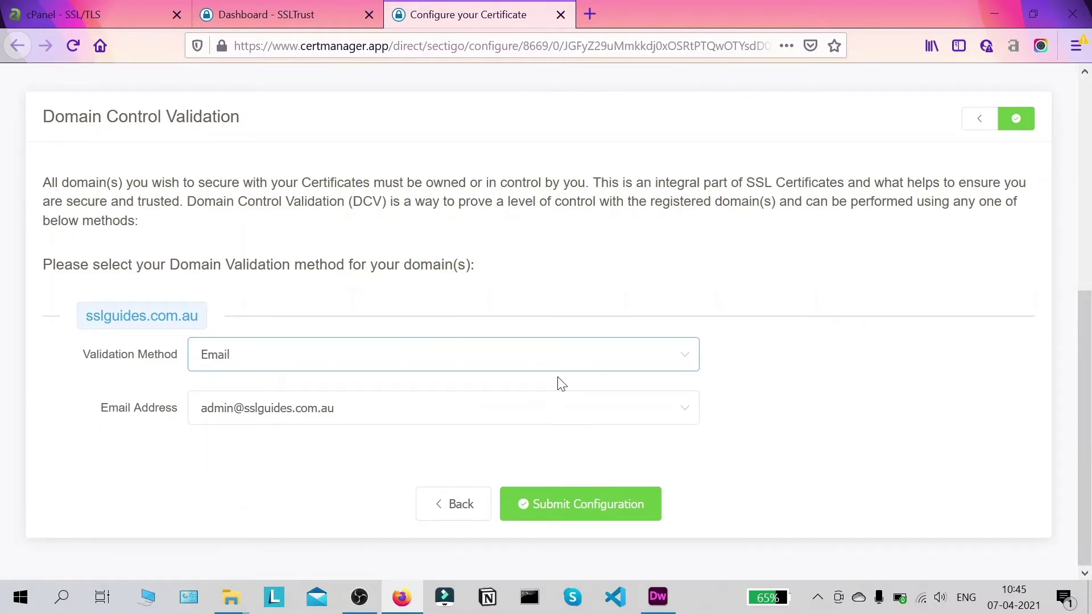
click(503, 419)
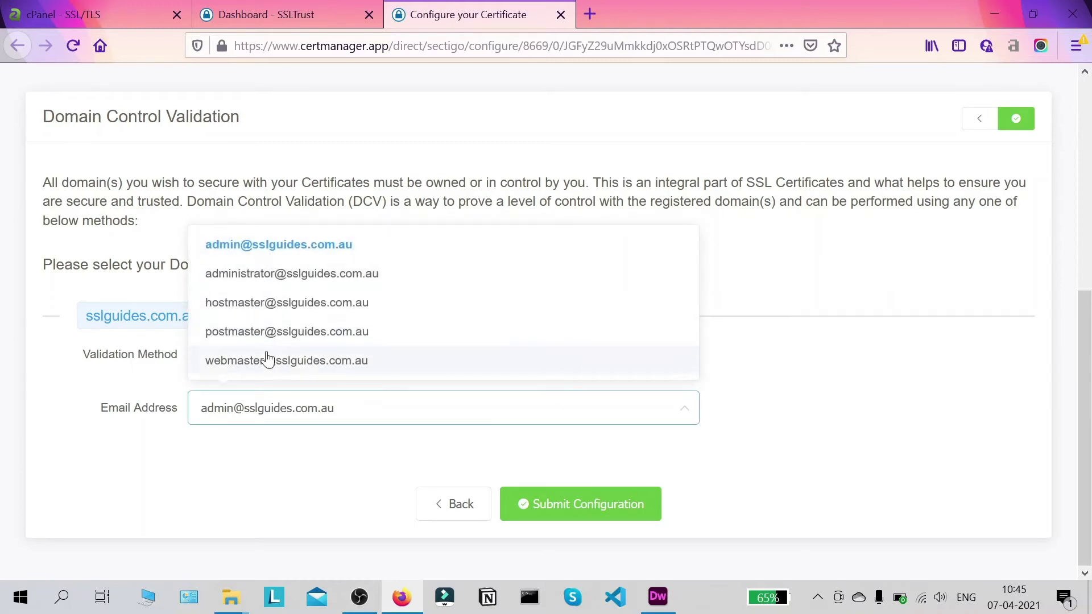
scroll(268, 263, up, 5)
scroll(334, 390, down, 5)
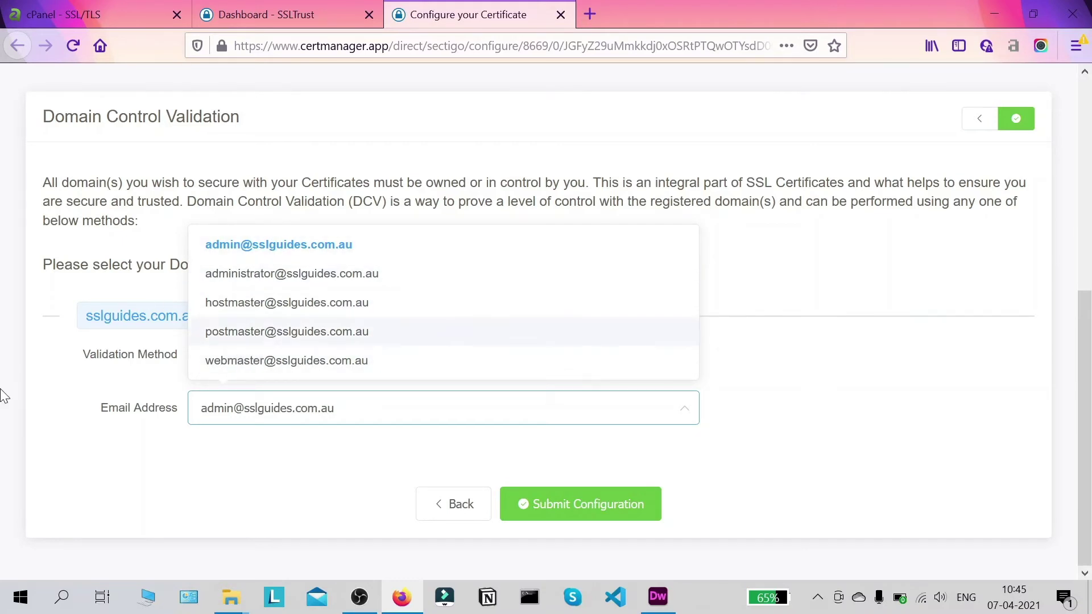
click(15, 376)
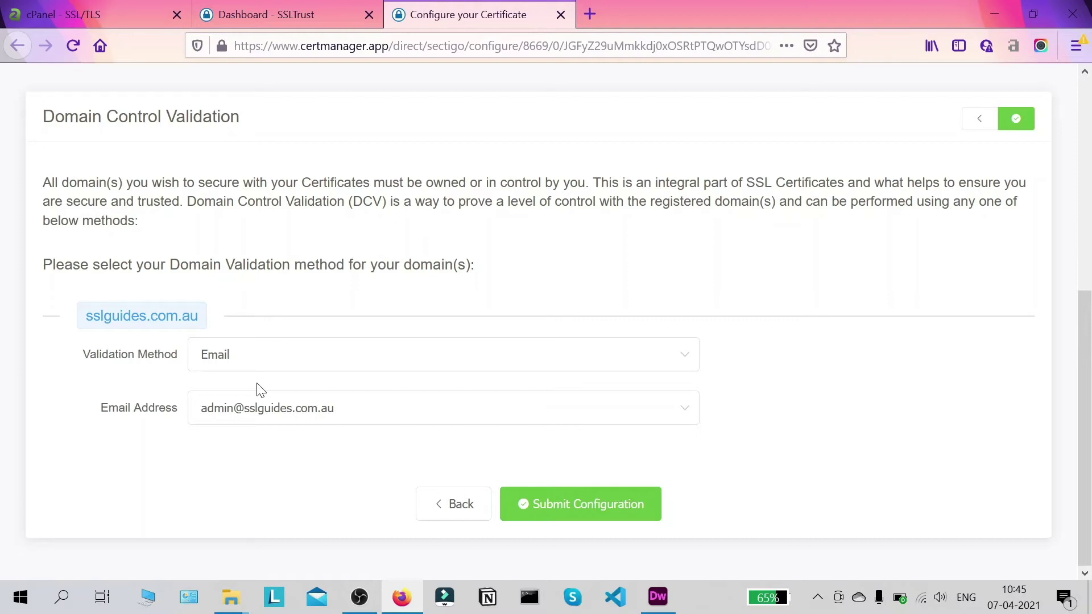
click(333, 363)
- Switch validation to HTTP File and select the .txt file name and its three-line contents
click(307, 436)
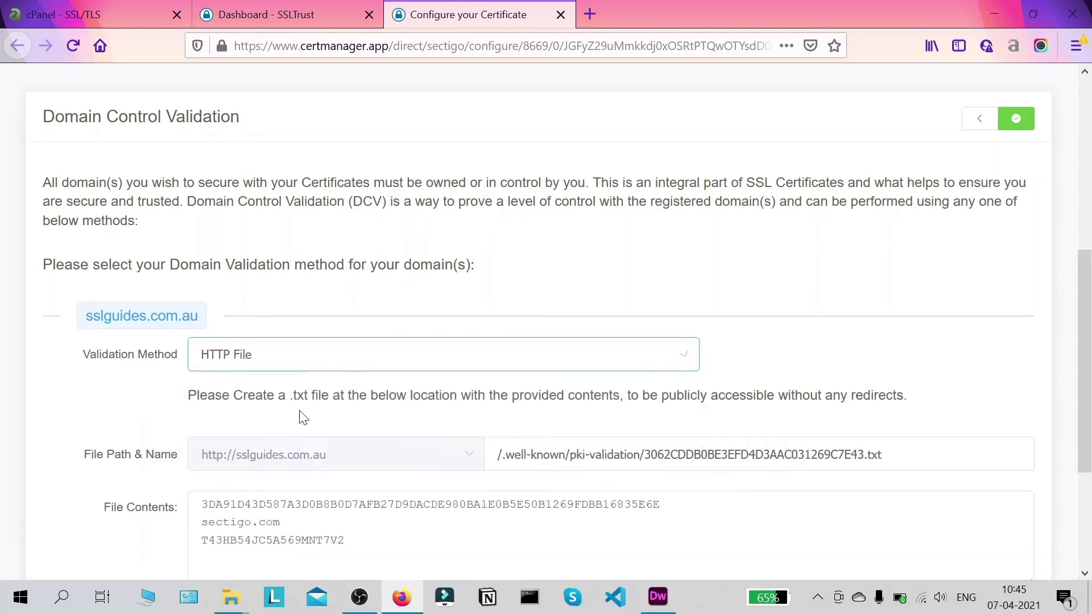
scroll(370, 319, down, 3)
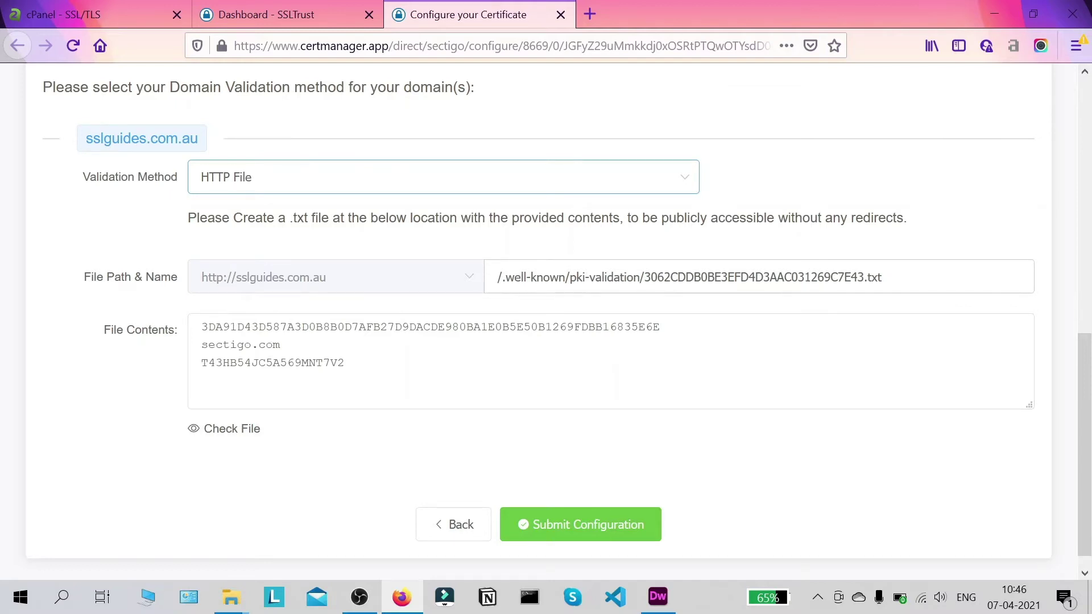
drag(644, 277, 867, 277)
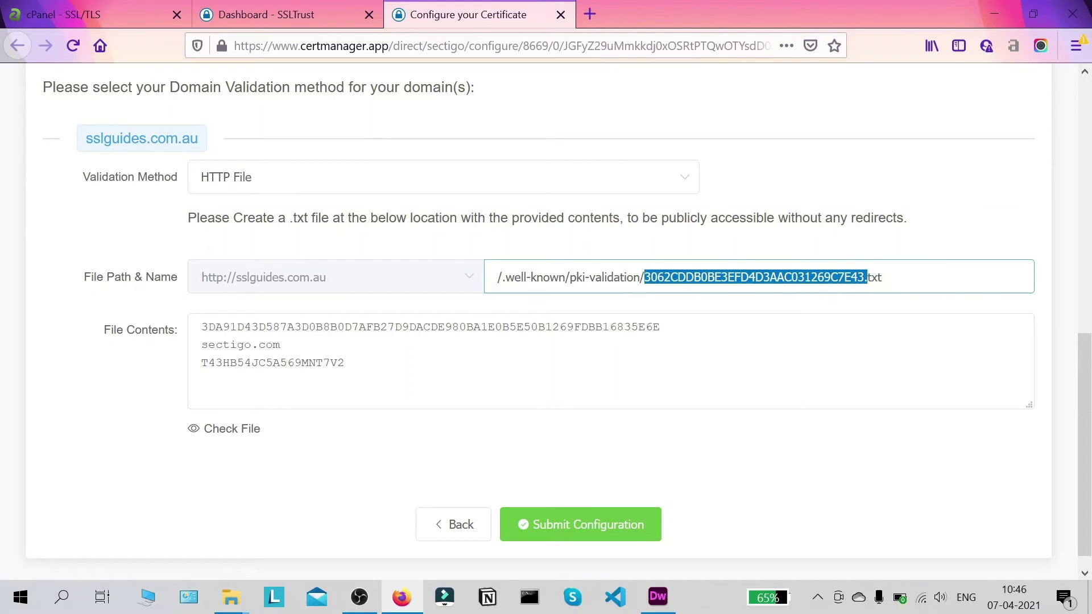
drag(350, 362, 201, 327)
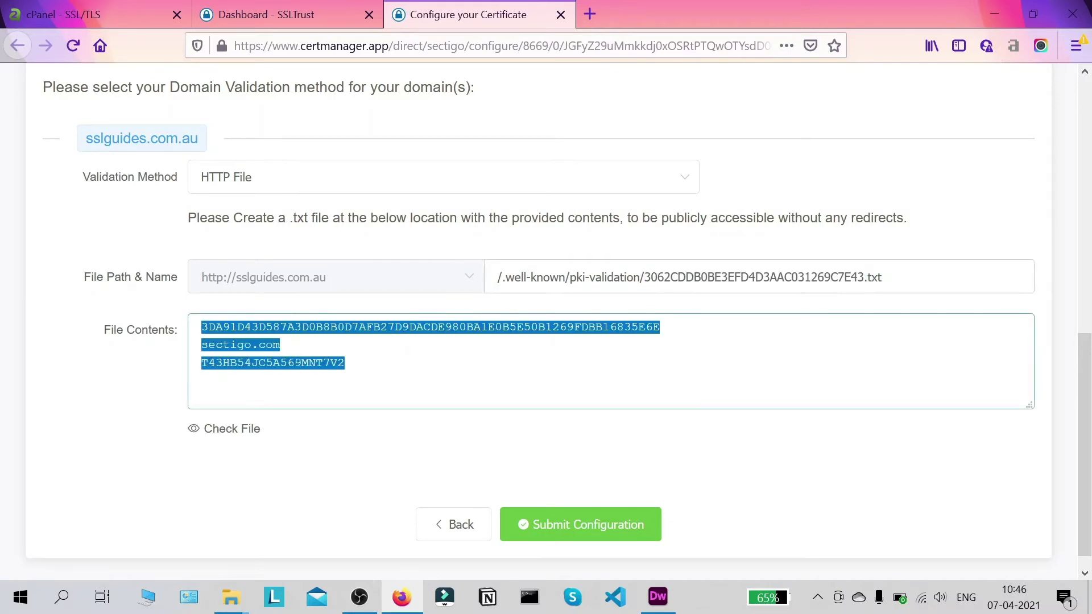
click(984, 205)
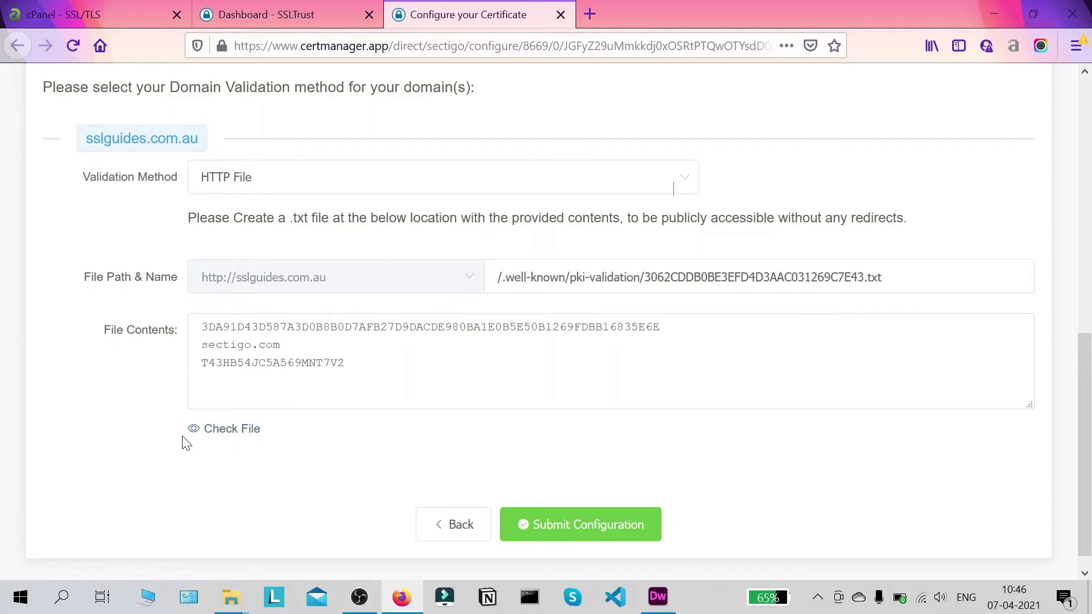
click(452, 192)
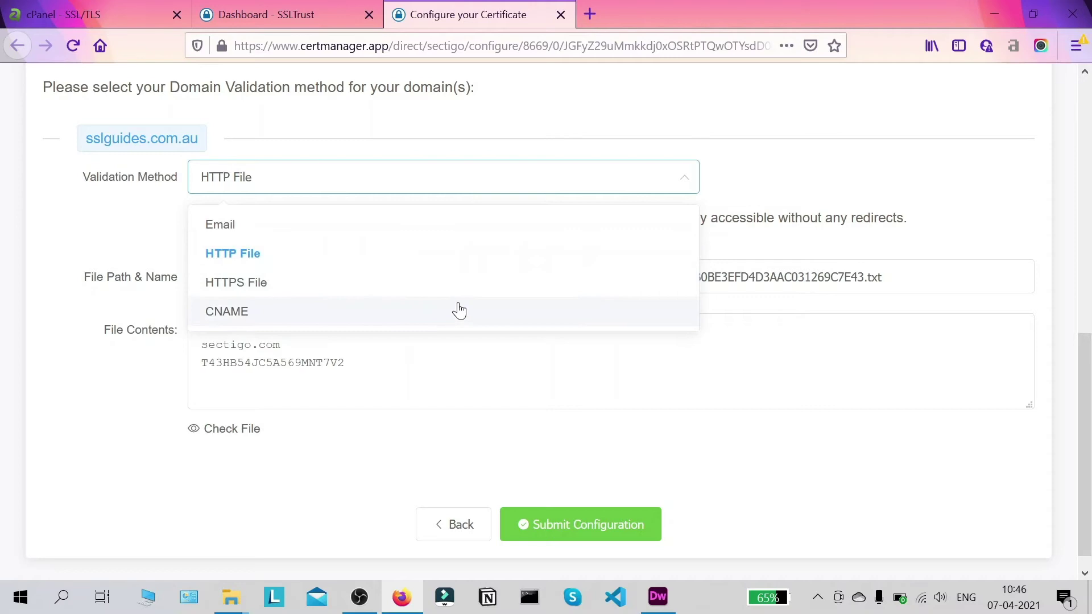
- Switch validation to CNAME and review the record name and sectigo.com target value
click(243, 316)
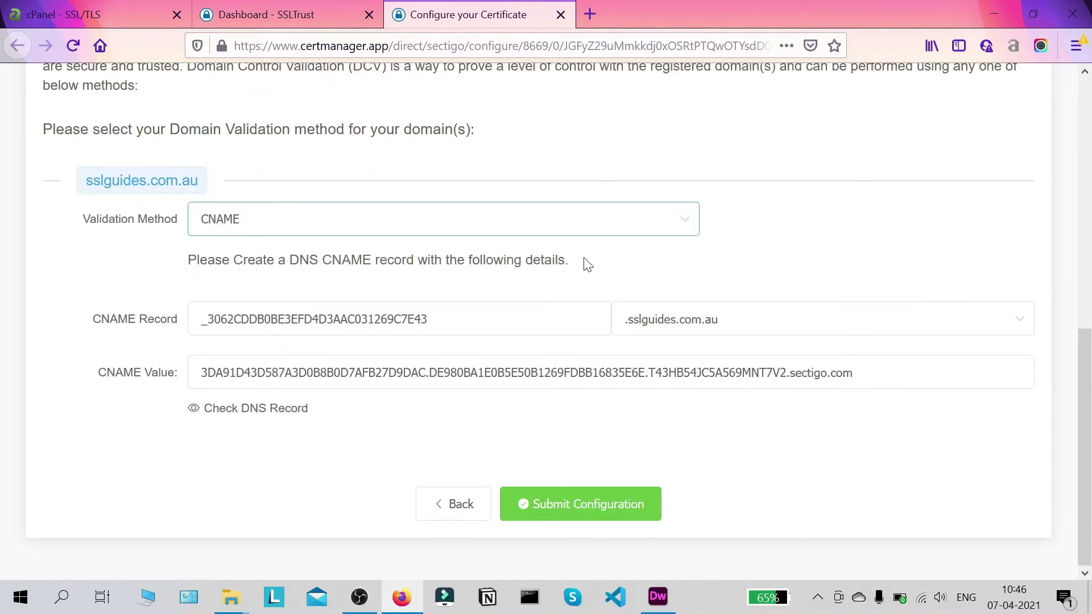
click(751, 481)
scroll(824, 224, up, 2)
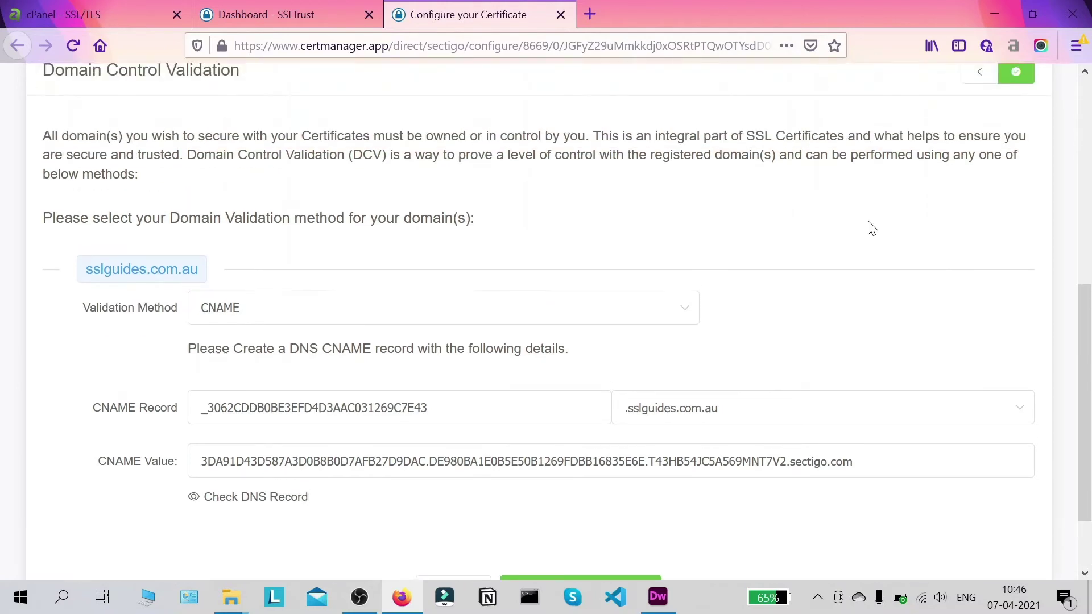
scroll(880, 228, down, 2)
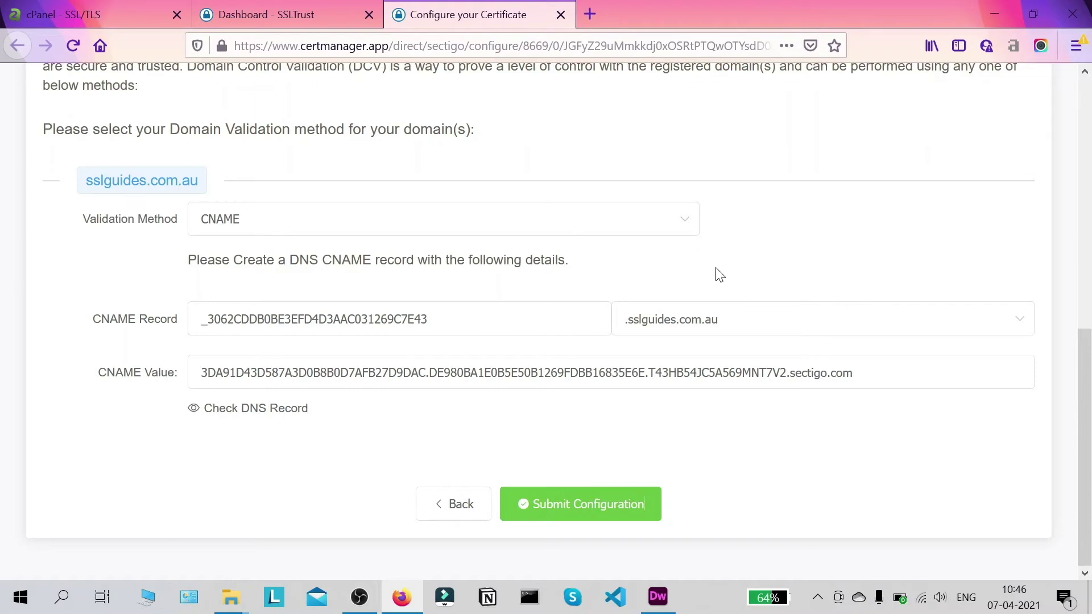
drag(1083, 409, 1089, 276)
scroll(1089, 275, down, 4)
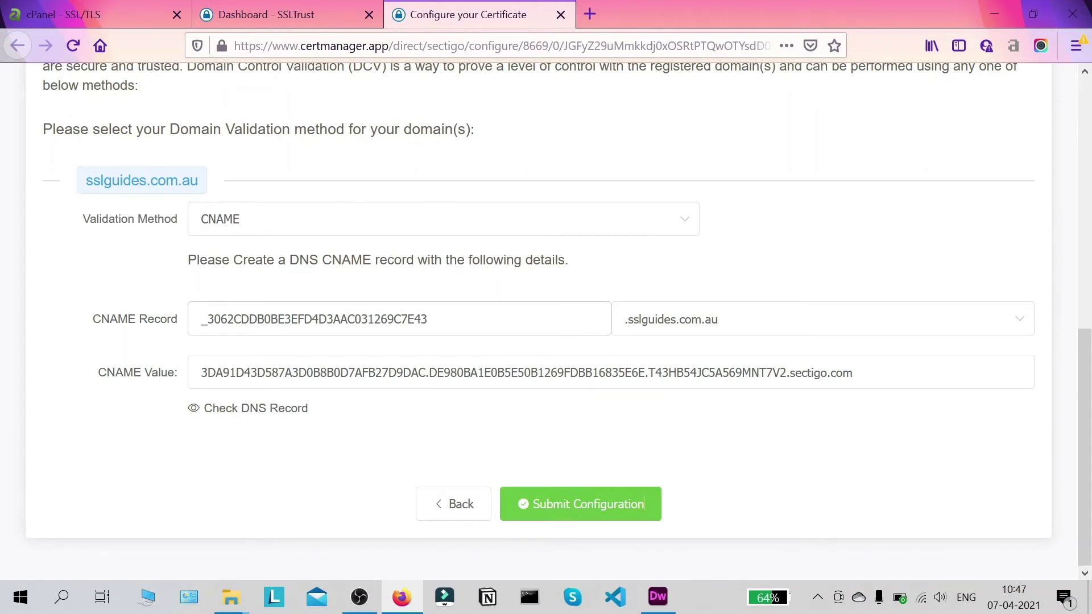
- Go from the cPanel CSR page back to the home page and open the Zone Editor
click(63, 14)
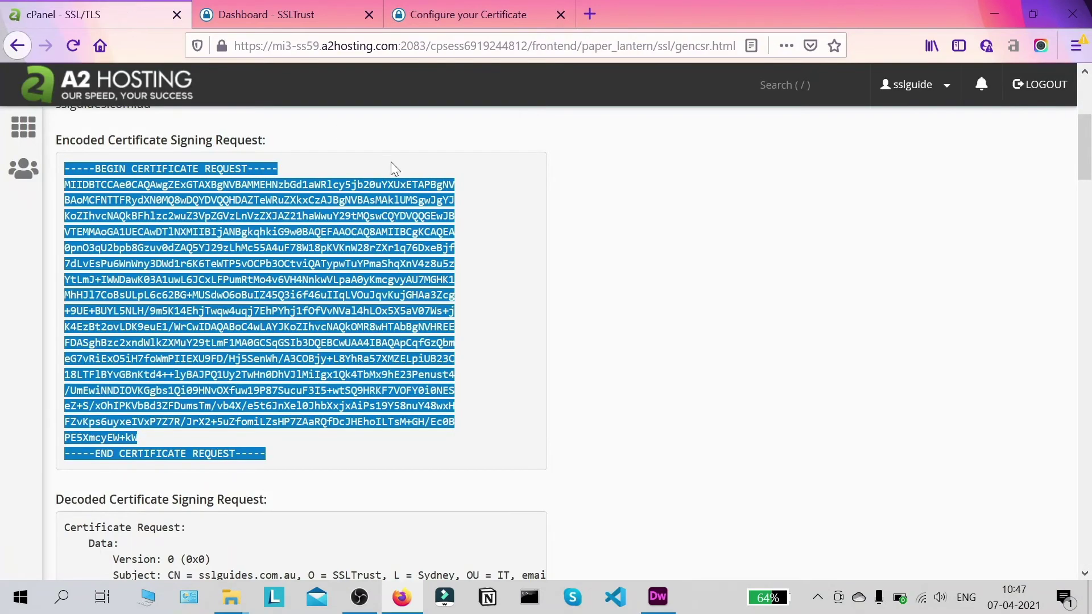
scroll(391, 161, up, 5)
scroll(271, 462, down, 4)
scroll(271, 463, up, 4)
scroll(272, 463, down, 1)
scroll(271, 462, up, 1)
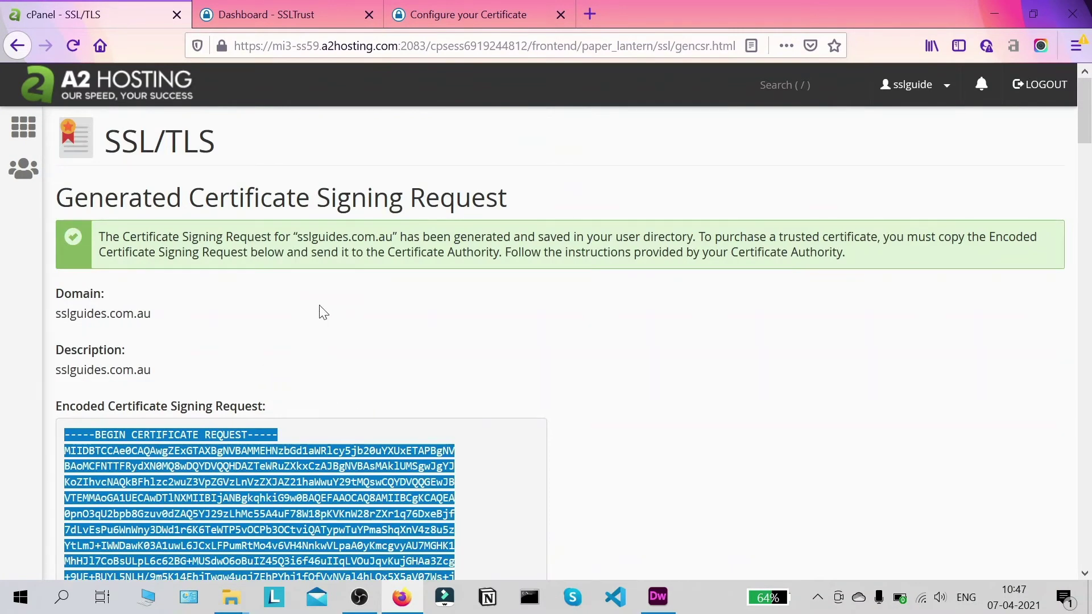
click(157, 105)
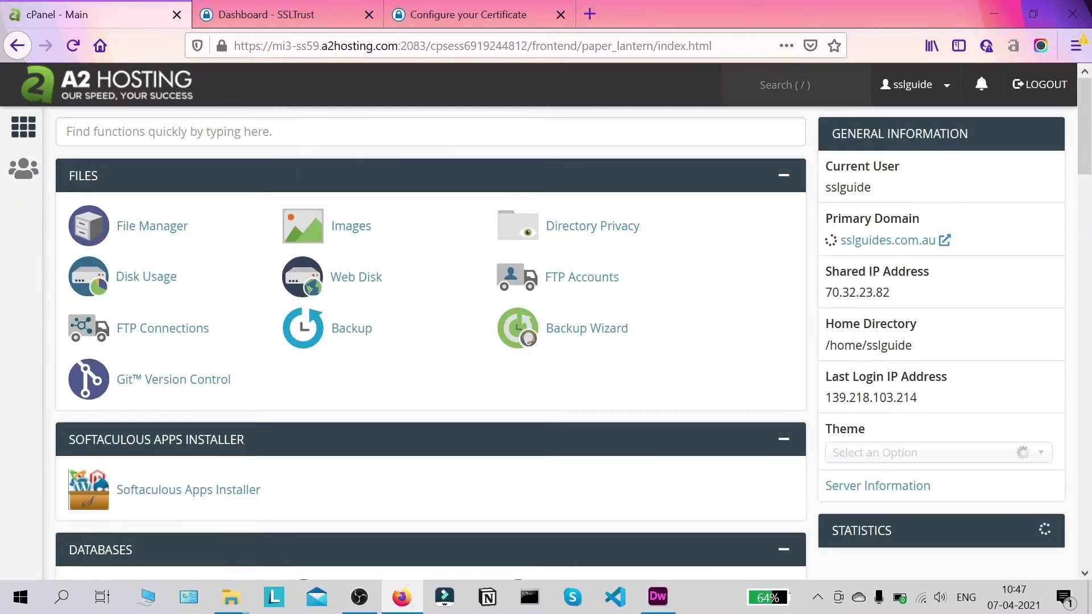
scroll(264, 242, down, 15)
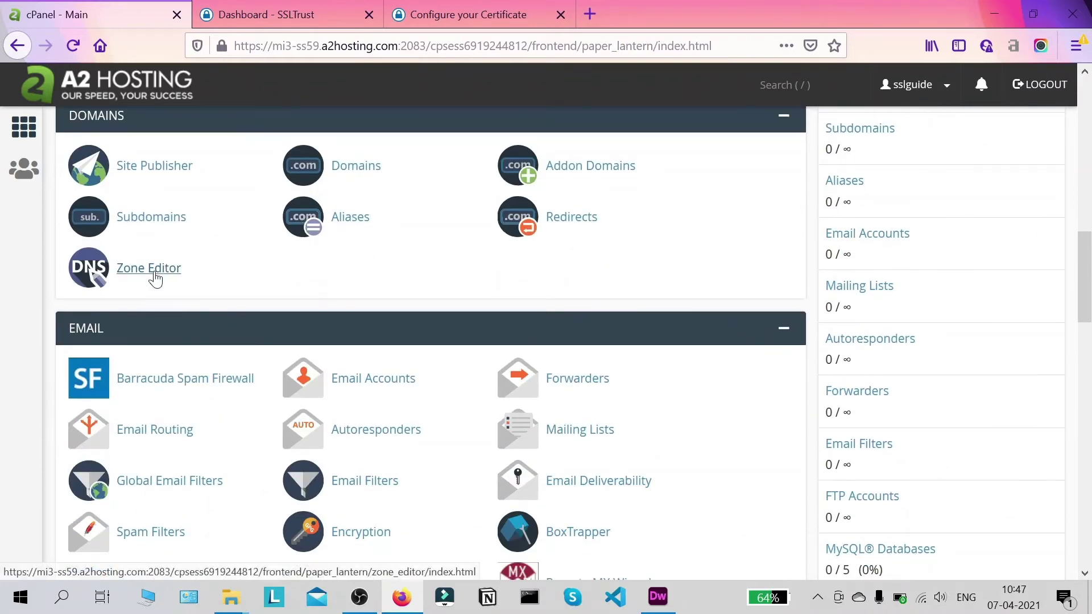
click(143, 274)
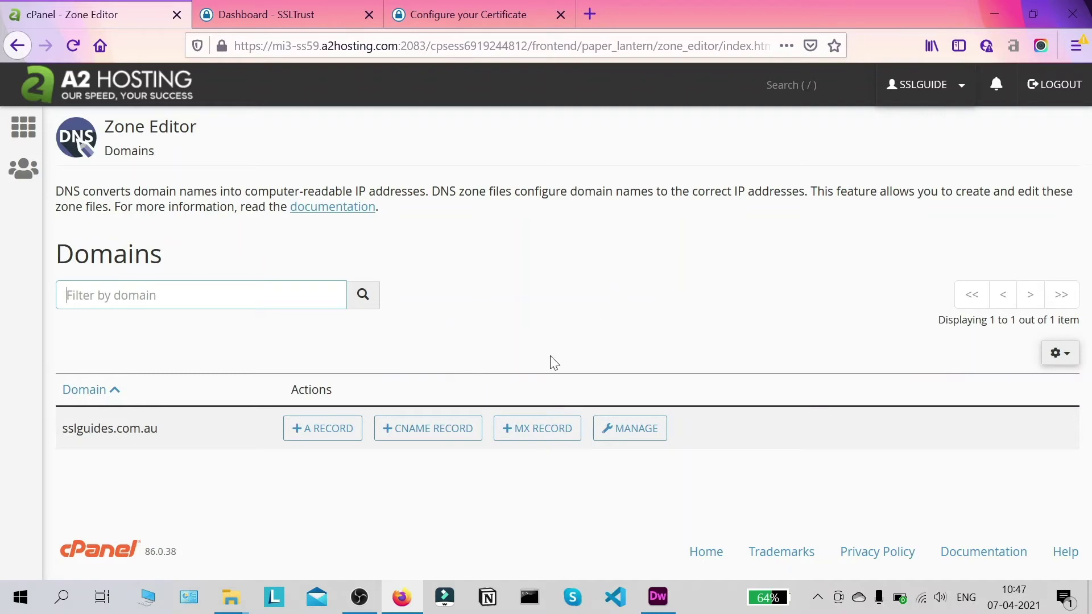
- Start a CNAME record for sslguides.com.au and paste Sectigo's _3062CDDB0BE3EFD4D3AAC031269C7E43 name into Name
click(445, 426)
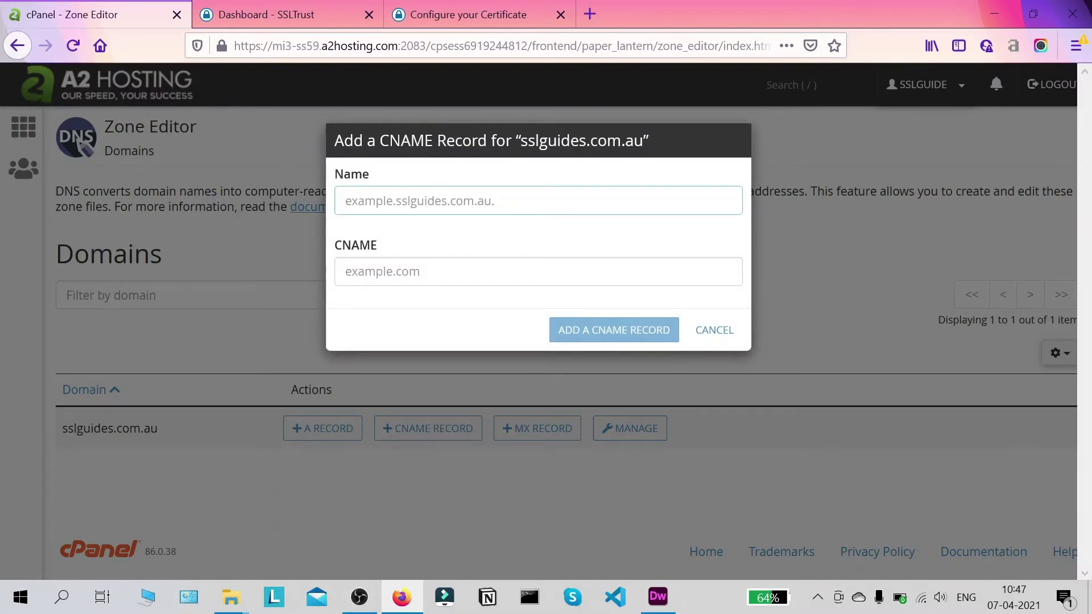
click(476, 12)
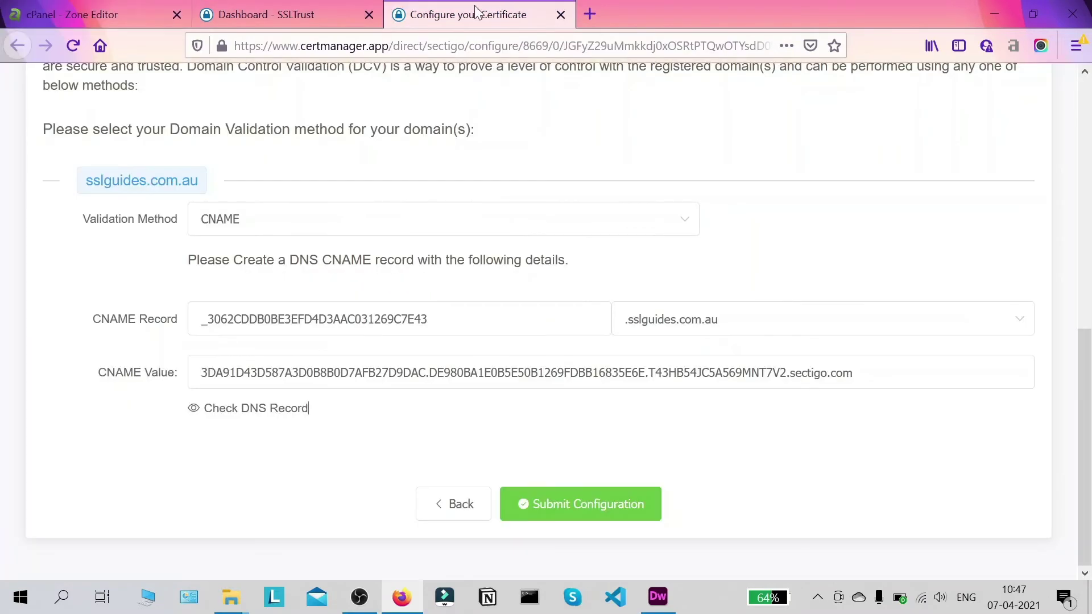
drag(430, 319, 200, 319)
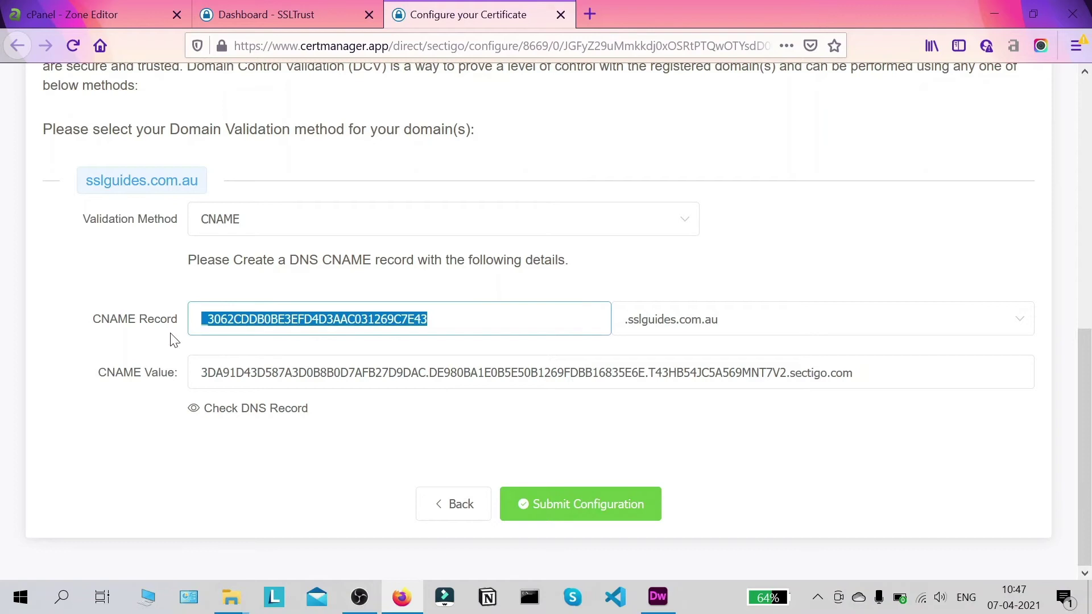
right_click(340, 311)
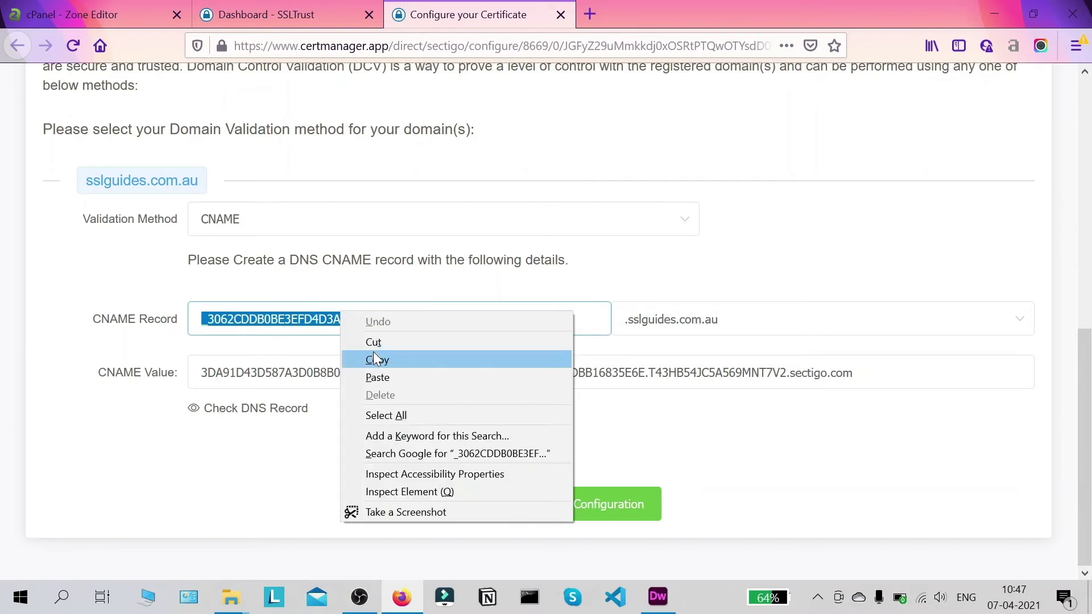
click(374, 352)
click(96, 18)
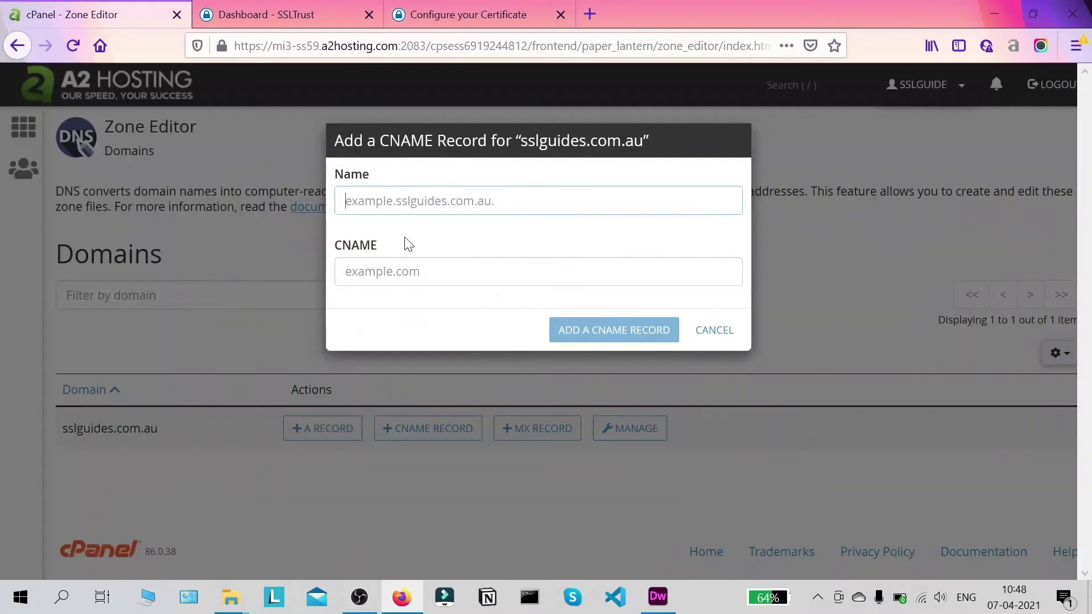
right_click(431, 211)
click(468, 278)
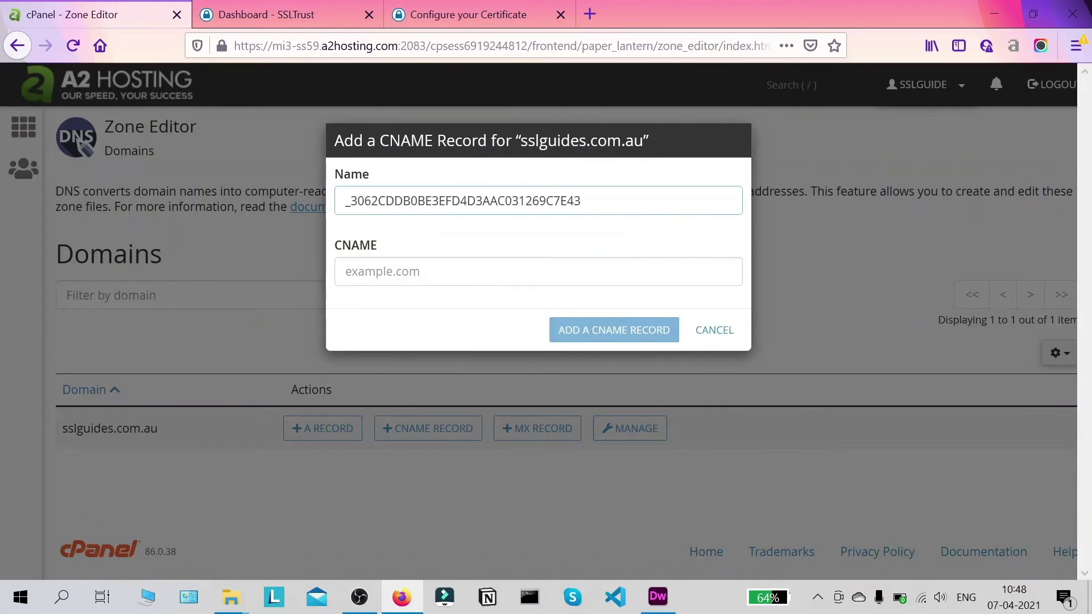
- Paste Sectigo's CNAME value into the record, add it, and reload the Zone Editor
click(461, 11)
drag(852, 373, 201, 372)
right_click(319, 372)
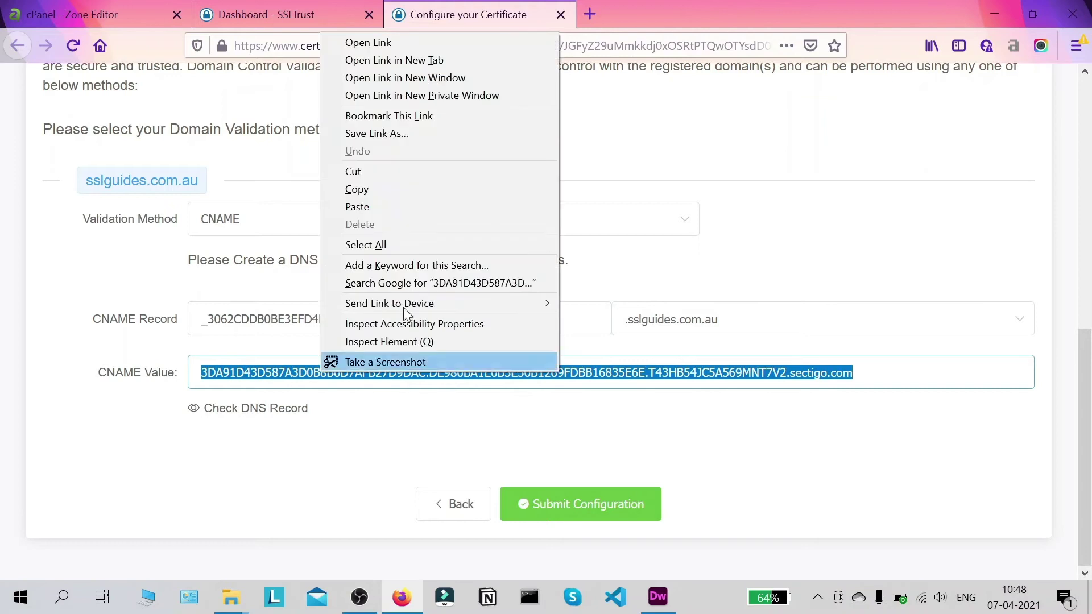
click(418, 193)
click(22, 3)
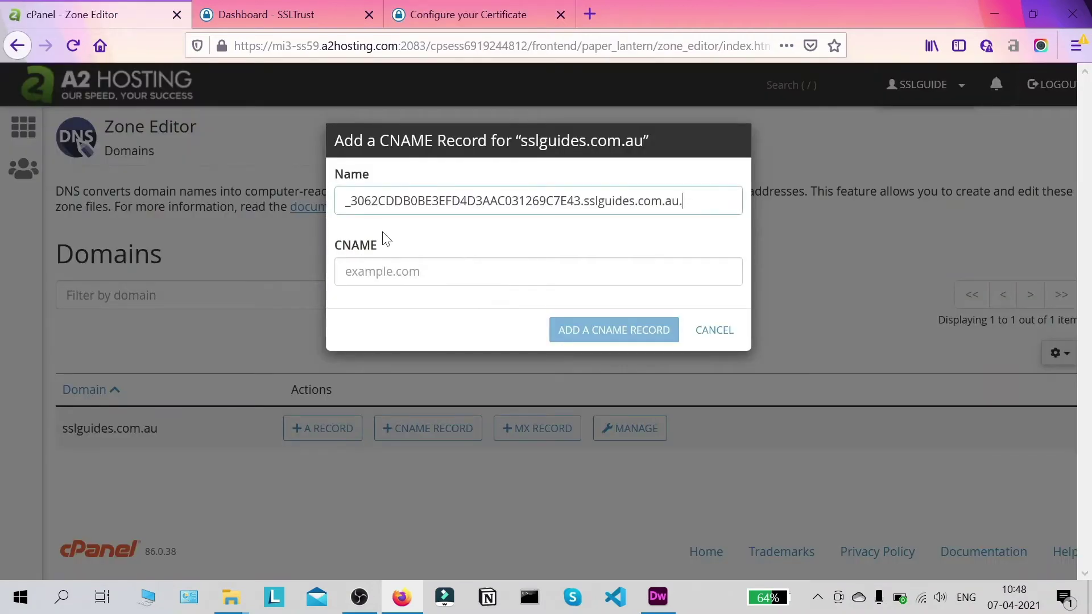
right_click(382, 263)
click(449, 328)
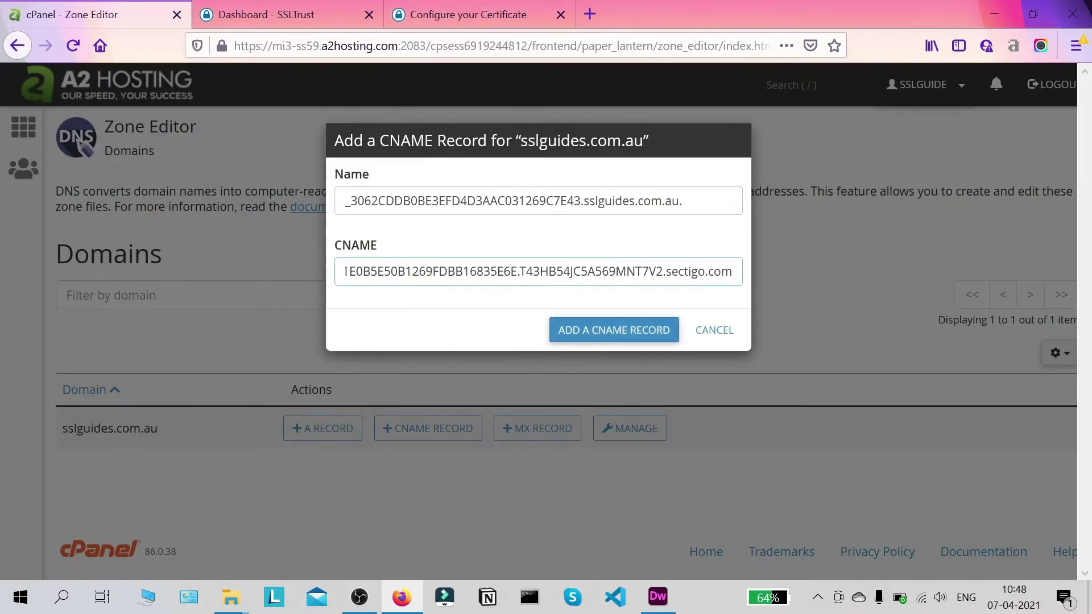
click(630, 335)
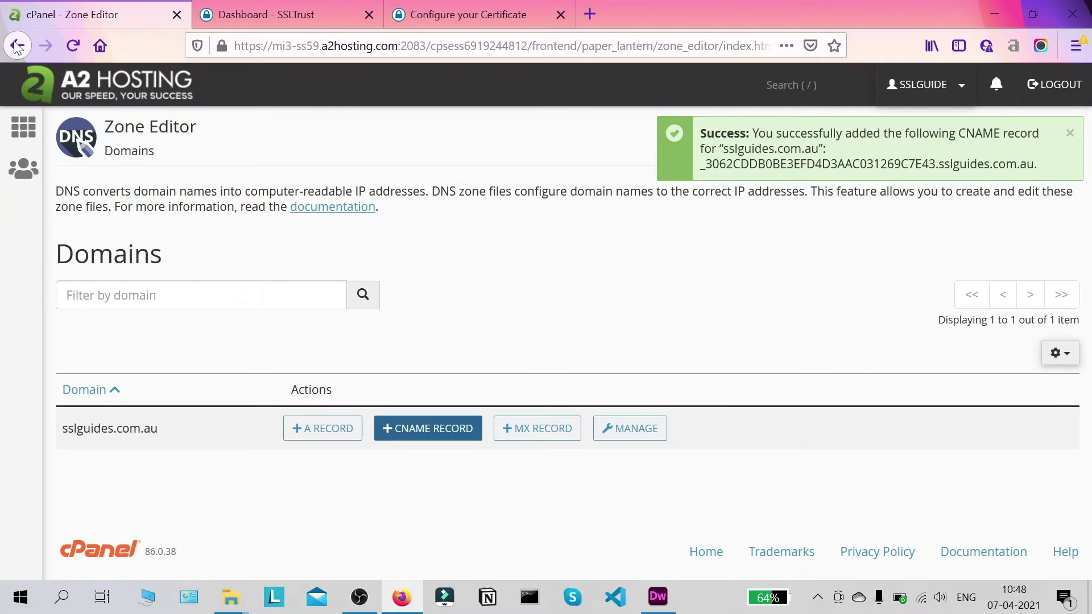
click(72, 45)
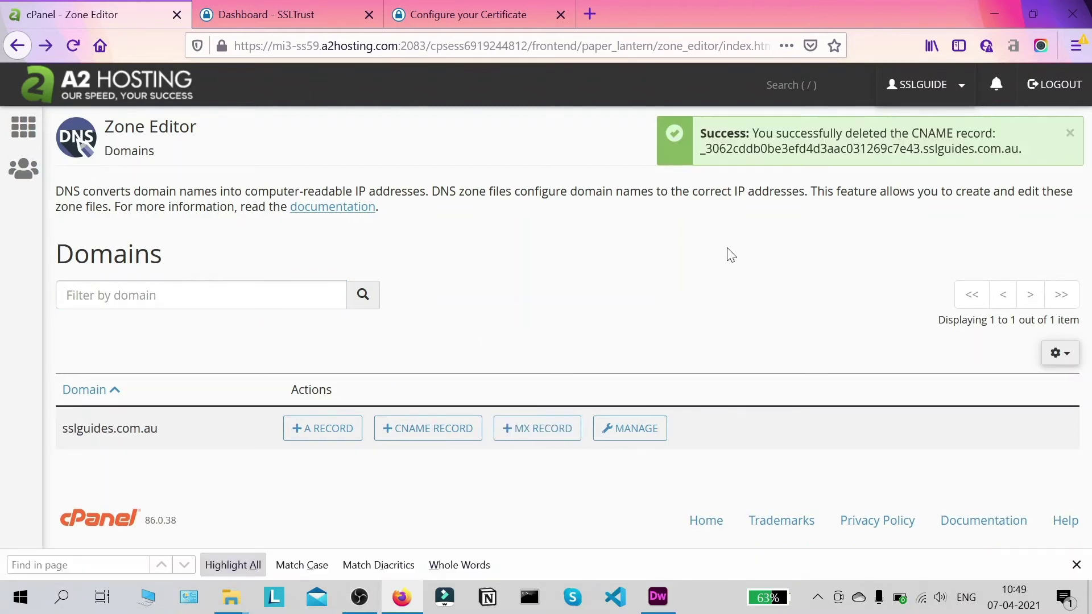
- Manage the sslguides.com.au zone and confirm the _3062cddb… validation CNAME at the list's bottom
click(636, 428)
scroll(577, 251, down, 5)
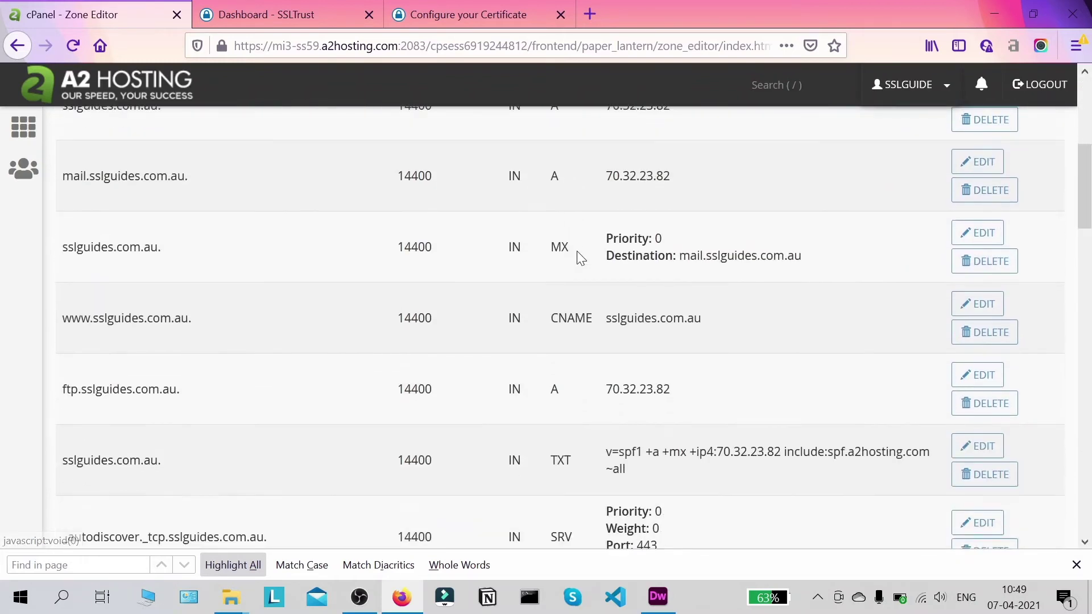
scroll(577, 252, down, 10)
scroll(572, 255, down, 10)
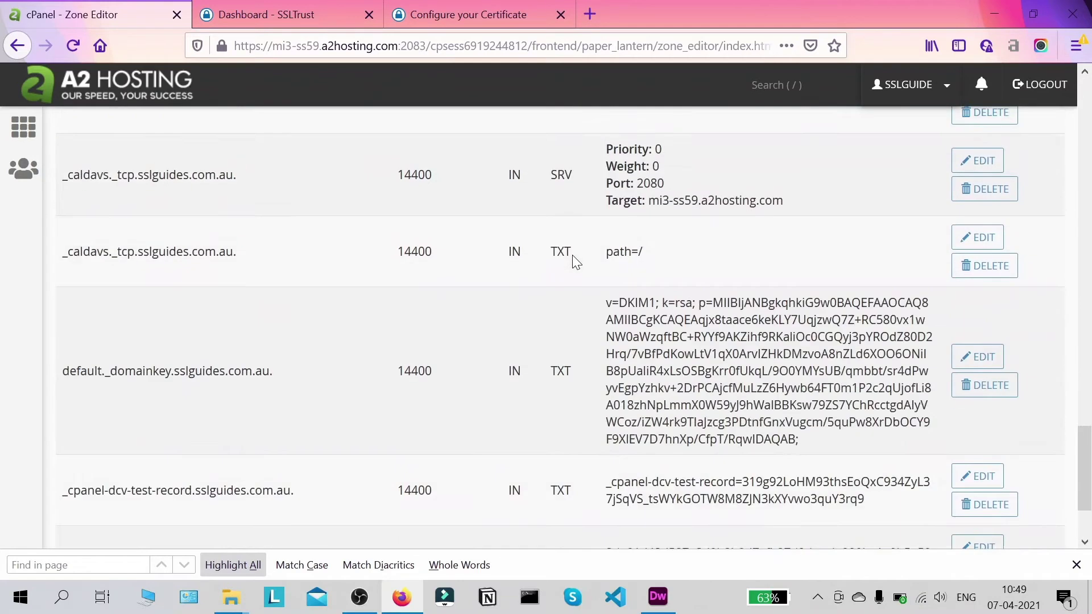
drag(550, 437, 312, 462)
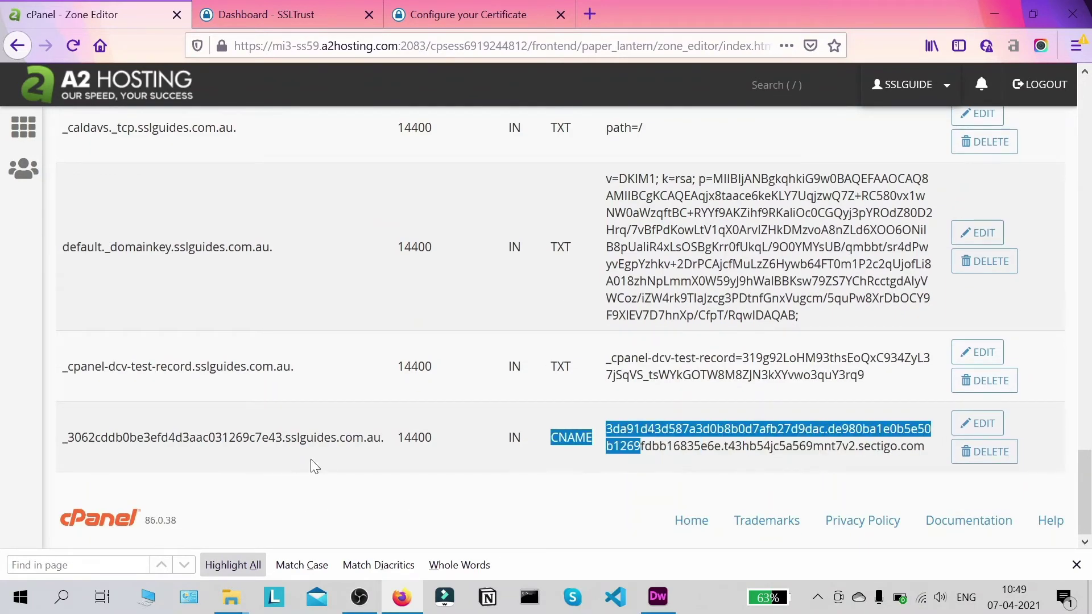
drag(68, 437, 391, 439)
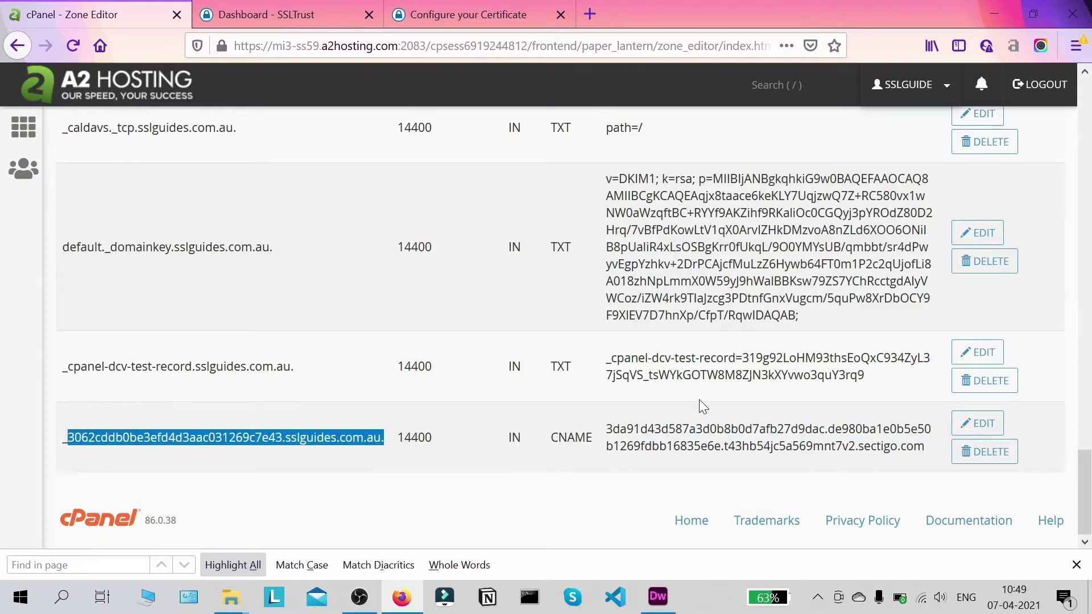
middle_click(662, 479)
scroll(662, 480, up, 15)
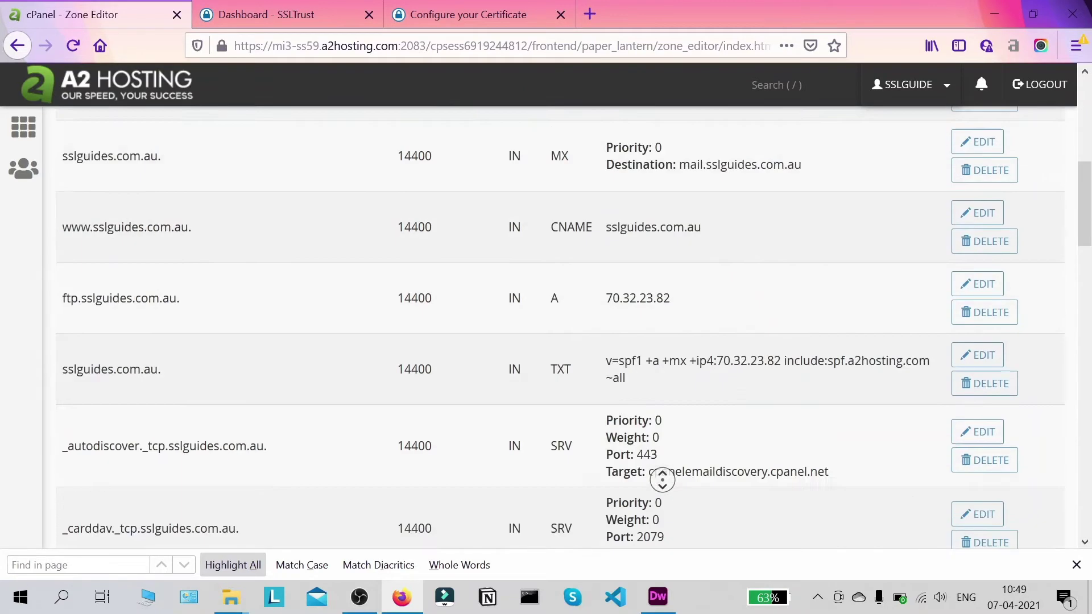
- Run a DNS Checker CNAME lookup for the _3062… sslguides.com.au validation record
click(481, 8)
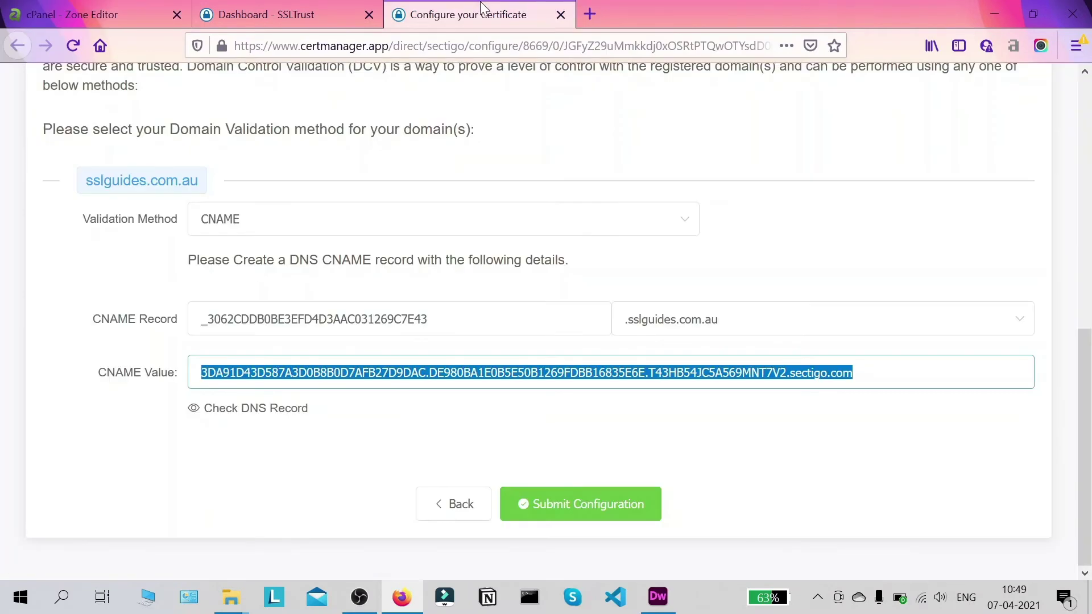
click(360, 449)
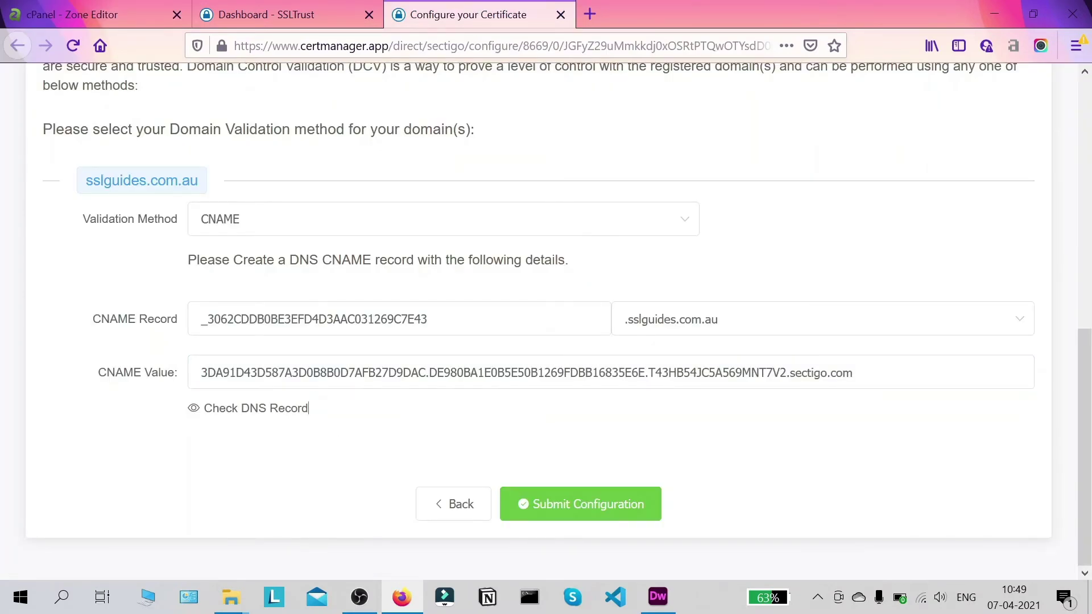
click(252, 409)
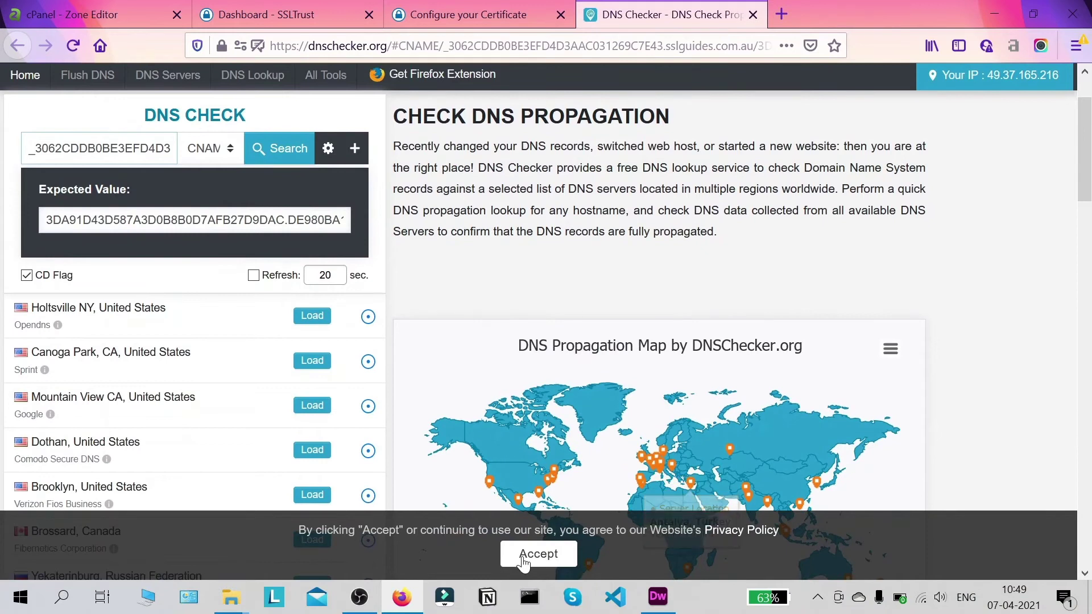
click(538, 553)
click(292, 149)
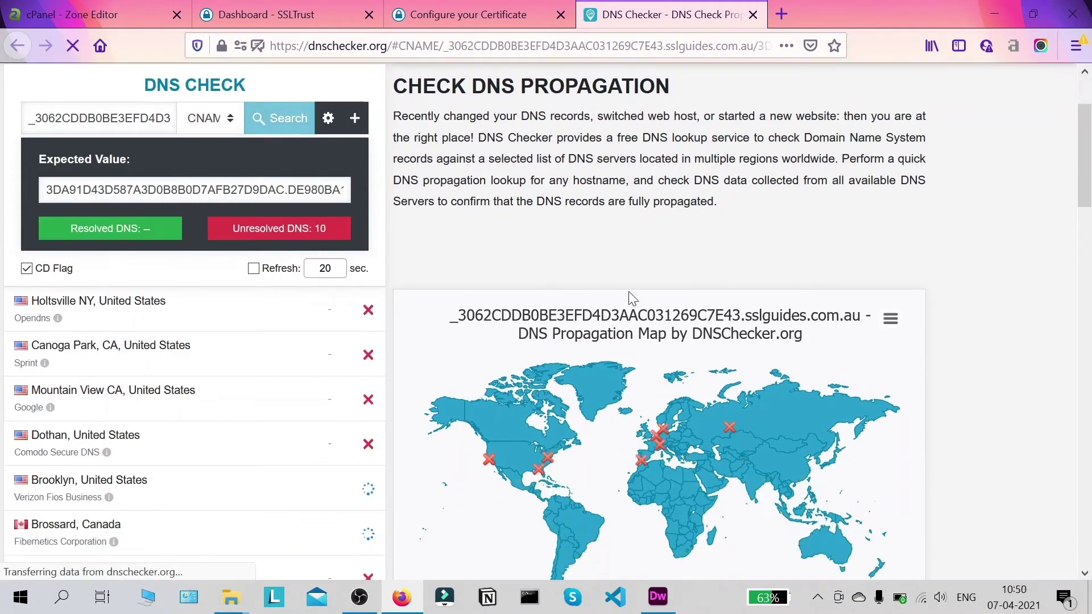
- Review the propagation map showing 31 servers unresolved and enable 20-second auto re-checking
scroll(637, 291, down, 2)
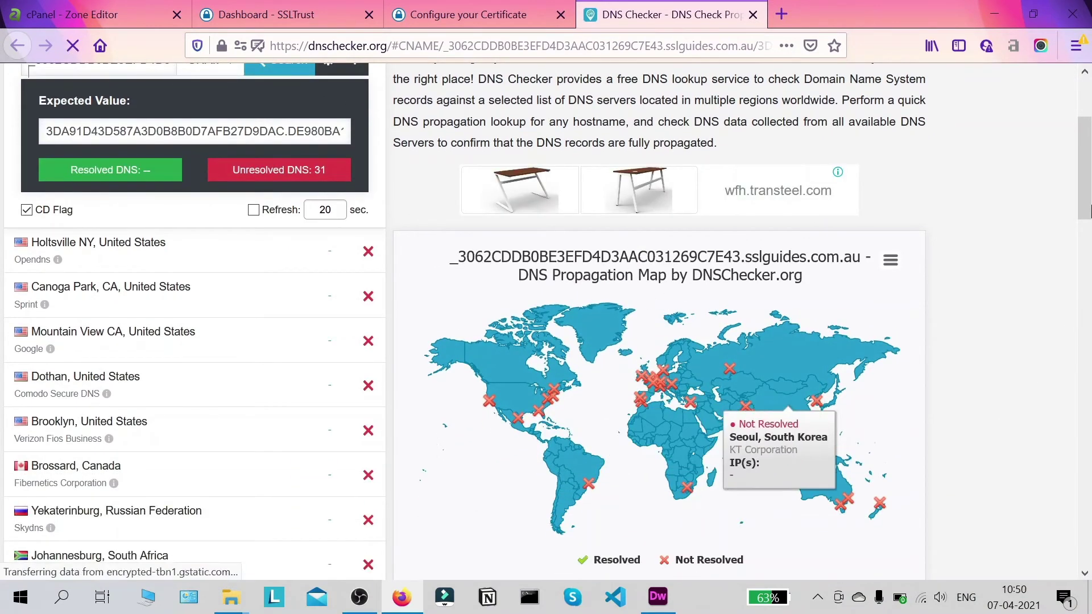
scroll(1088, 202, down, 2)
scroll(1088, 202, up, 2)
scroll(1087, 201, down, 2)
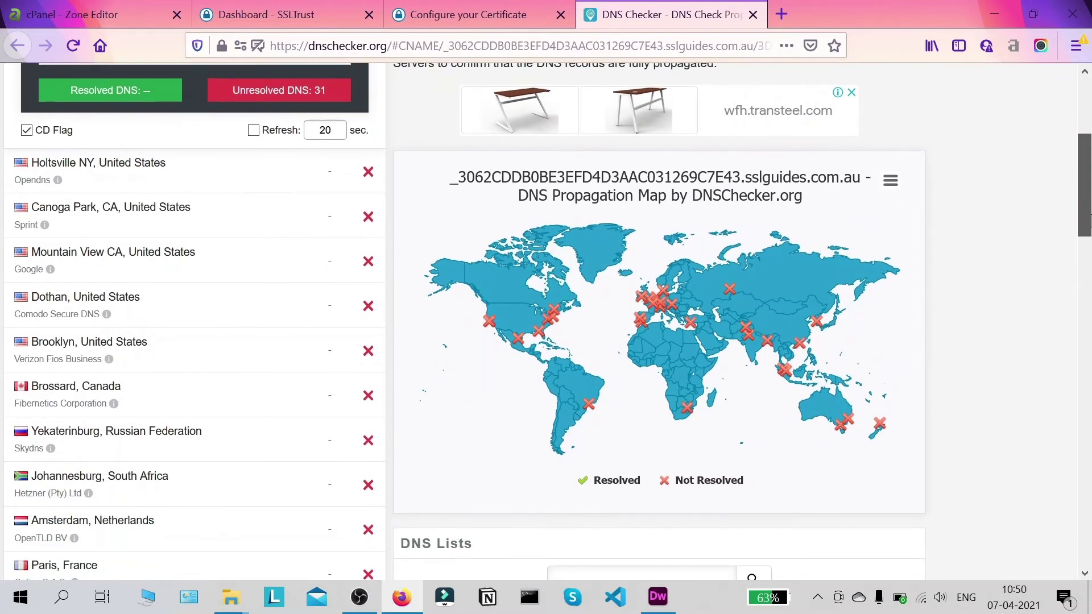
scroll(996, 330, up, 1)
scroll(995, 341, up, 1)
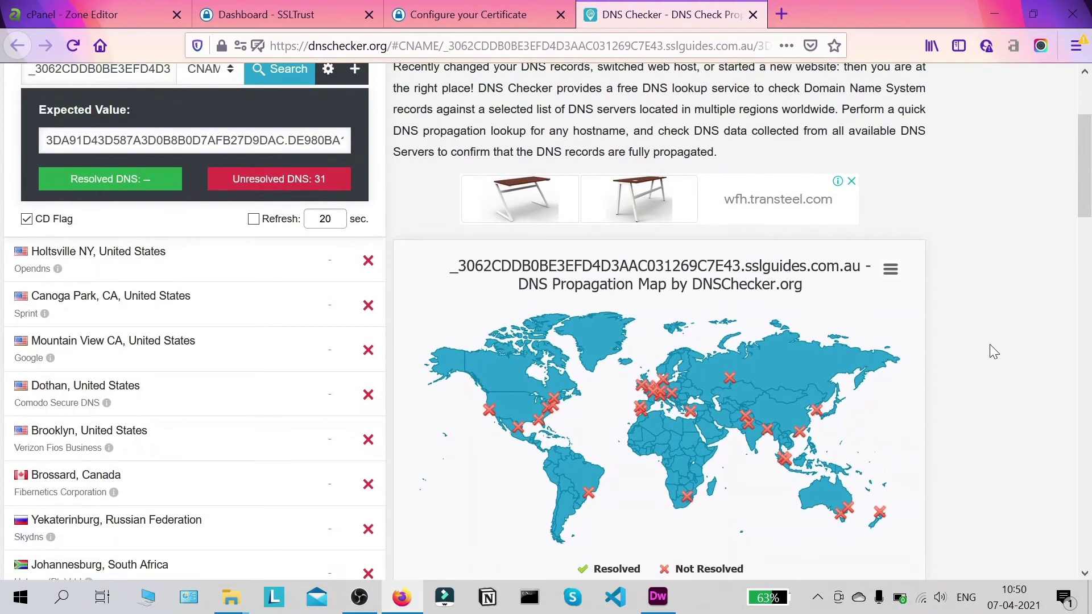
scroll(1033, 286, down, 2)
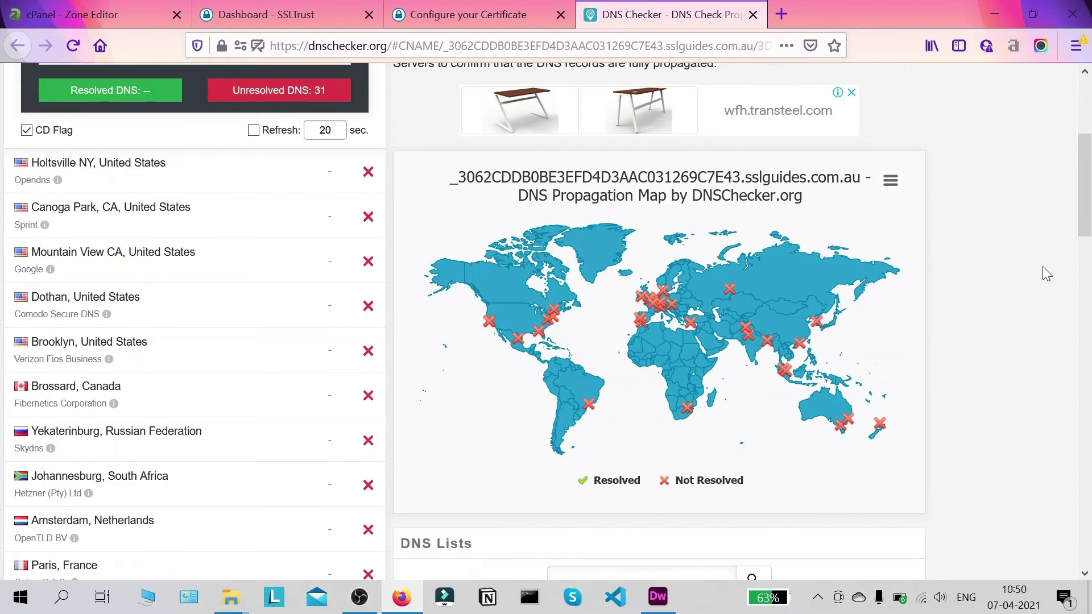
scroll(1088, 194, down, 2)
scroll(1058, 239, up, 2)
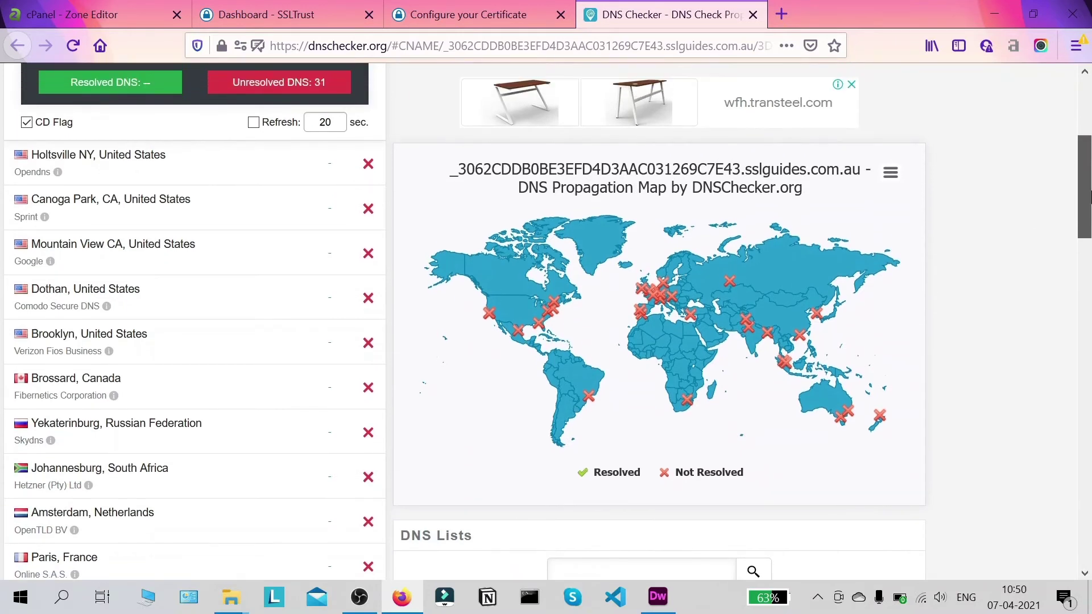
scroll(982, 371, up, 5)
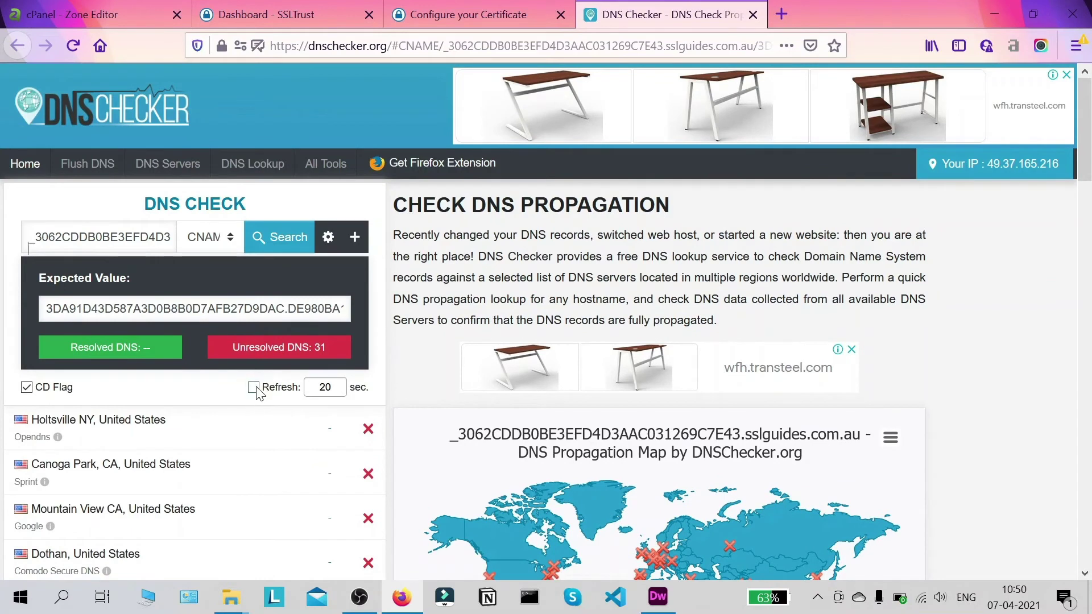
click(254, 388)
drag(1079, 116, 1079, 181)
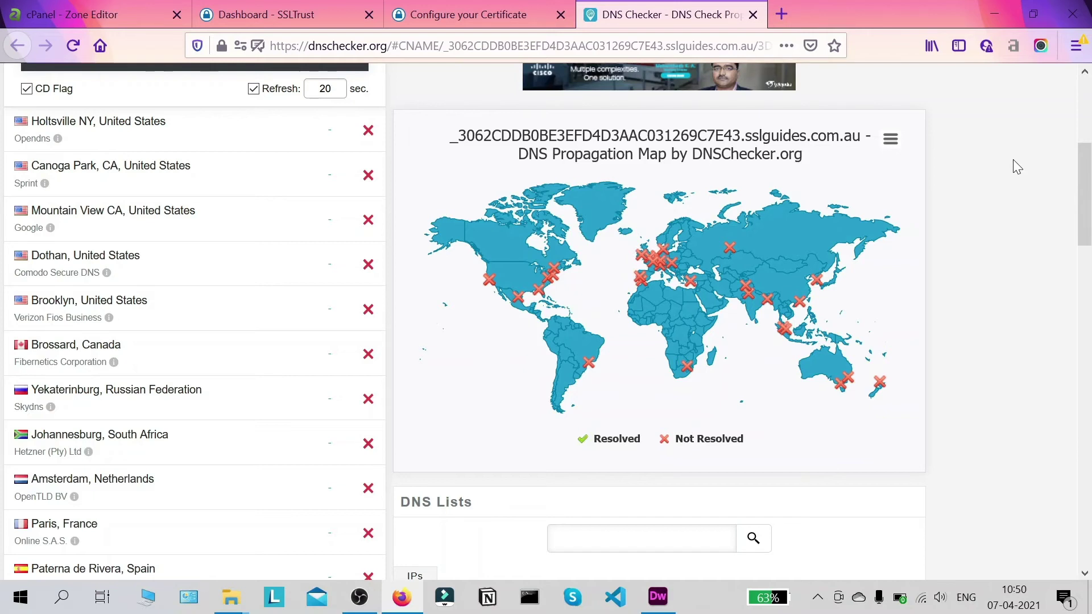
- Submit the CNAME-validated Sectigo configuration and open the awaiting order's Validation Manager
click(466, 14)
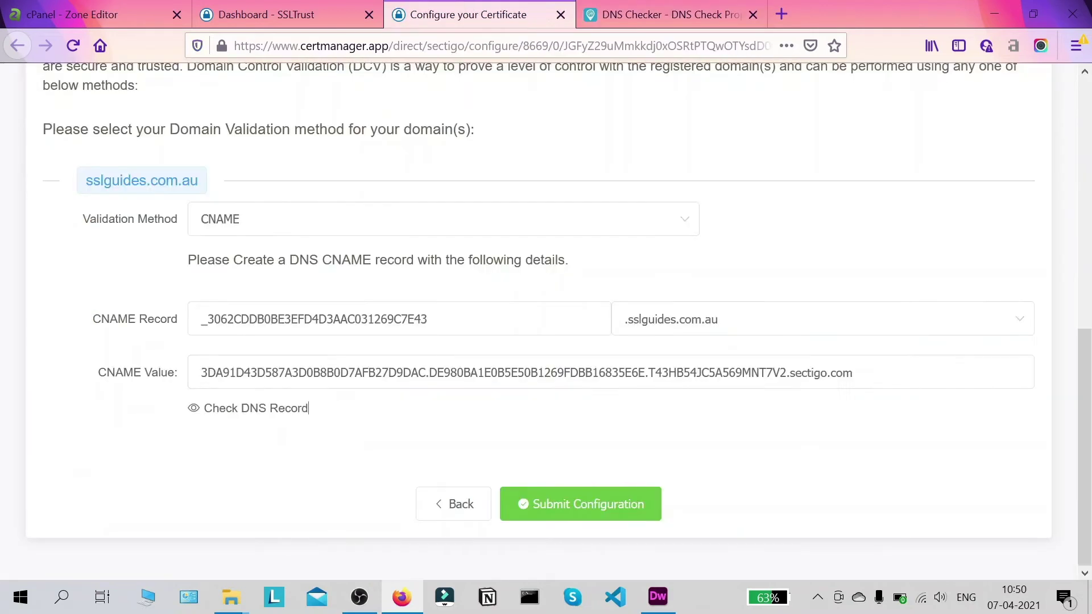
click(600, 503)
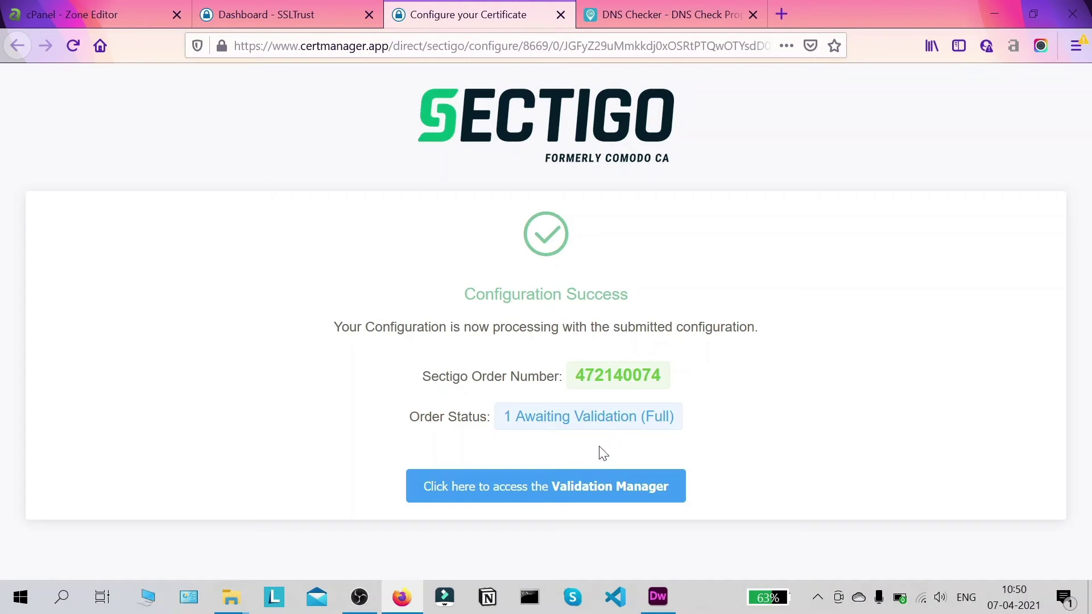
drag(509, 417, 733, 414)
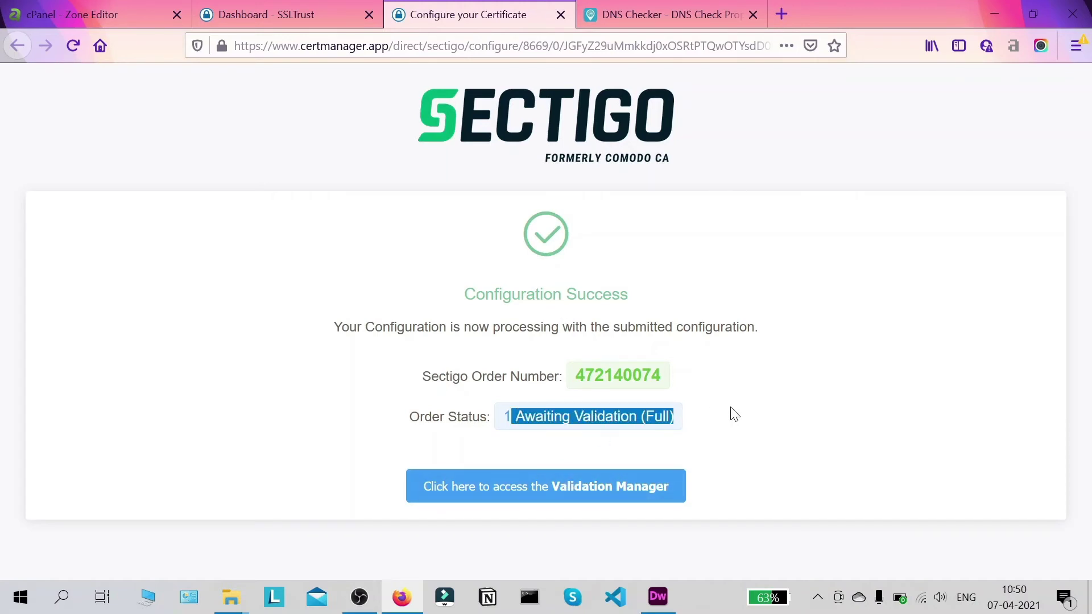
click(761, 412)
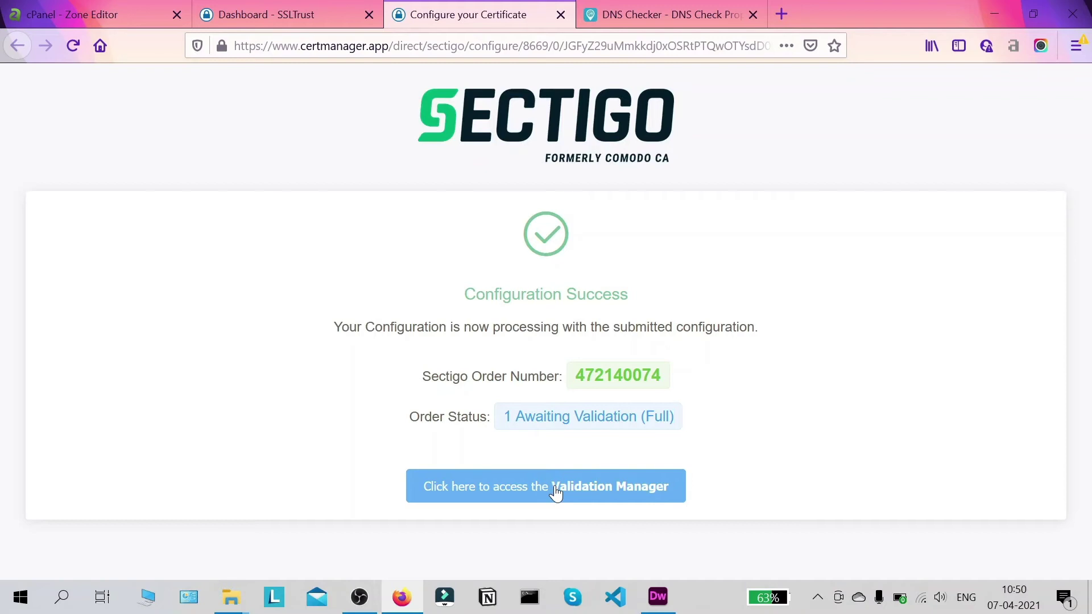
click(584, 500)
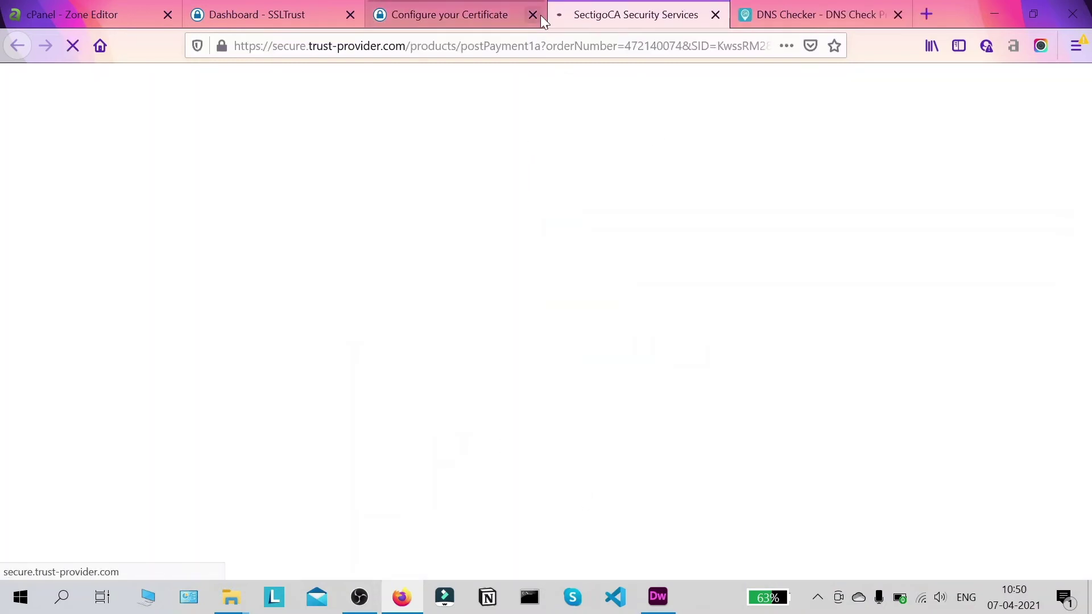
- Choose CNAME CSR Hash under Domain Control Validation and submit it for the sslguides.com.au order
click(538, 15)
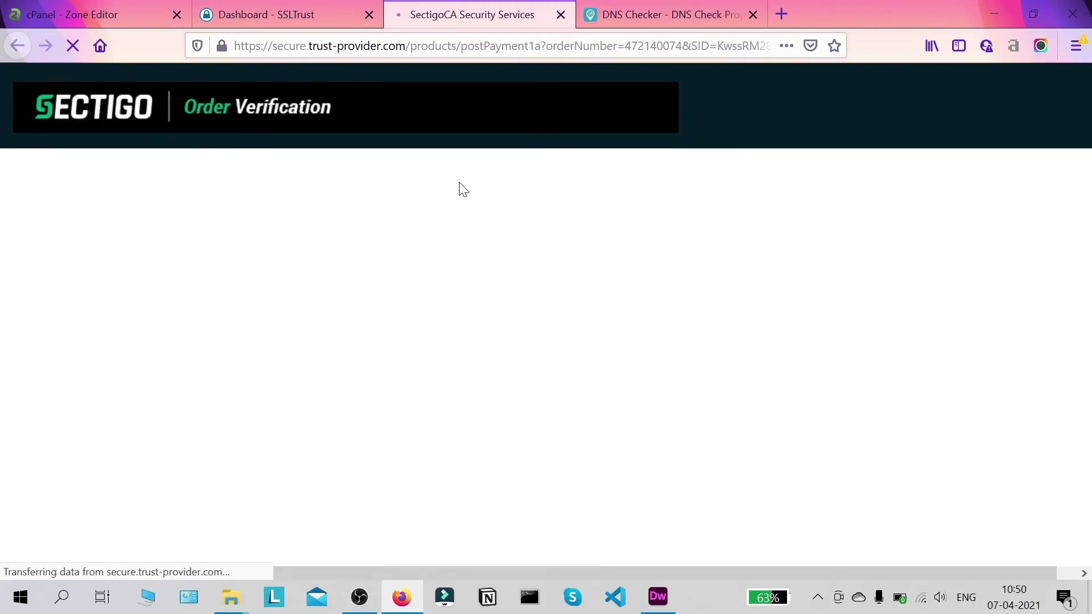
scroll(627, 159, down, 7)
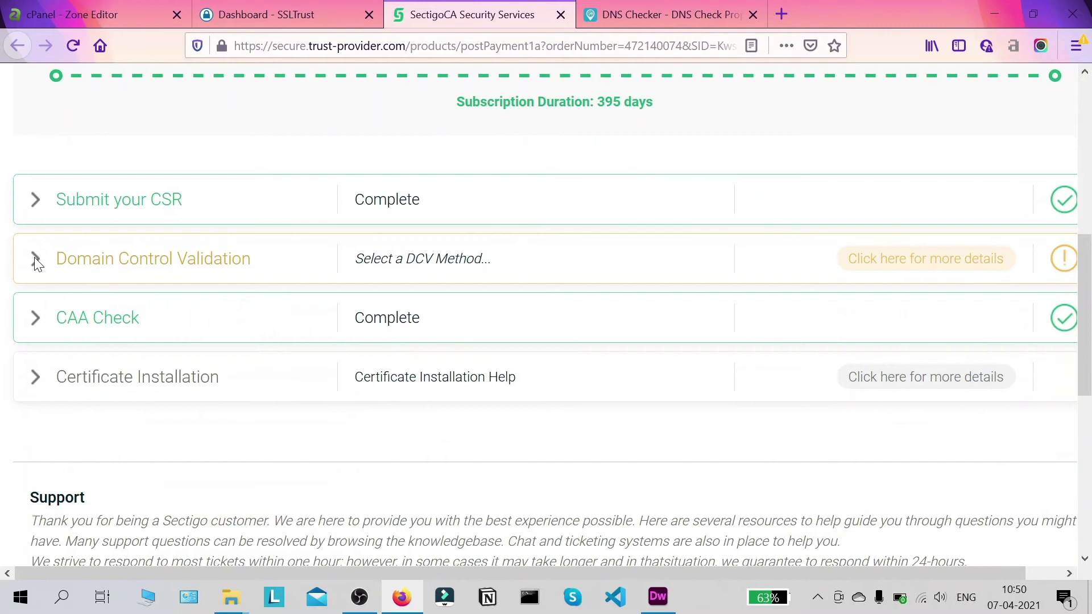
click(36, 263)
scroll(273, 273, down, 10)
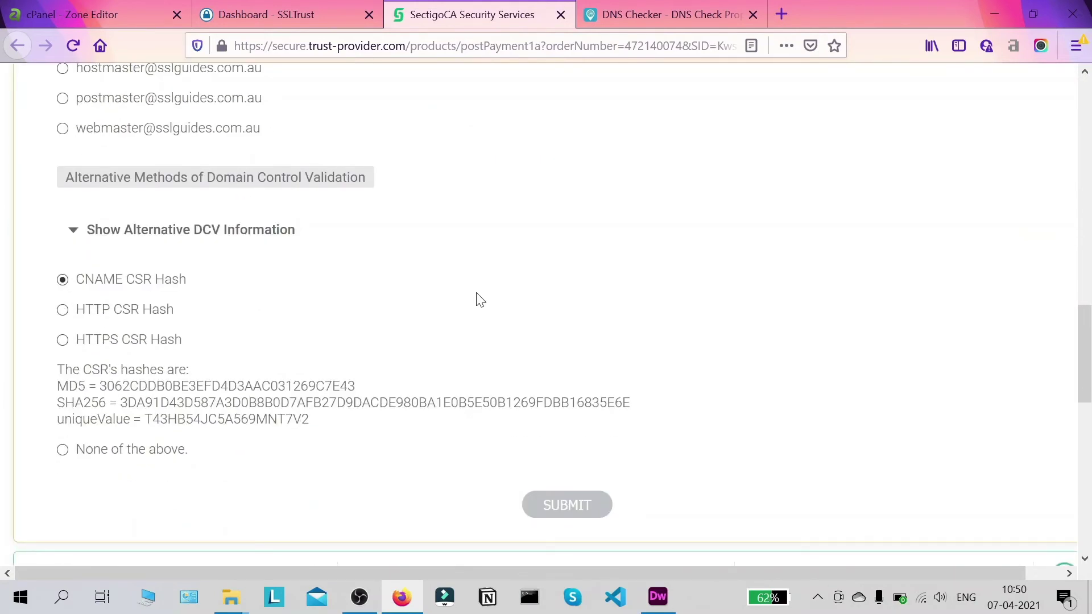
drag(1089, 360, 1090, 367)
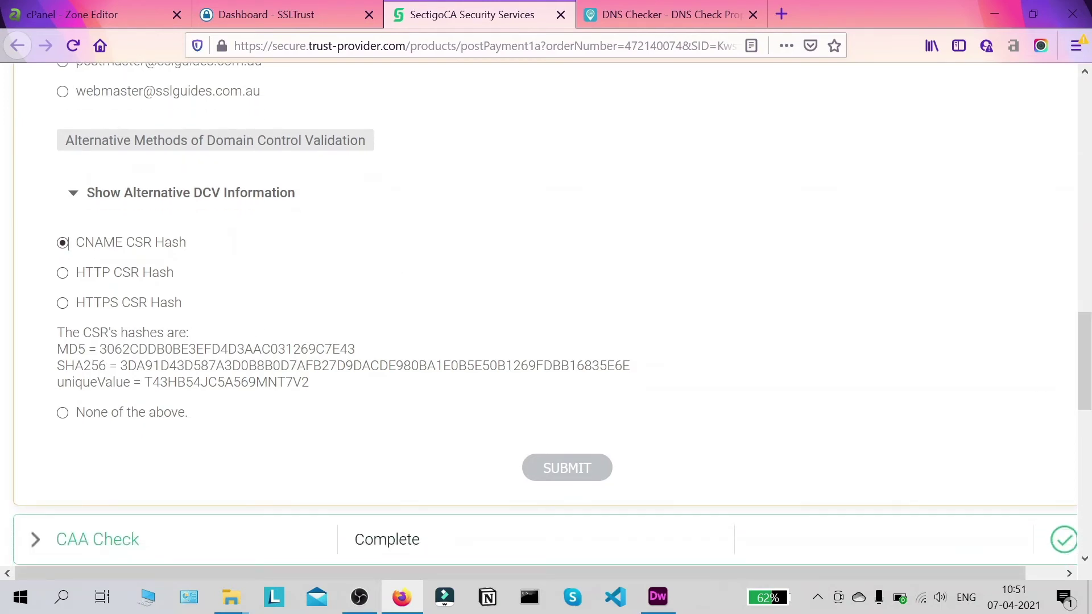
scroll(67, 264, up, 5)
scroll(64, 188, down, 3)
scroll(81, 229, down, 3)
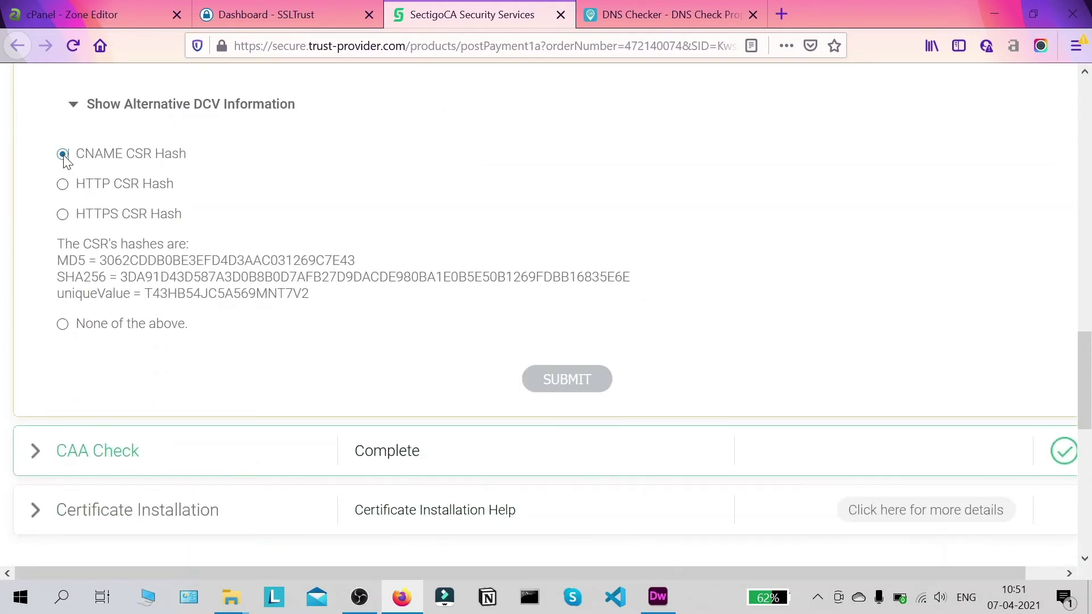
click(567, 379)
scroll(606, 356, down, 4)
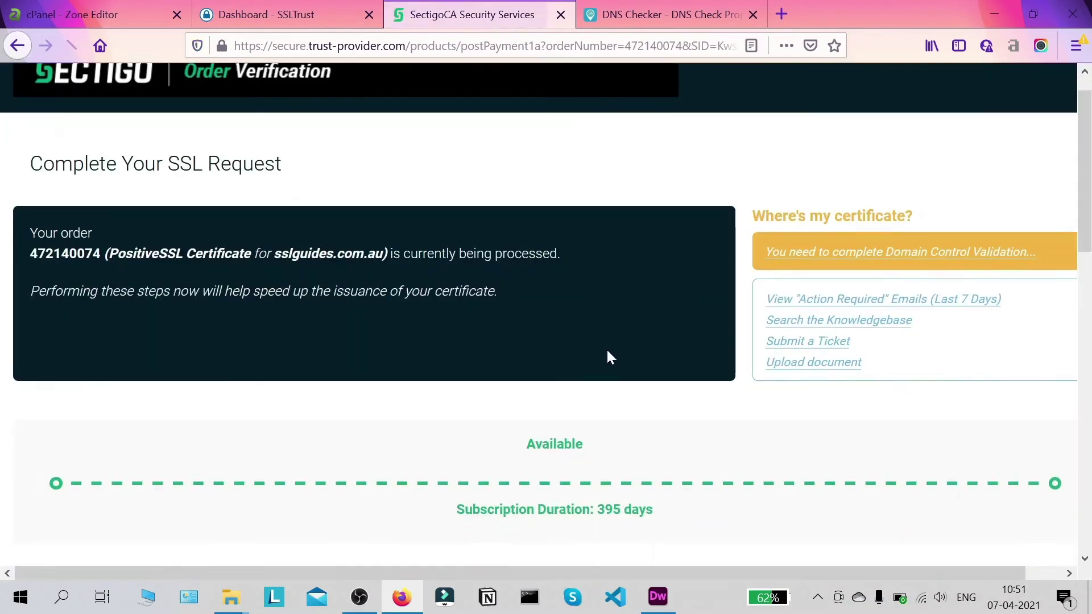
scroll(612, 347, down, 3)
- Recheck the DNS propagation results and the still-processing Sectigo order verification page
key(ctrl+Tab)
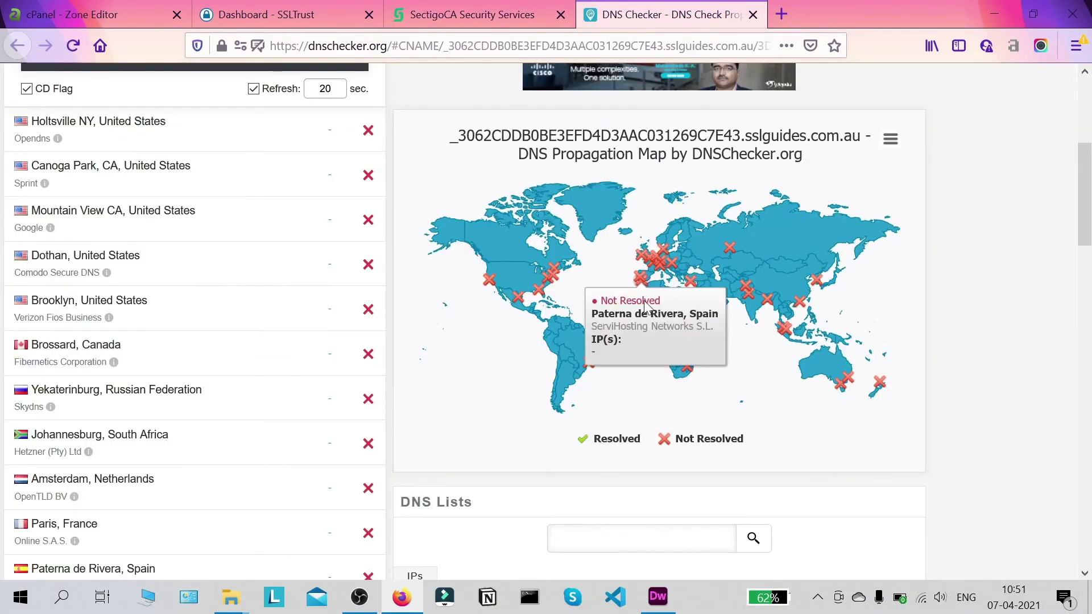
scroll(377, 317, up, 5)
scroll(377, 316, down, 5)
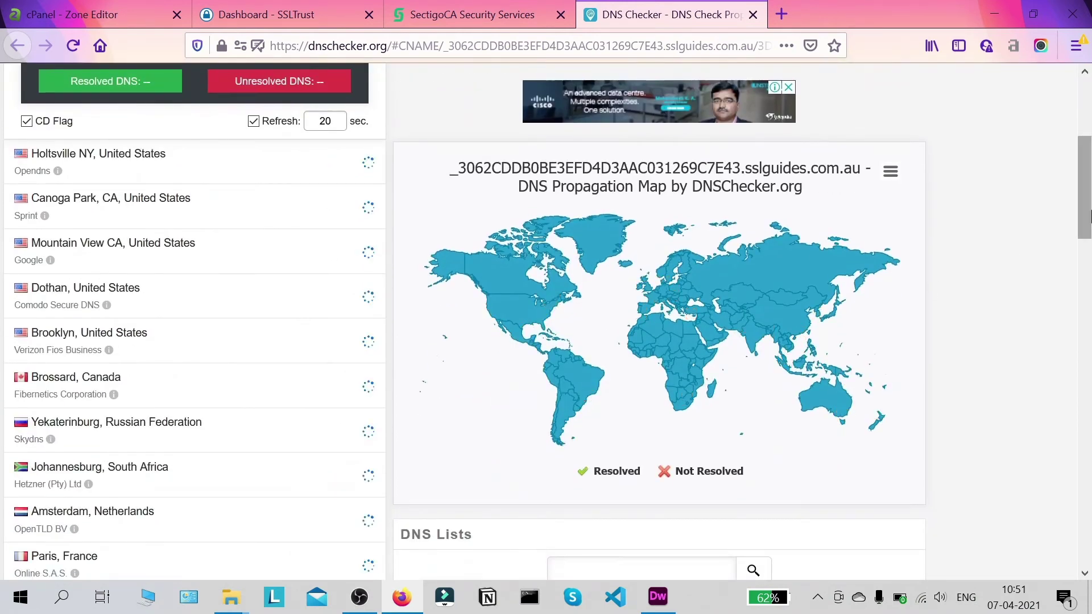
scroll(1090, 226, up, 1)
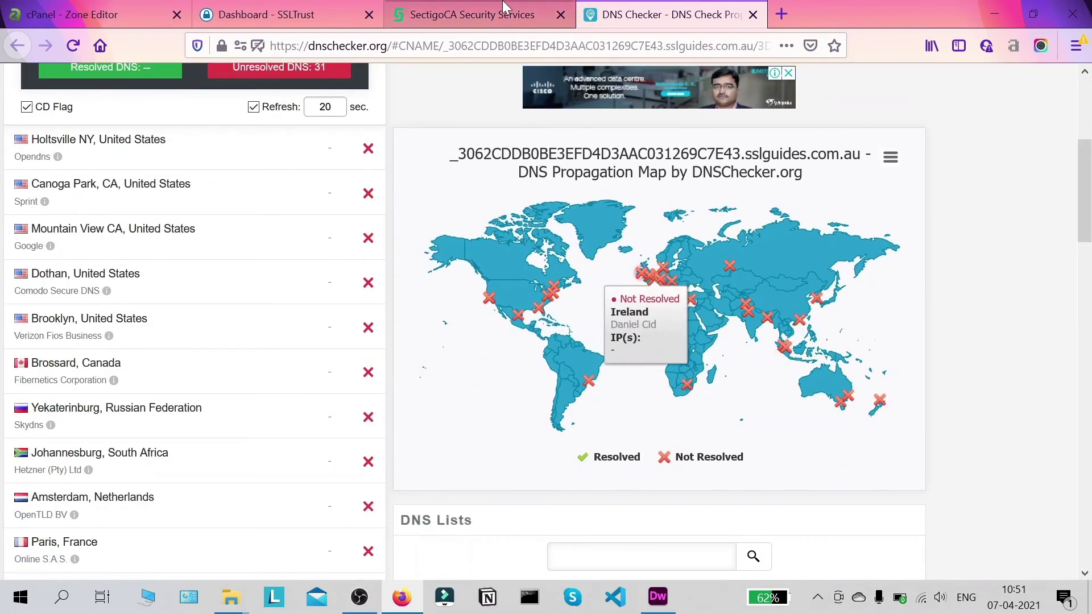
click(487, 6)
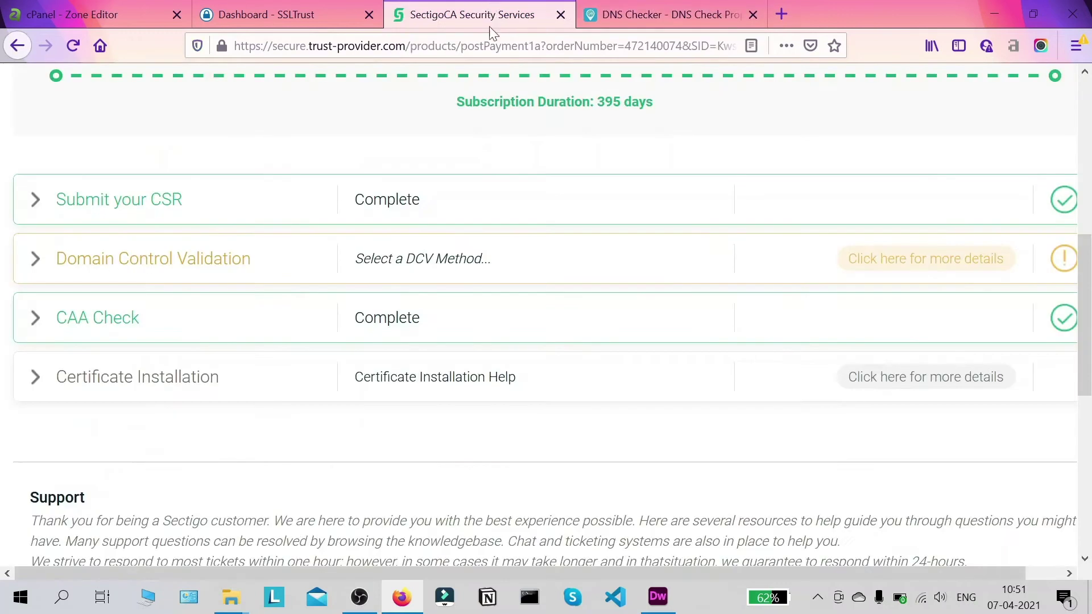
scroll(263, 348, down, 1)
scroll(256, 383, up, 1)
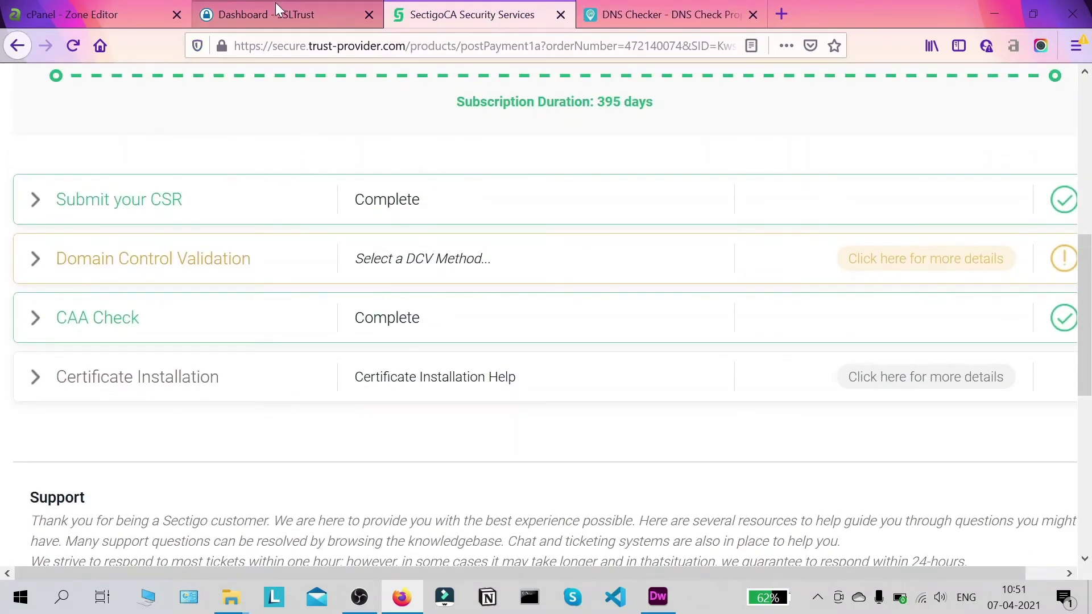
- From the SSLTrust product page, close the old Sectigo tab and reopen the Validation Manager
click(296, 8)
scroll(80, 170, up, 3)
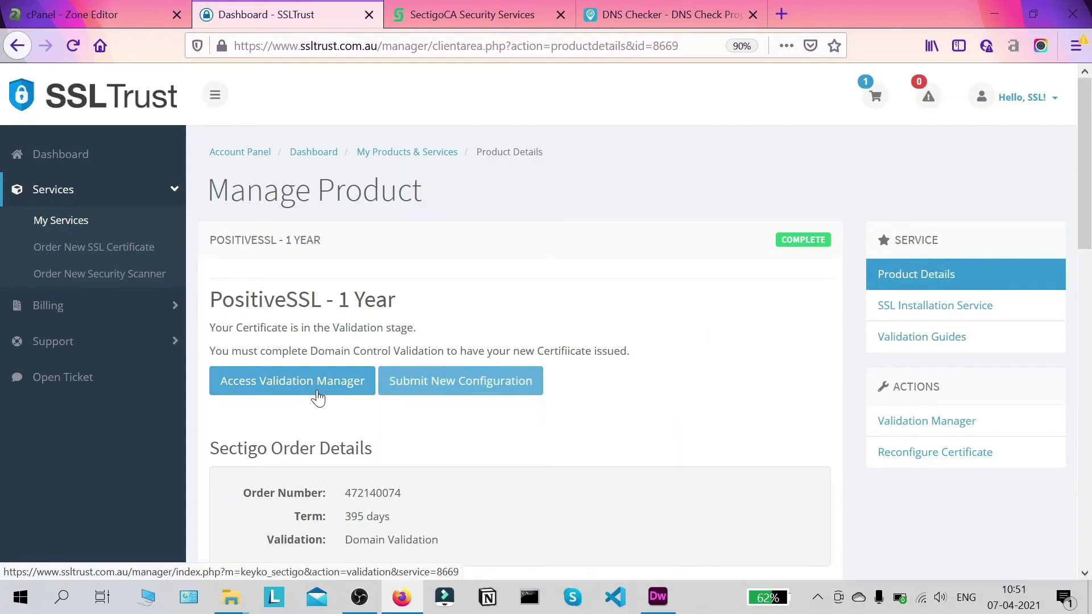
click(561, 14)
click(269, 402)
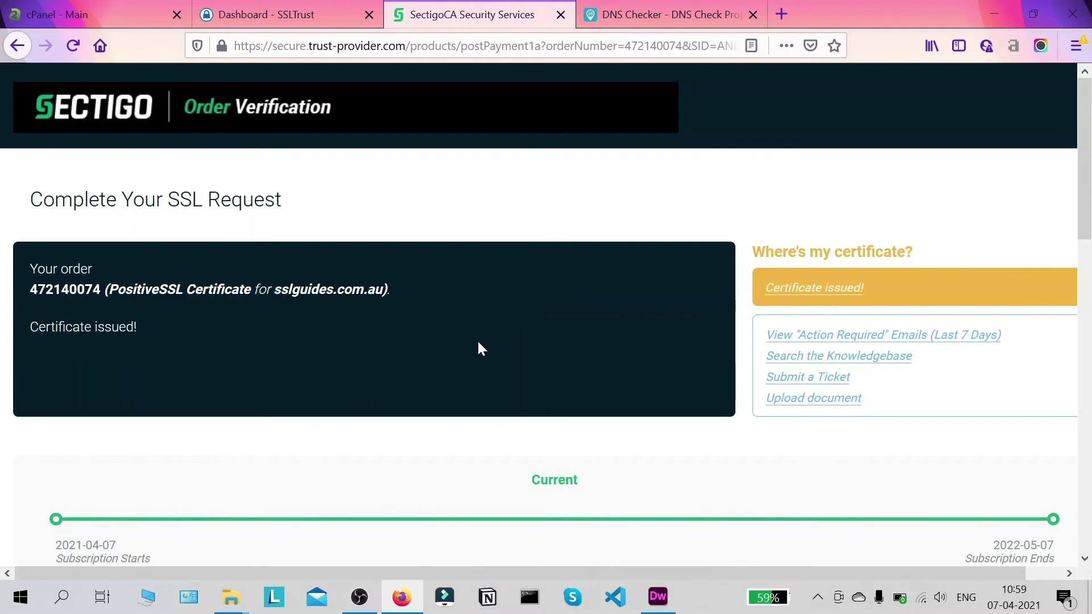
- Review the Sectigo order page reporting the certificate issued with all validation complete
scroll(477, 346, down, 3)
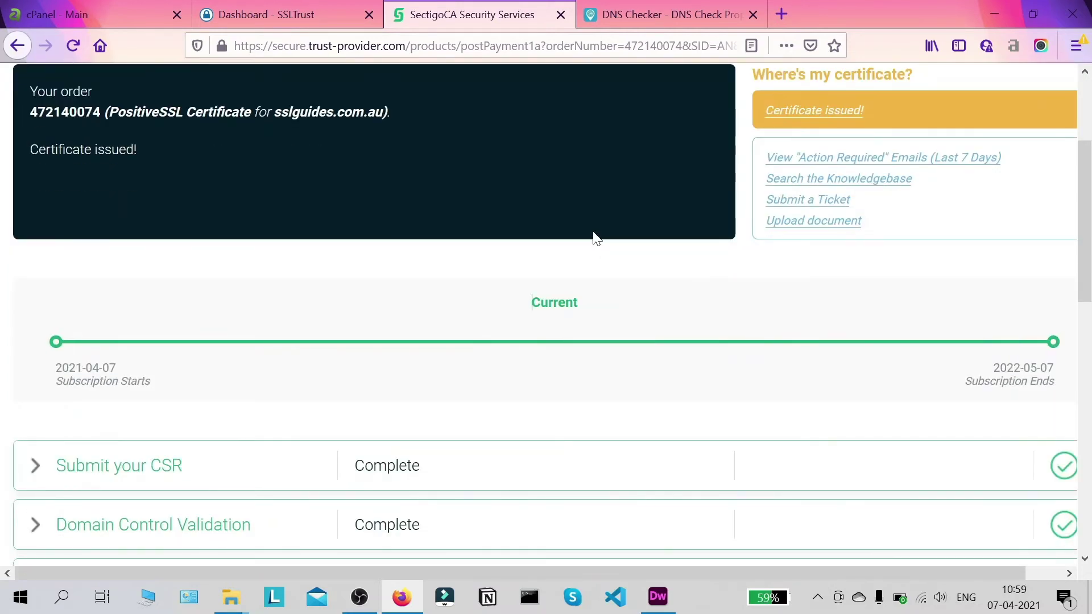
scroll(505, 272, down, 2)
drag(1081, 208, 1069, 277)
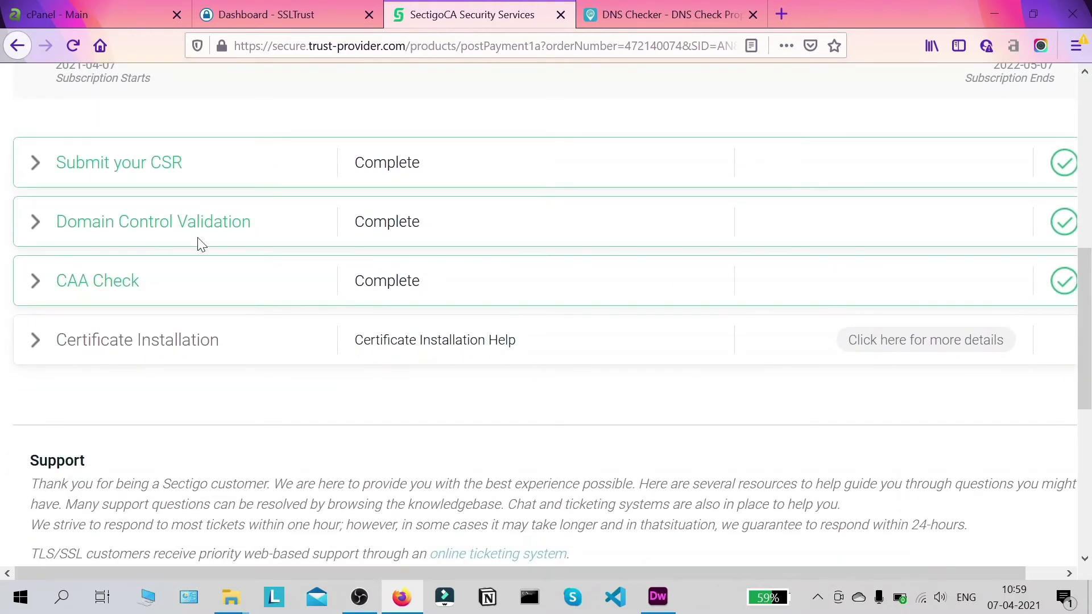
- Check the DNS propagation results once more, then close the DNS Checker tab
click(662, 14)
scroll(569, 255, down, 3)
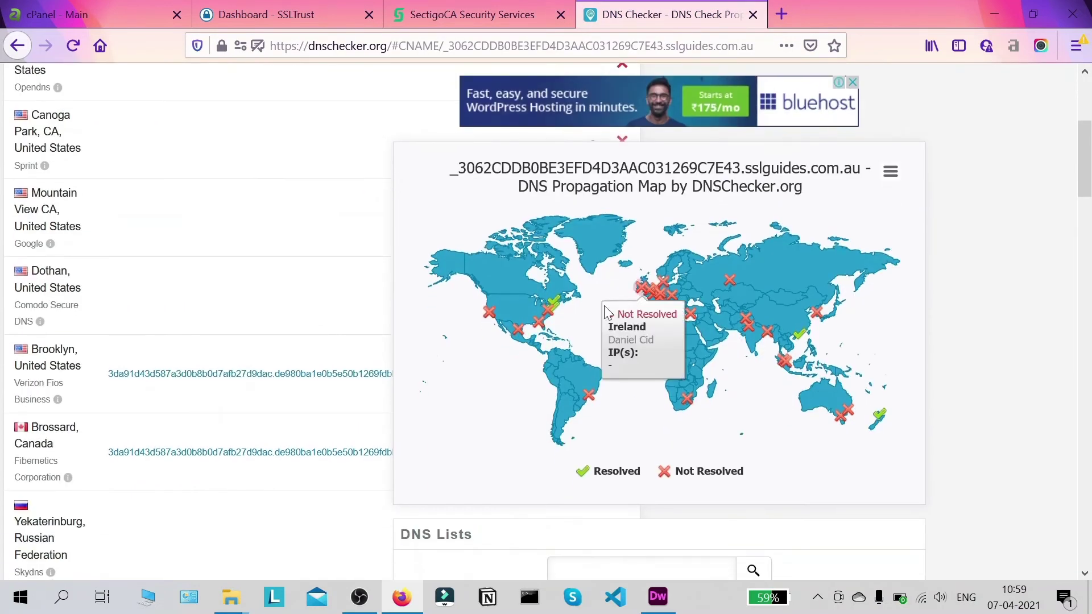
scroll(815, 441, up, 3)
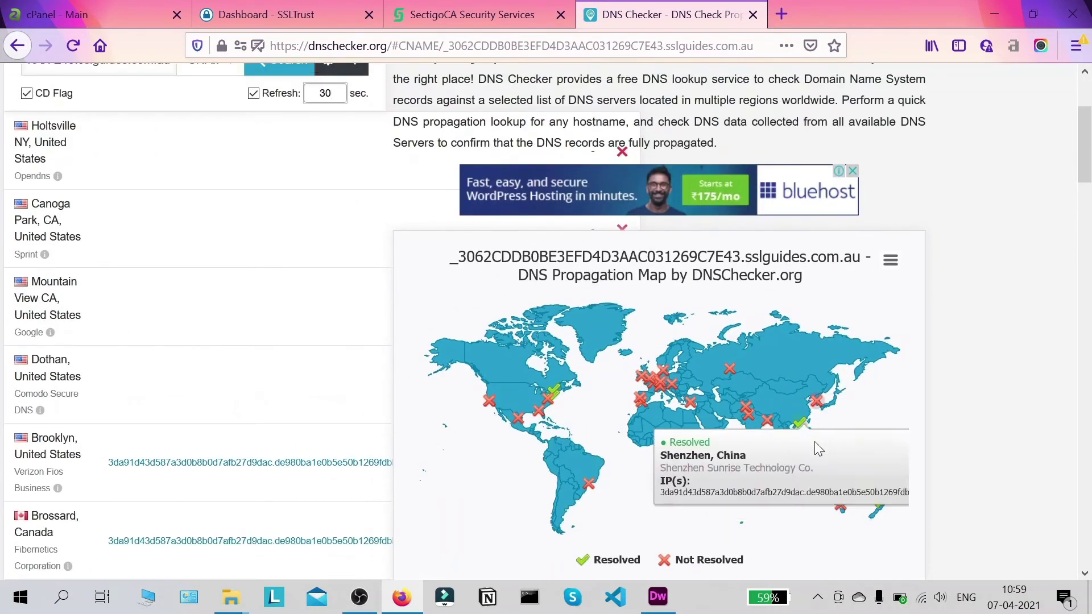
scroll(694, 451, up, 6)
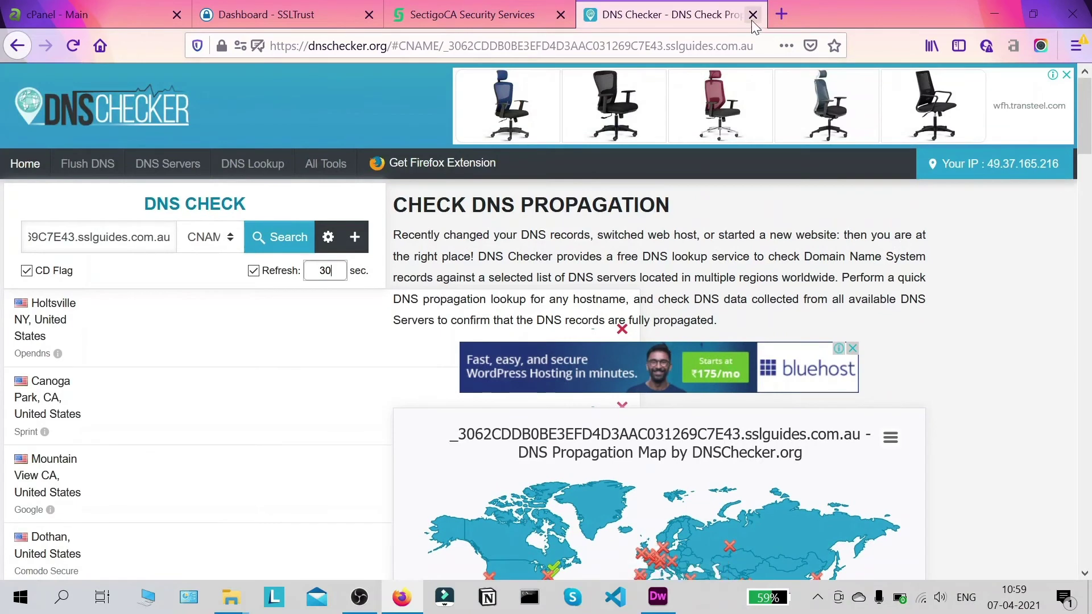
click(752, 15)
scroll(487, 241, up, 8)
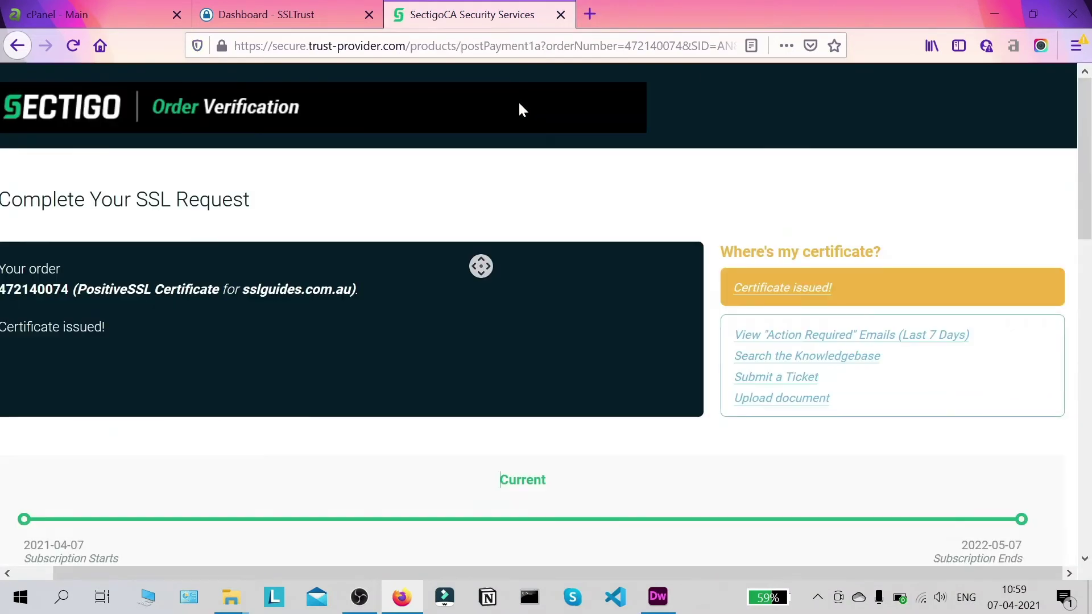
scroll(481, 266, left, 1)
- Open the Sectigo PositiveSSL product from the SSLTrust Dashboard and collect the issued certificate
click(301, 8)
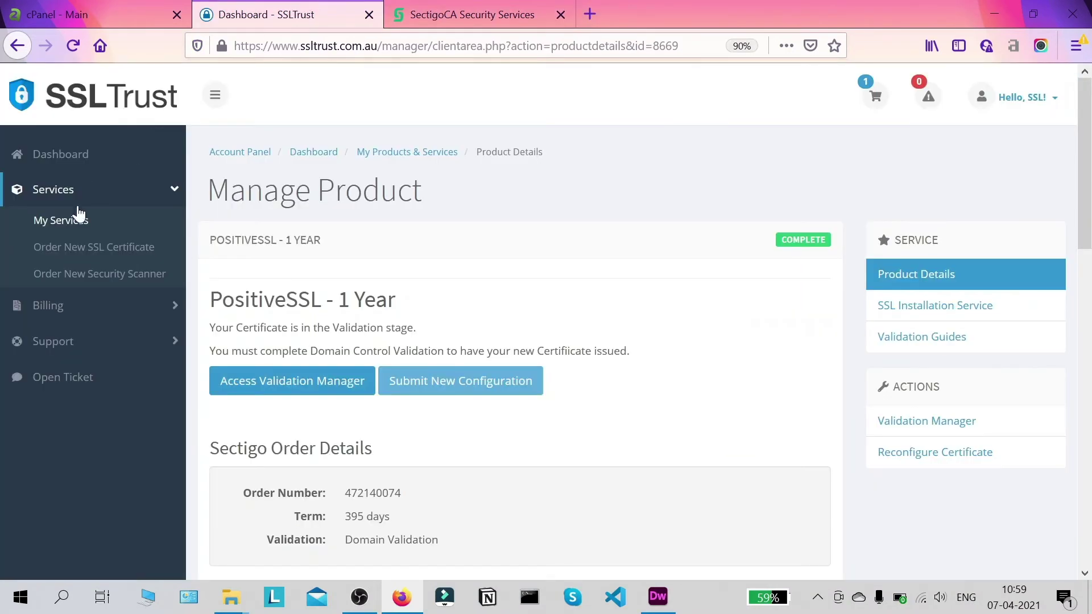
click(88, 161)
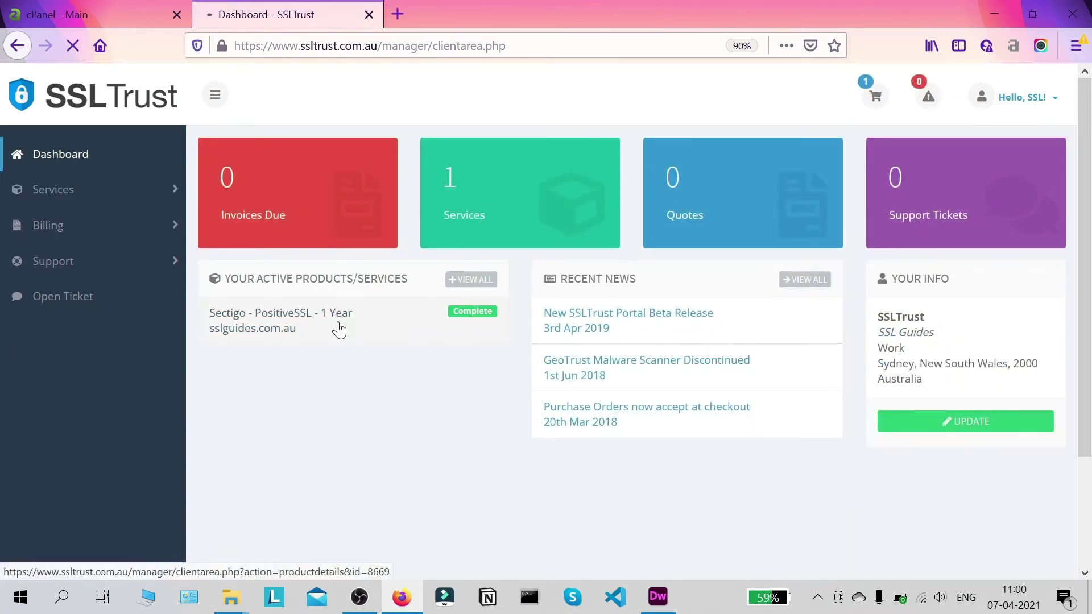
scroll(392, 290, down, 2)
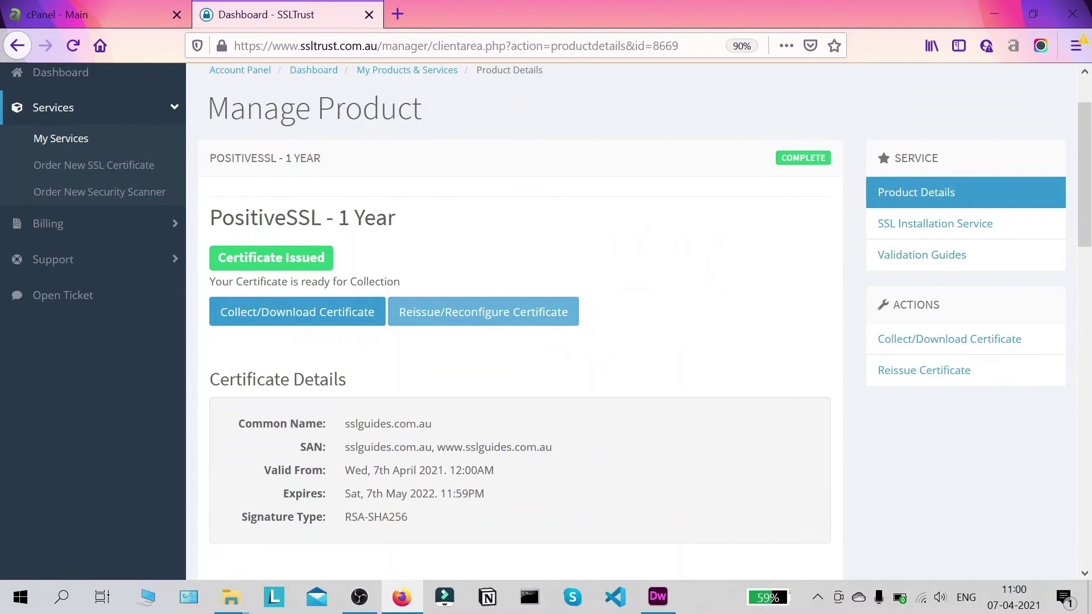
click(328, 320)
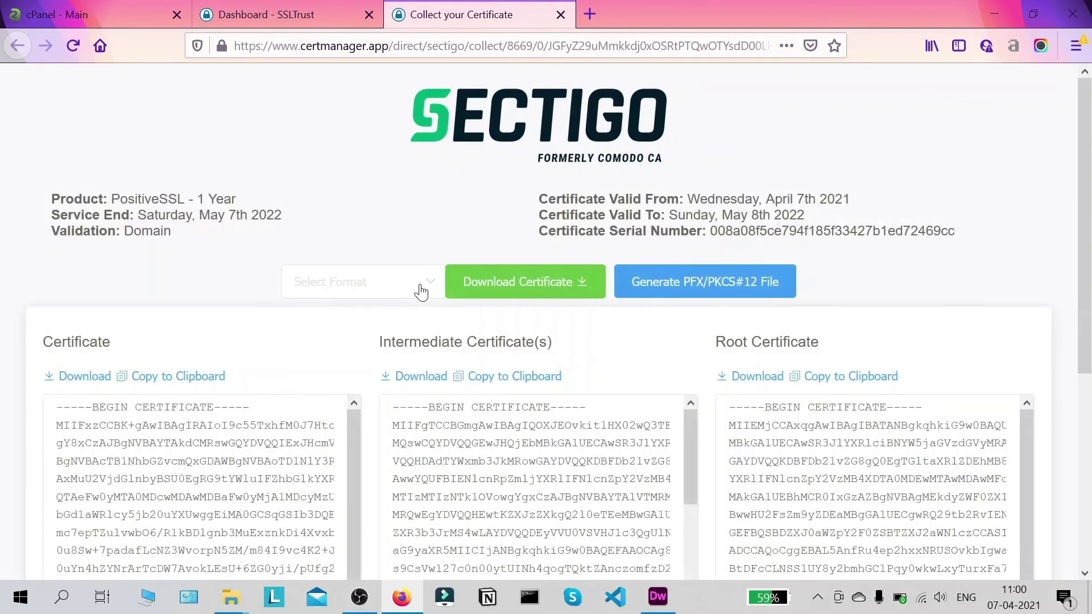
- Look over the certificate, intermediate and root certificate boxes, then return to cPanel's home page
scroll(332, 297, down, 4)
scroll(538, 416, down, 3)
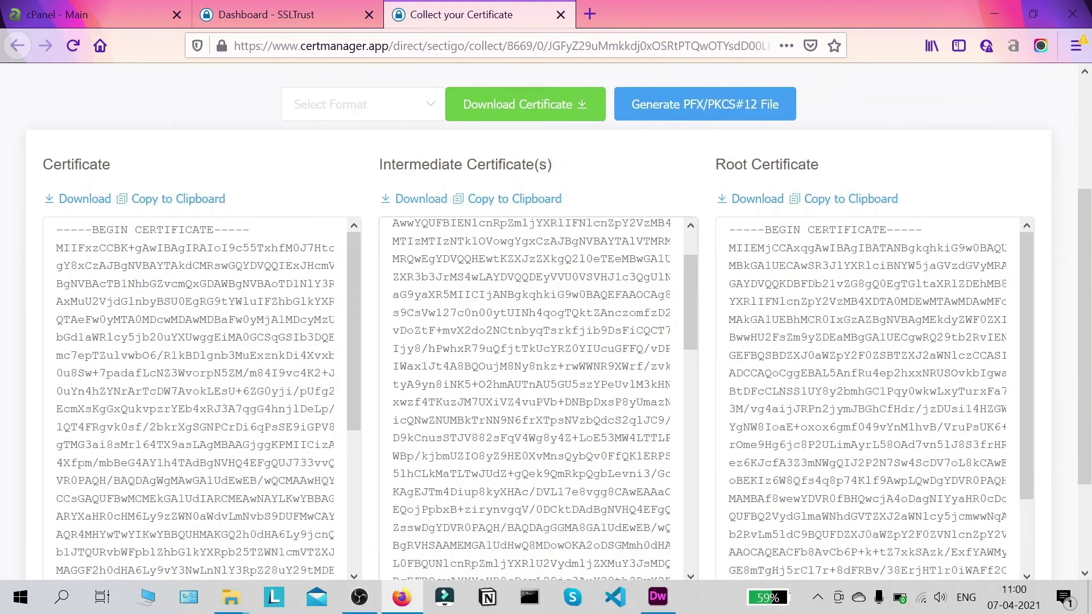
scroll(545, 319, up, 3)
scroll(631, 206, down, 2)
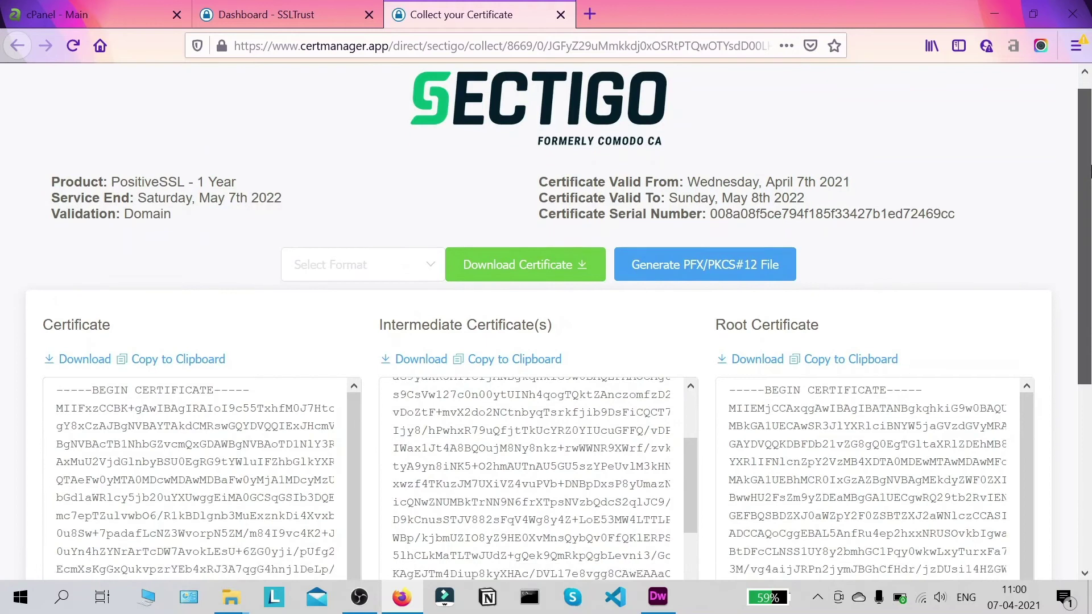
drag(1087, 209, 1089, 309)
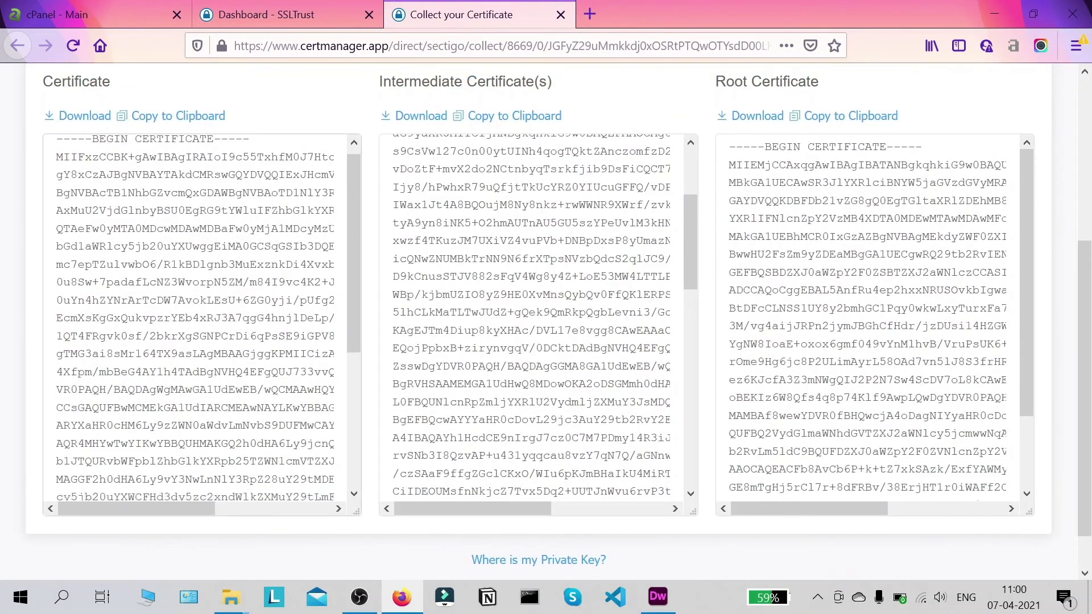
click(108, 21)
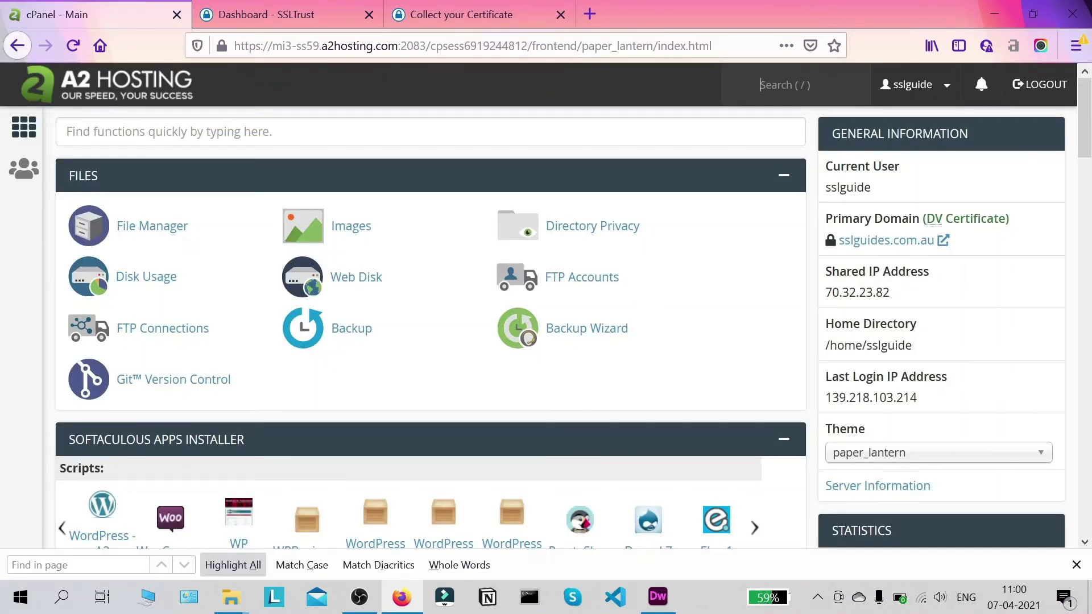
- Search cPanel functions for 'ssl' and open SSL/TLS Certificates (CRT)
scroll(431, 313, down, 2)
scroll(430, 313, up, 2)
click(171, 132)
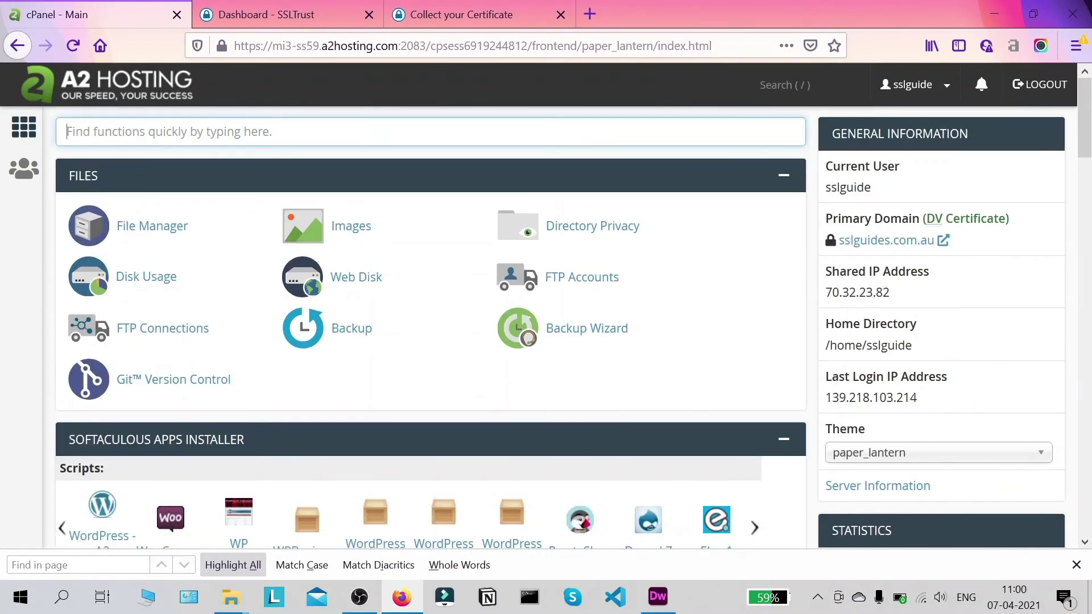
text(ssl)
click(359, 227)
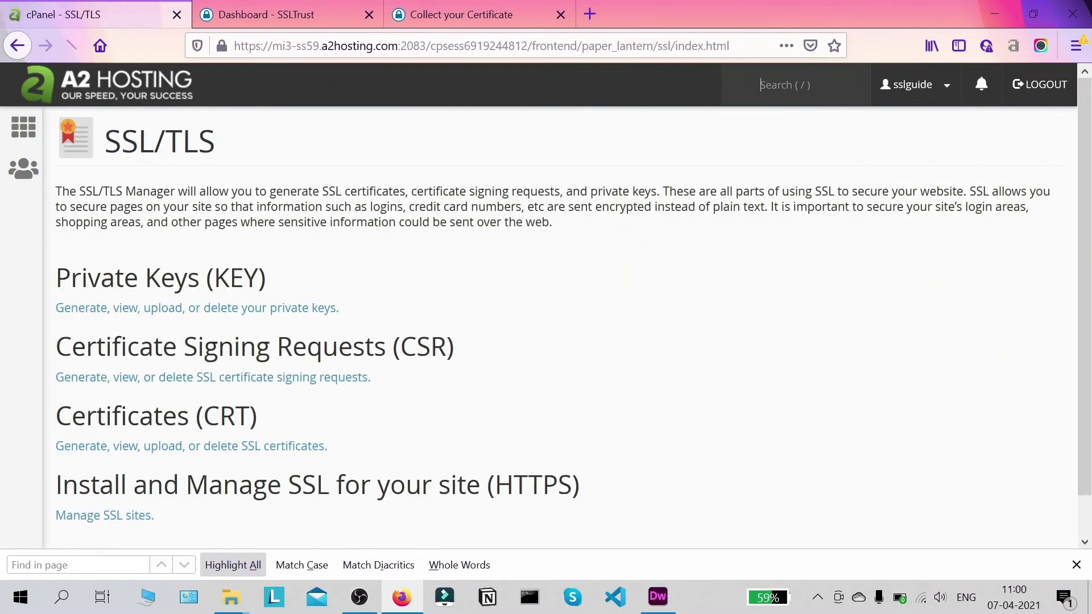
scroll(330, 377, down, 1)
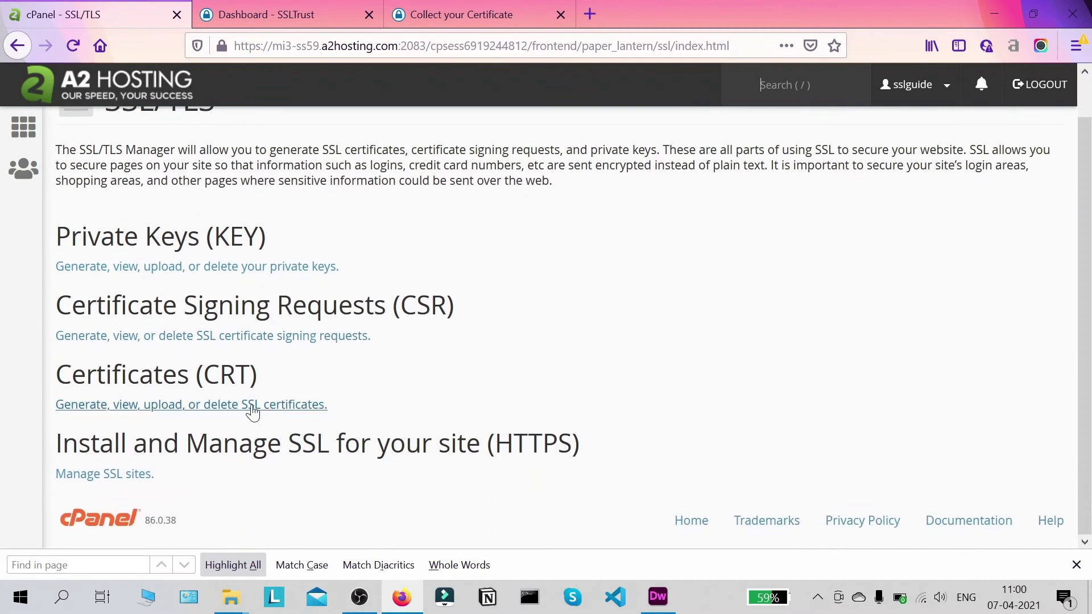
click(252, 410)
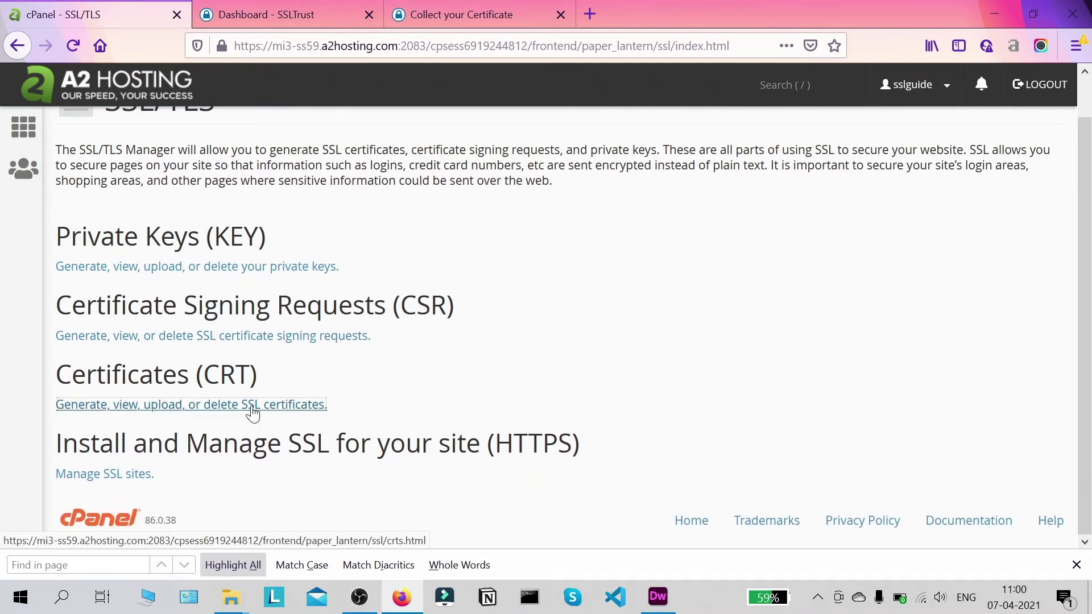
click(252, 406)
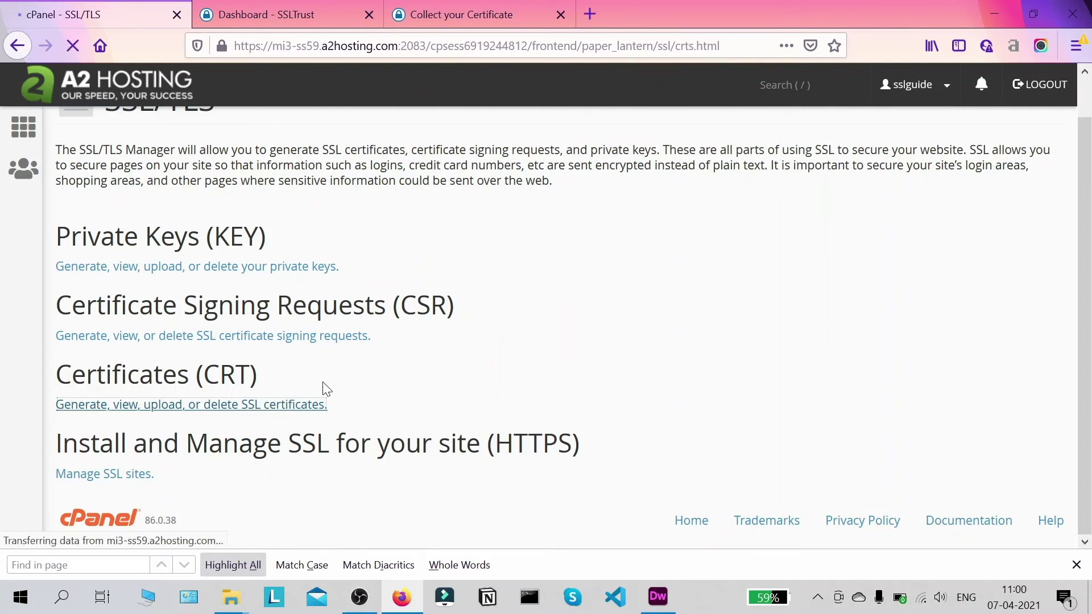
scroll(584, 336, down, 1)
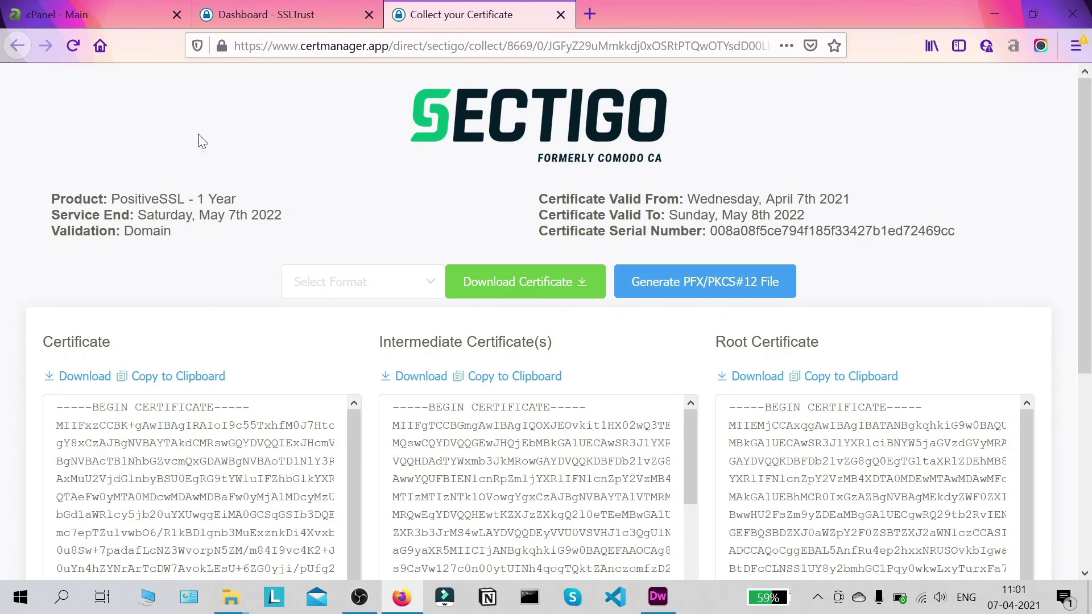
- Search 'ssl' again from cPanel home and reopen the empty SSL Certificates page
click(108, 16)
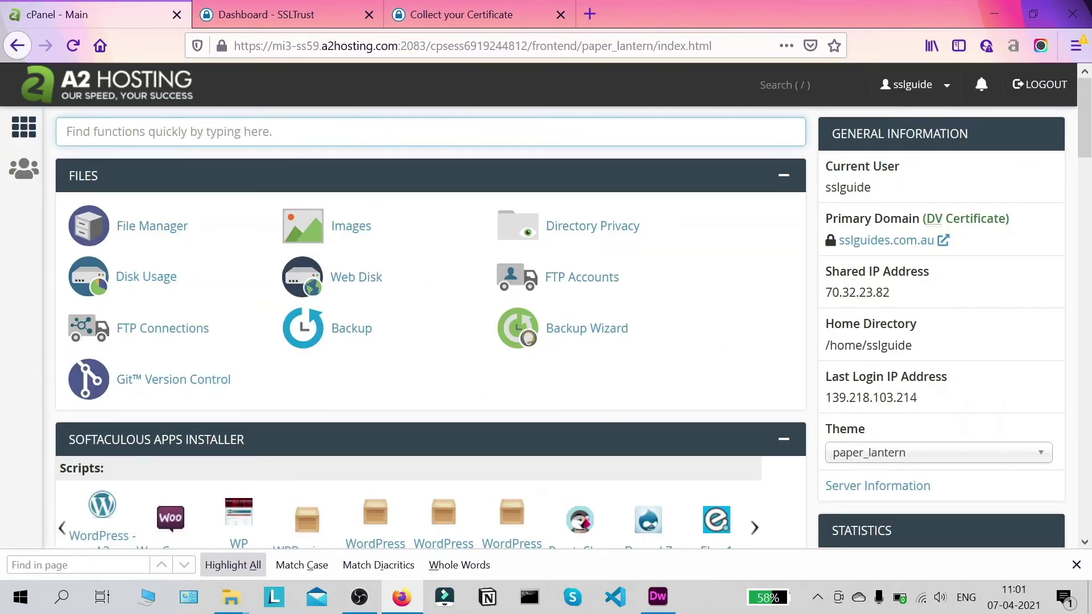
text(ssl)
click(365, 230)
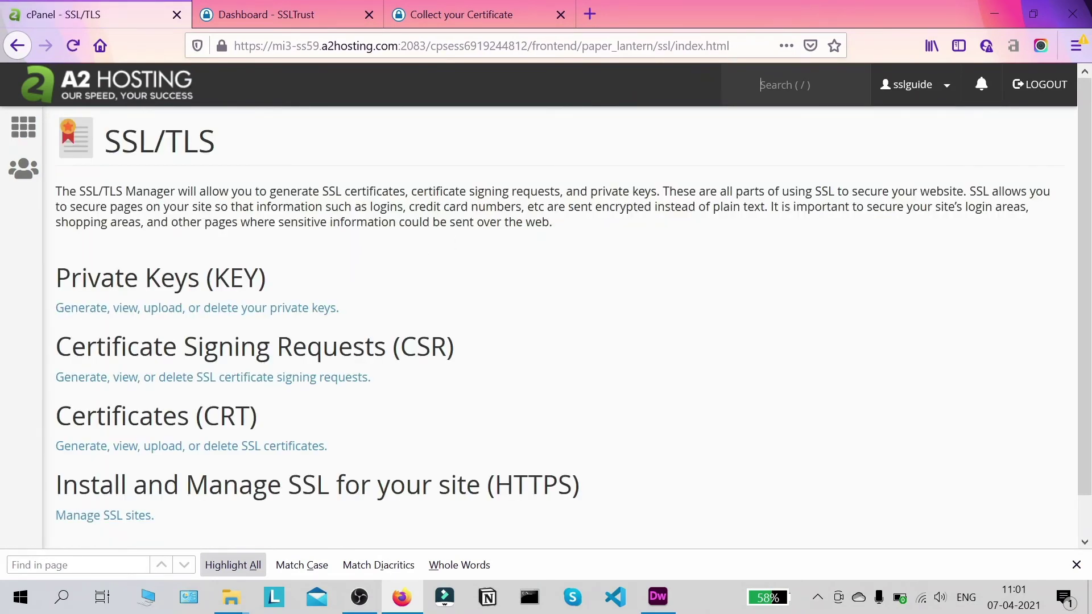
scroll(535, 229, down, 2)
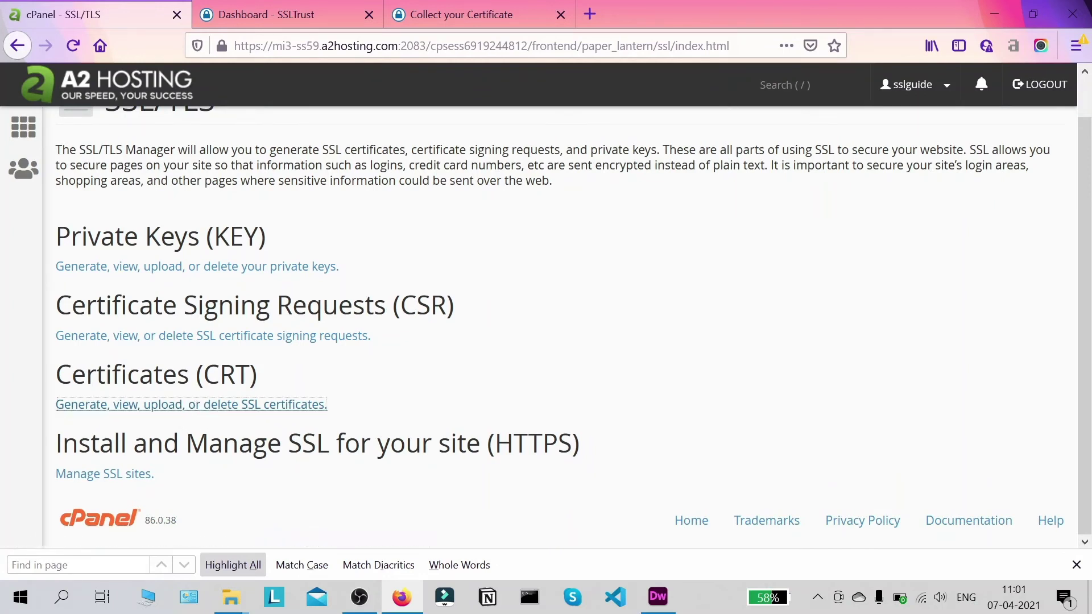
click(198, 405)
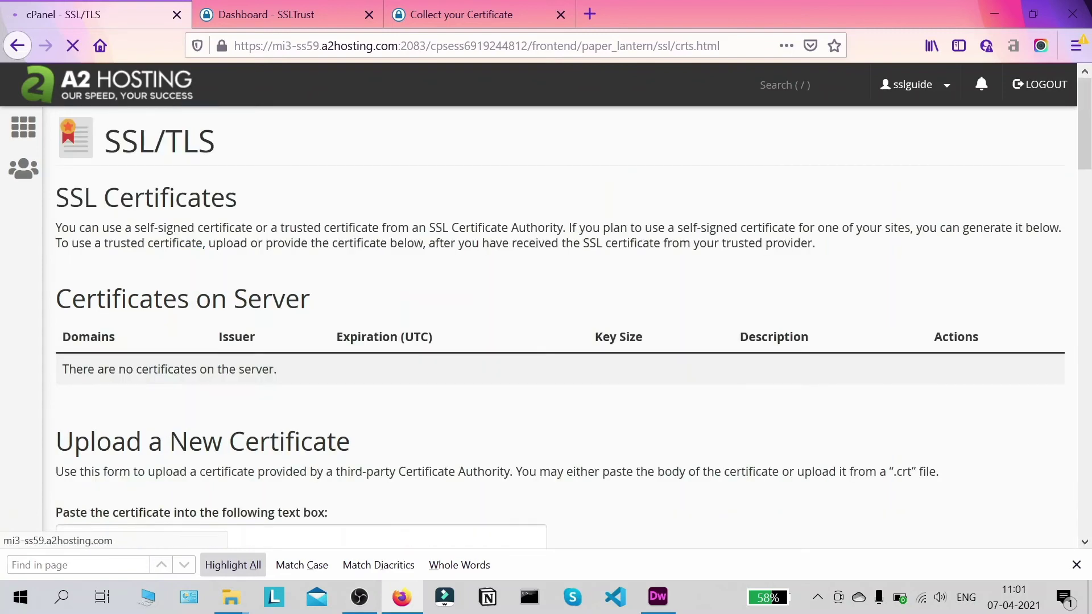
scroll(417, 475, up, 5)
scroll(417, 476, up, 5)
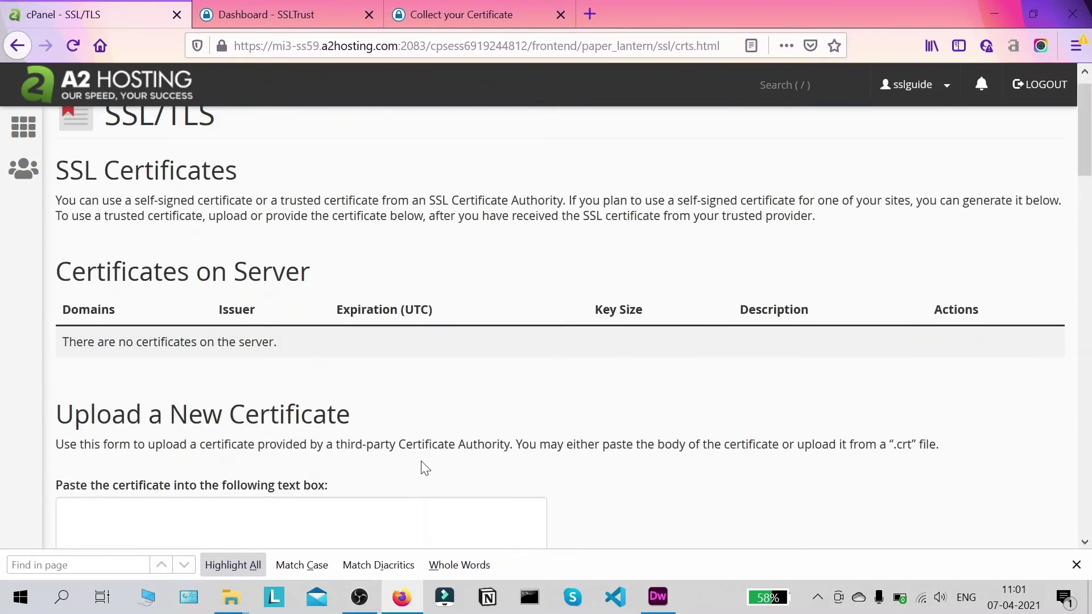
scroll(459, 312, down, 2)
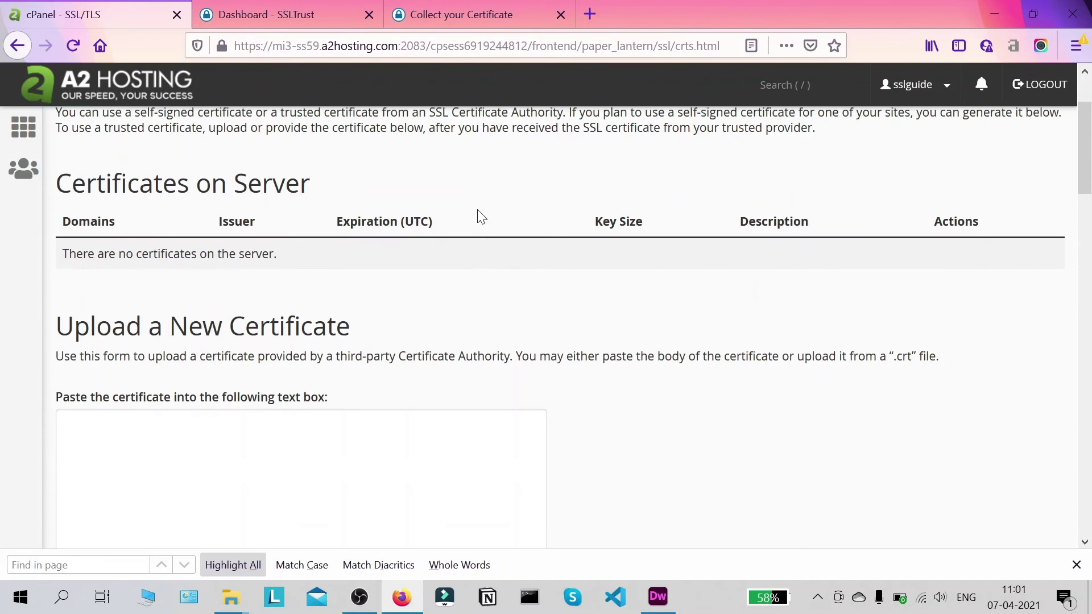
- Return to Sectigo's Collect your Certificate page and scroll to the certificate boxes
click(479, 8)
scroll(4, 428, down, 2)
scroll(199, 483, down, 3)
scroll(199, 483, up, 3)
scroll(199, 483, down, 2)
scroll(546, 318, down, 1)
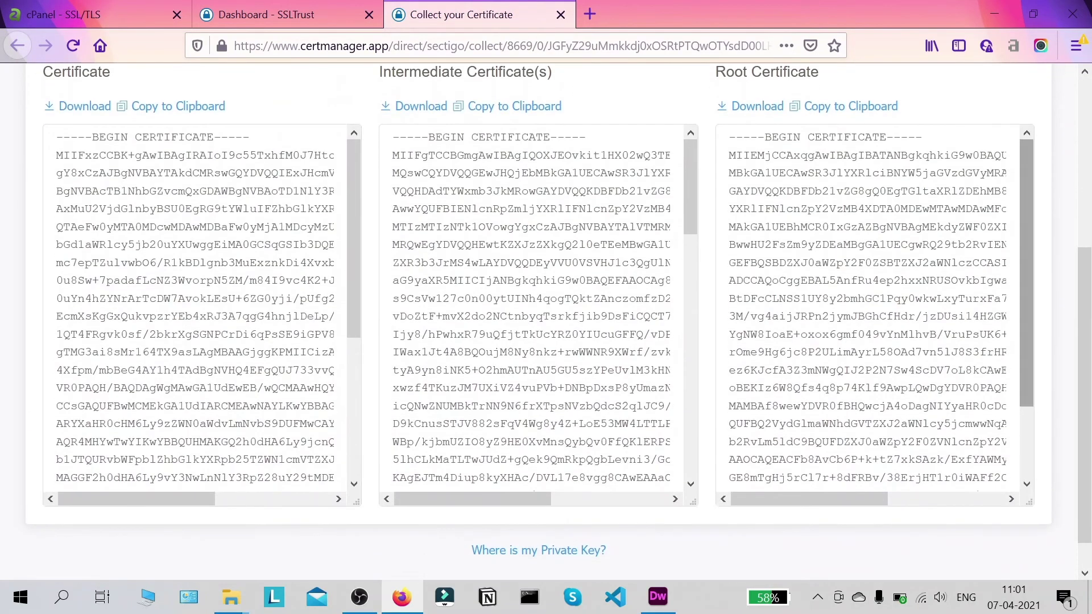
- Copy the issued certificate text from Sectigo and paste it into cPanel's certificate box
scroll(546, 318, up, 3)
scroll(545, 318, down, 2)
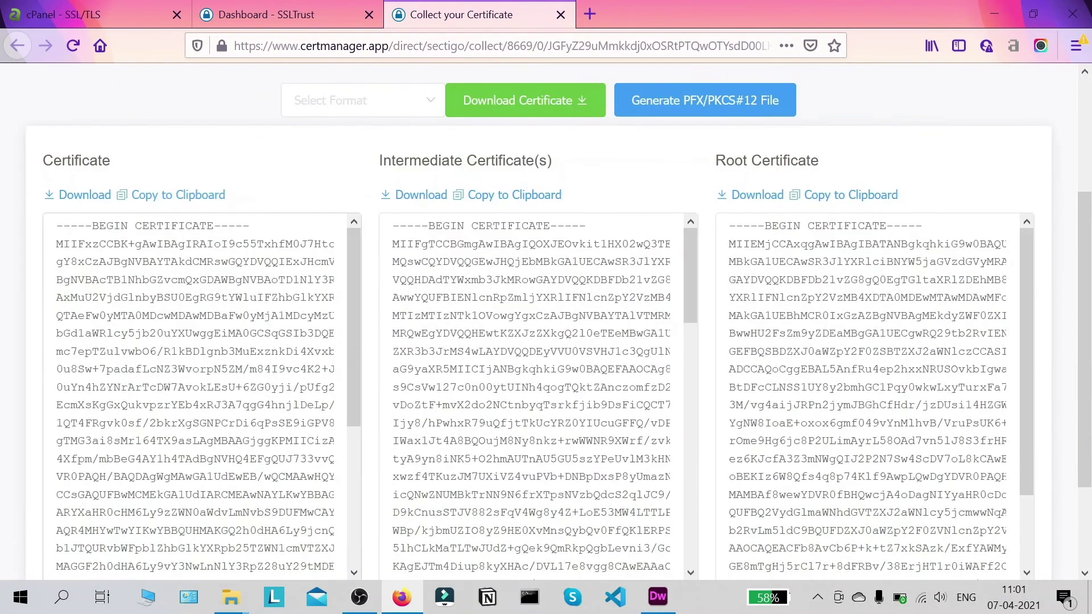
click(176, 202)
click(94, 15)
scroll(205, 176, down, 1)
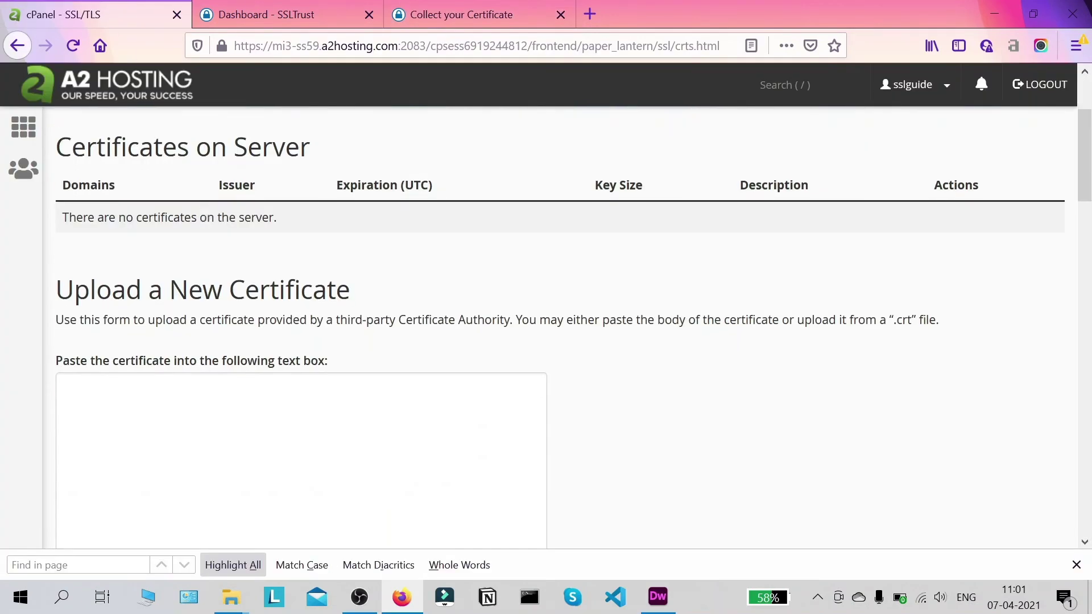
scroll(205, 176, down, 4)
click(155, 257)
right_click(155, 257)
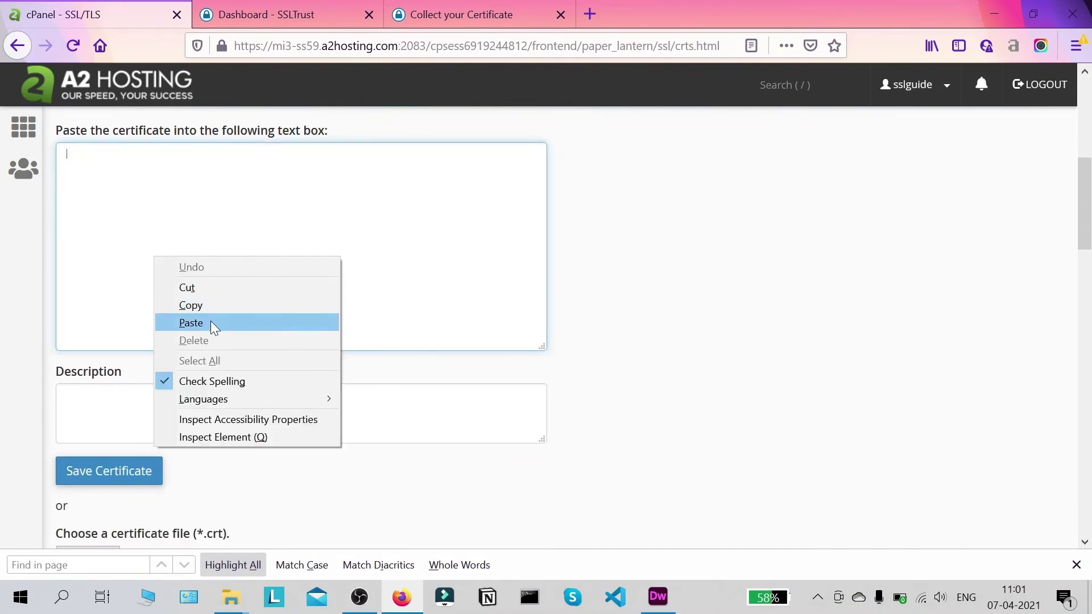
click(191, 323)
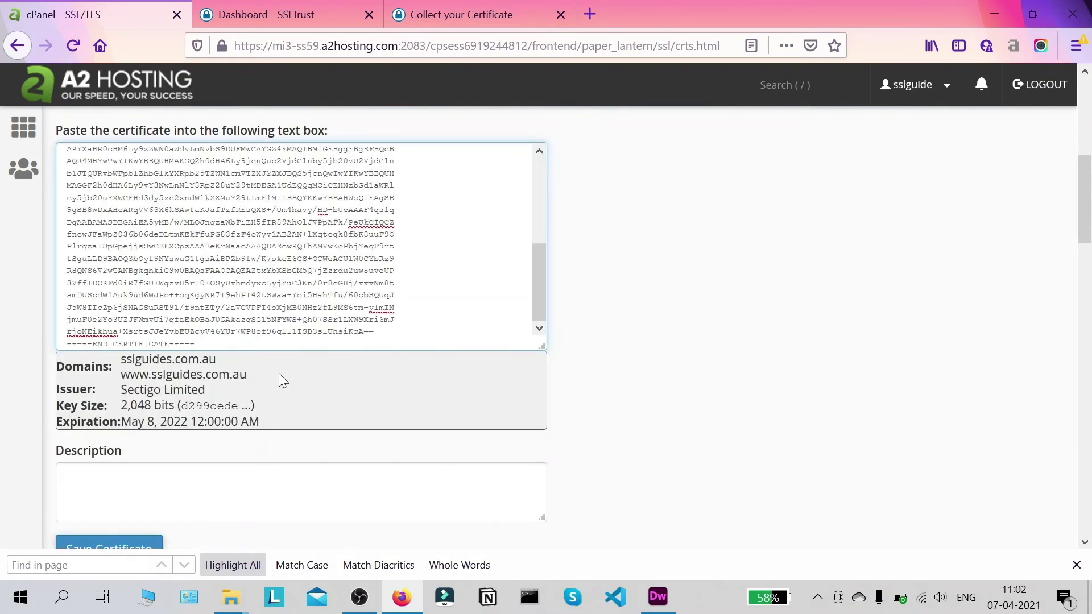
- Save the sslguides.com.au certificate, expiring 5/8/22, and return to the certificates list
scroll(213, 361, down, 5)
scroll(207, 341, up, 2)
scroll(200, 314, down, 2)
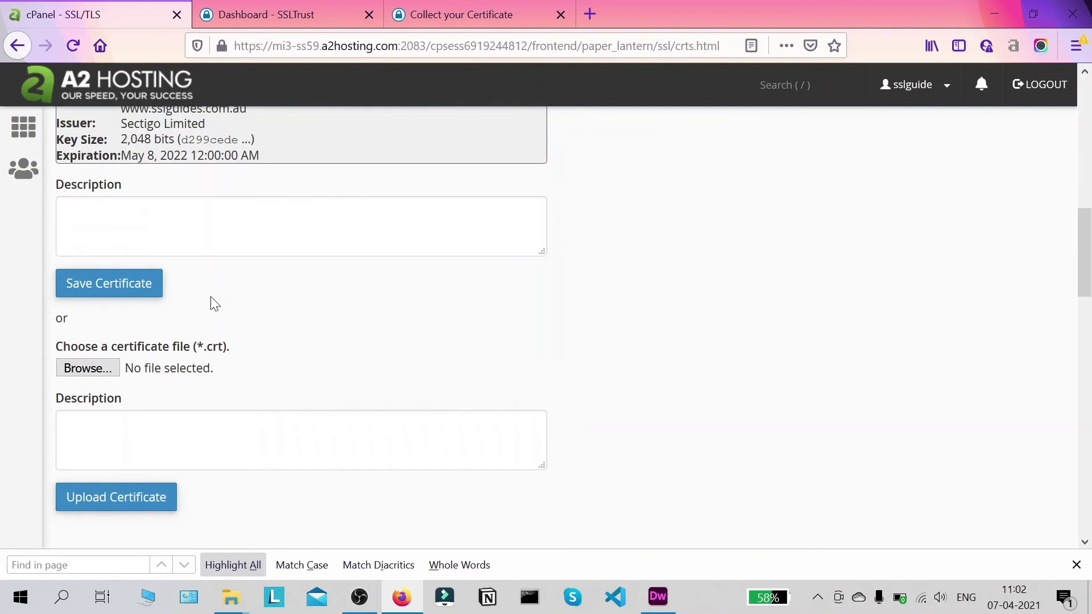
scroll(206, 299, down, 2)
scroll(207, 293, up, 3)
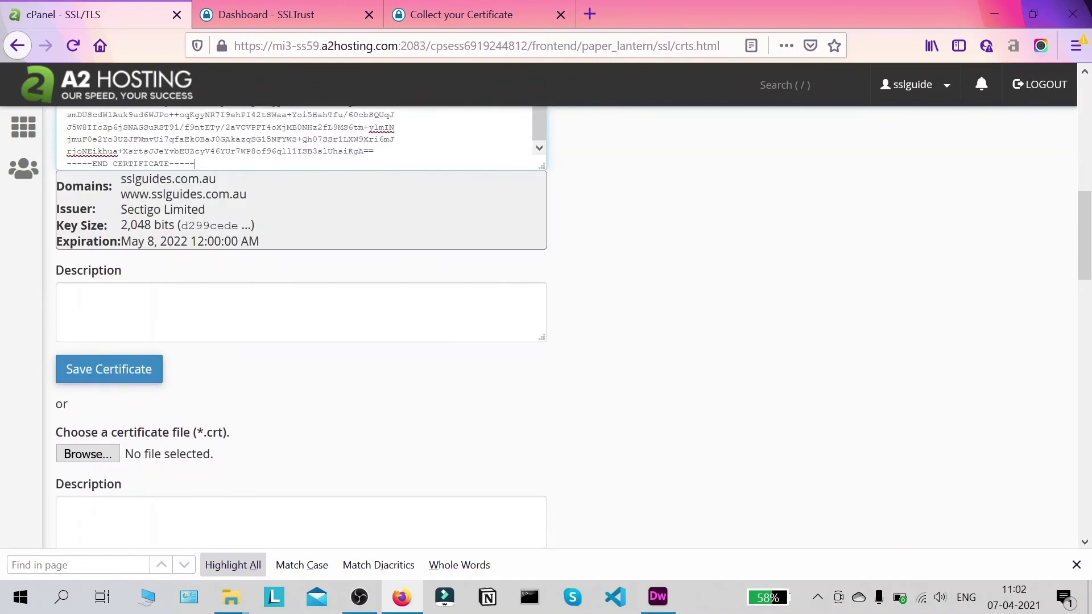
click(147, 380)
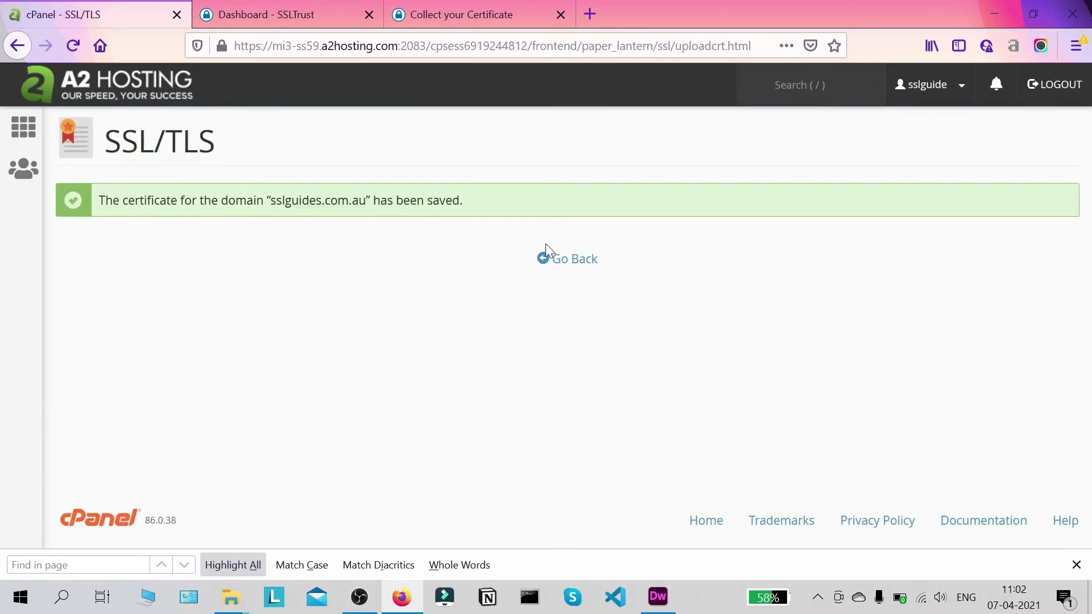
click(560, 260)
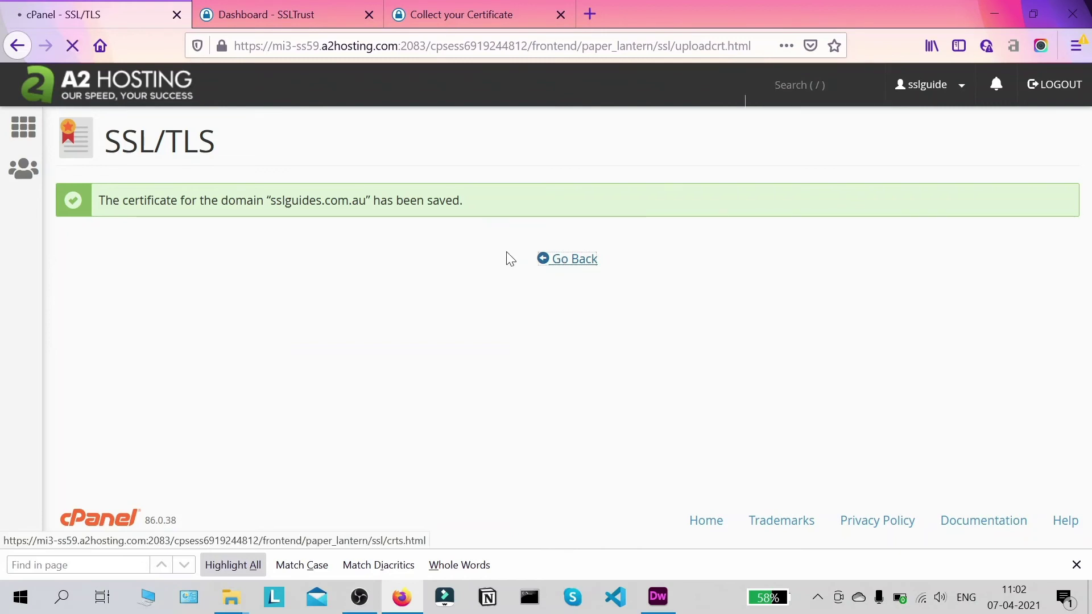
scroll(257, 324, down, 3)
scroll(257, 324, down, 5)
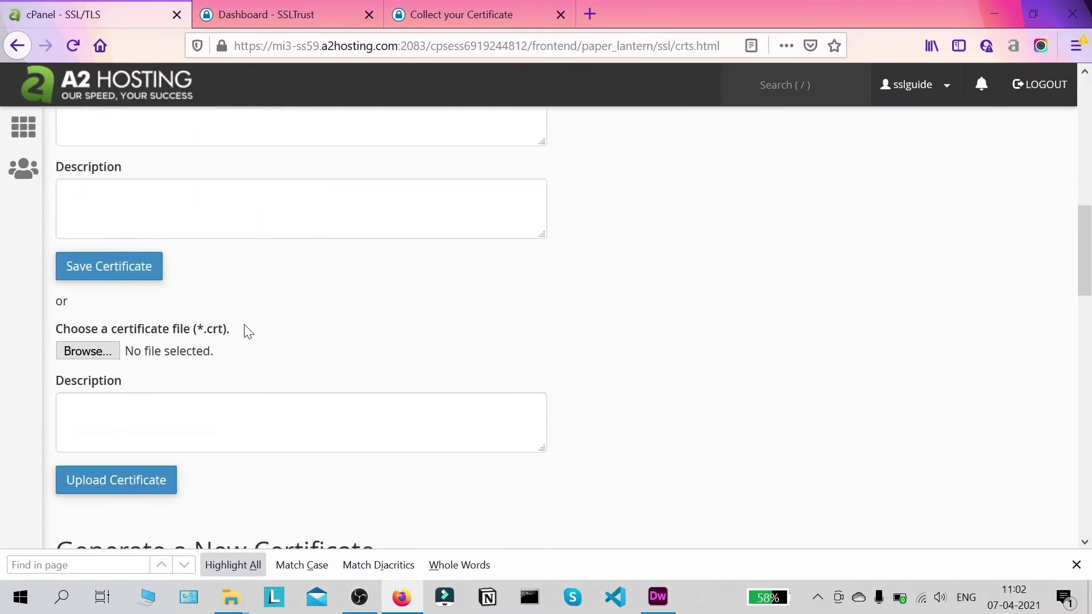
scroll(124, 454, down, 2)
scroll(246, 336, down, 3)
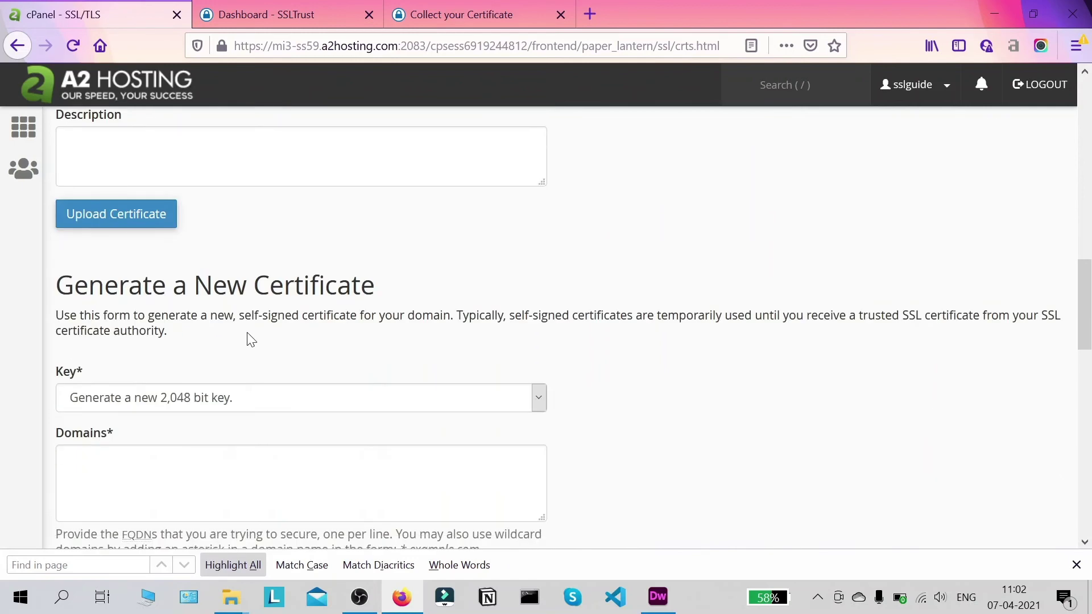
scroll(372, 324, up, 15)
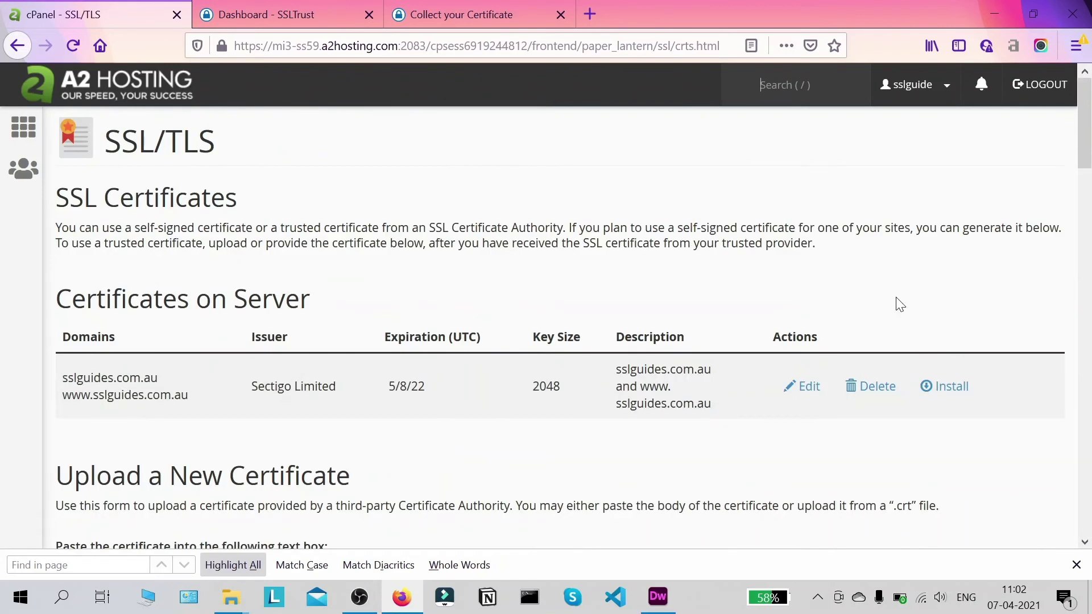
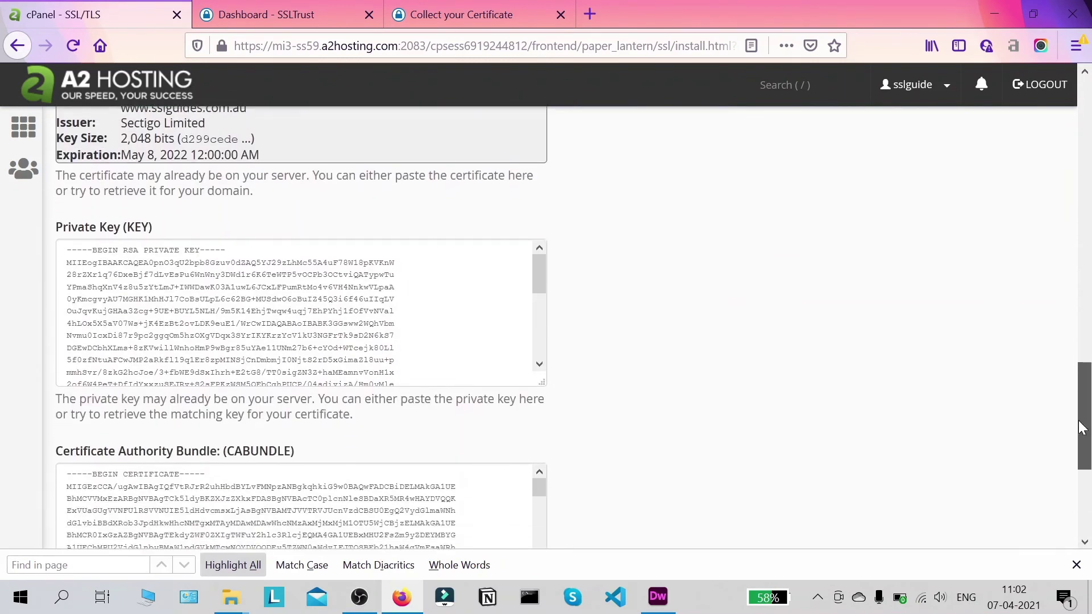
scroll(301, 328, up, 2)
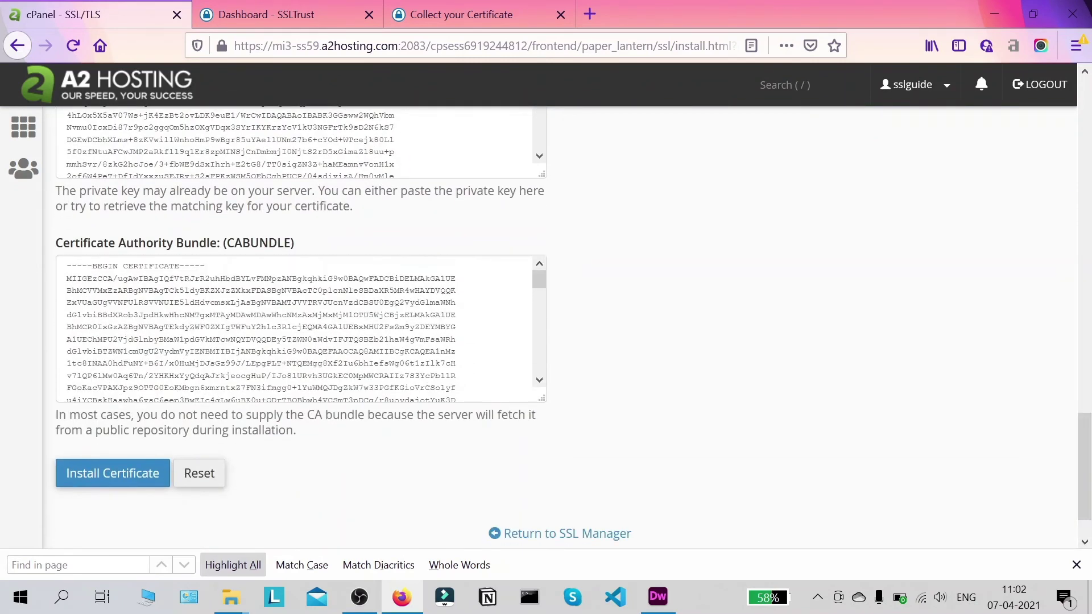
drag(1090, 364, 1087, 466)
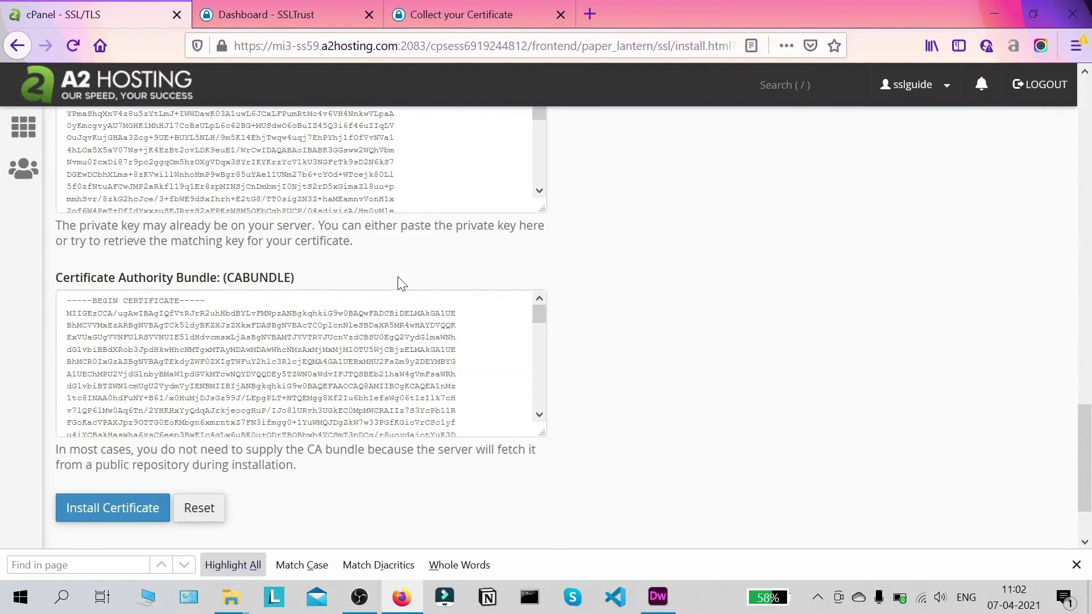
scroll(301, 363, down, 5)
scroll(302, 370, up, 6)
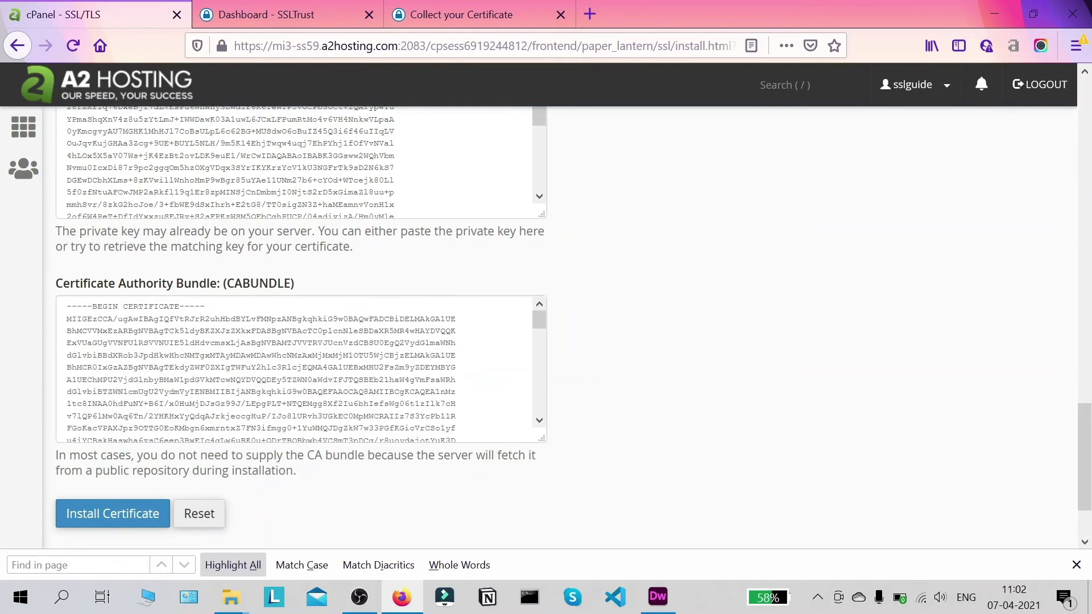
scroll(398, 285, up, 10)
click(448, 16)
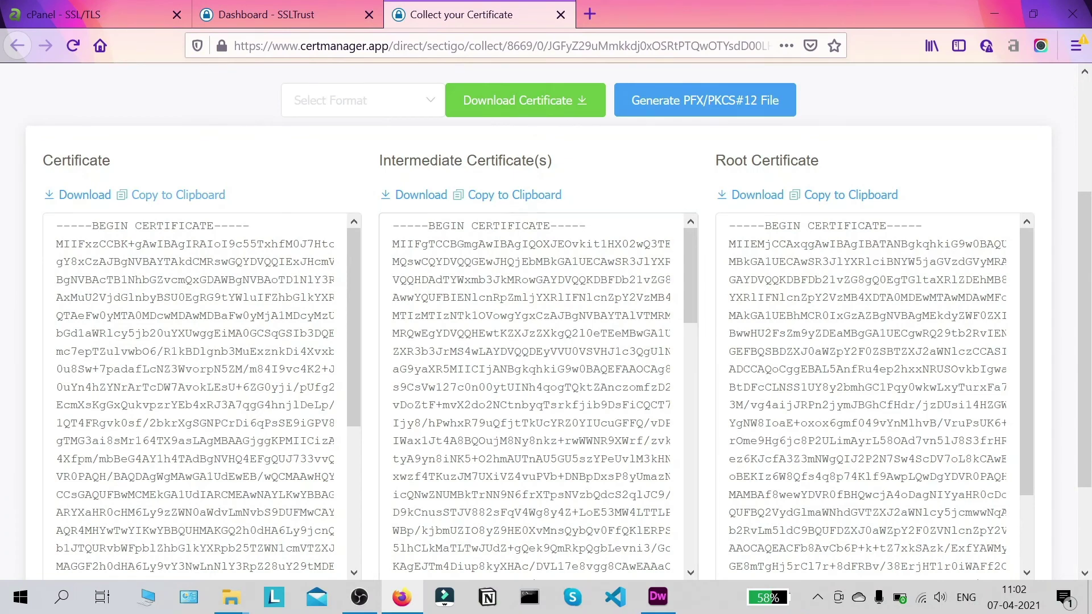
scroll(534, 398, down, 10)
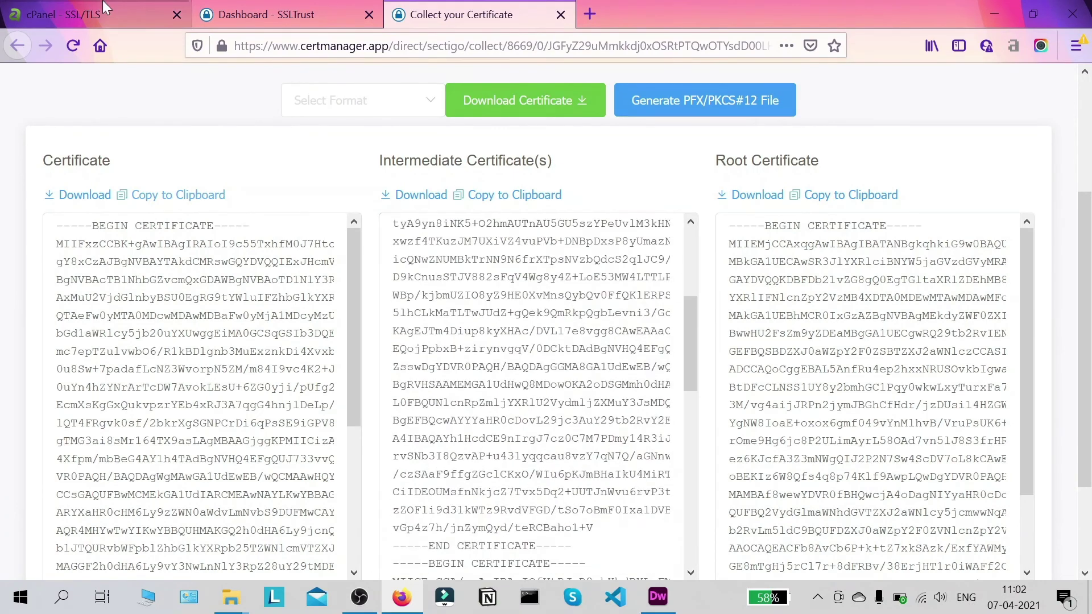
click(85, 14)
scroll(249, 296, down, 12)
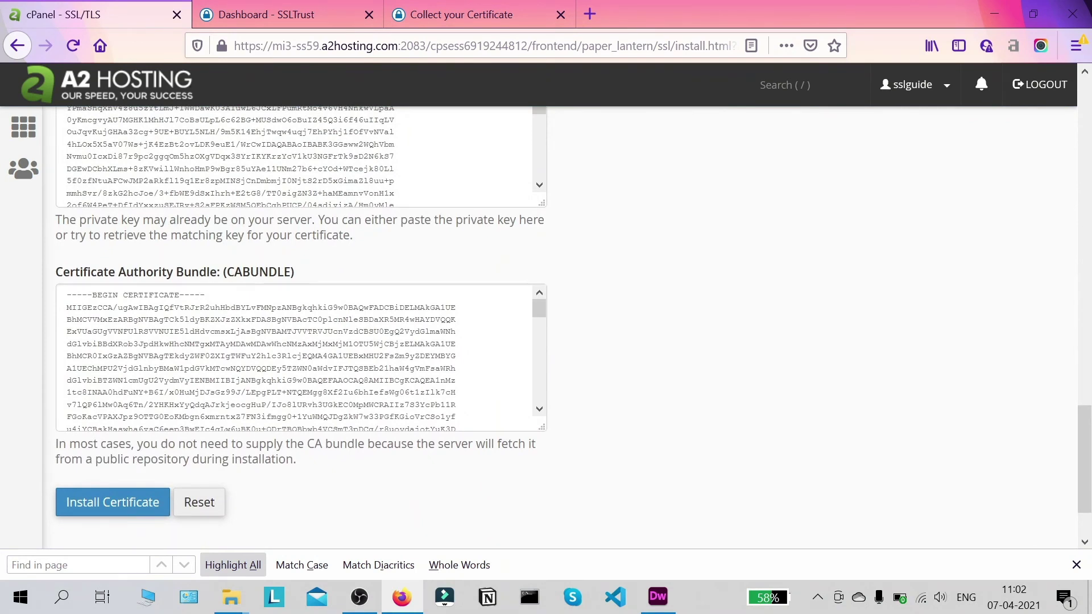
click(482, 8)
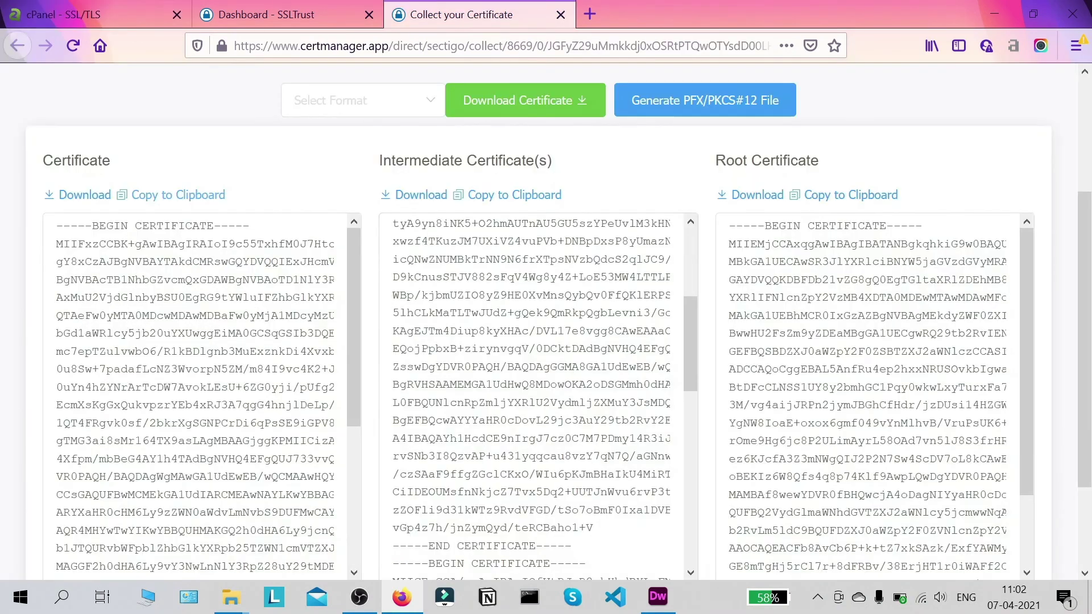
scroll(512, 285, down, 3)
click(518, 107)
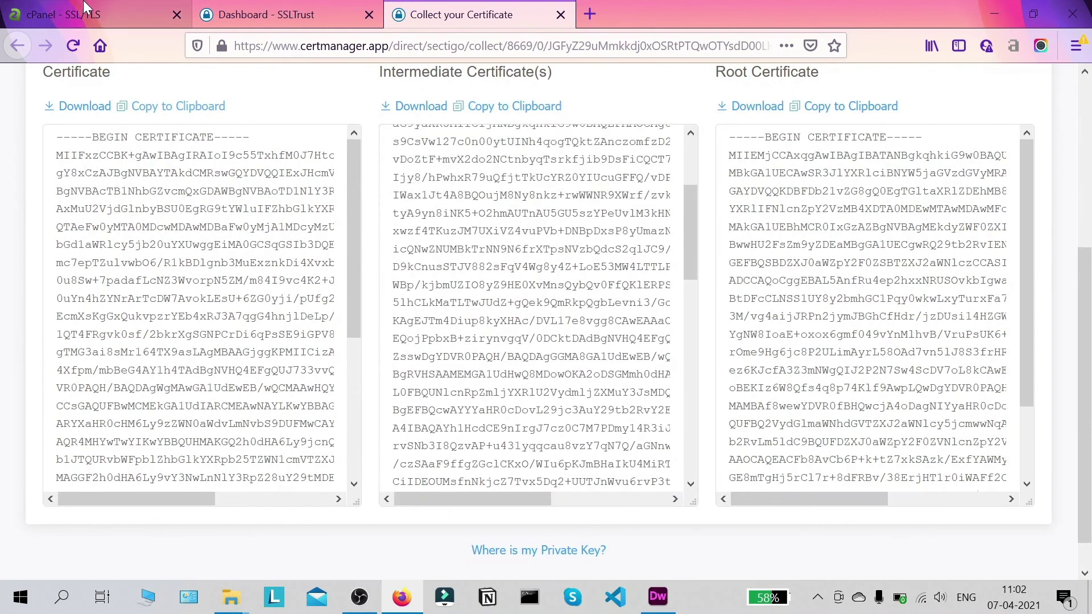
click(85, 14)
scroll(301, 359, down, 5)
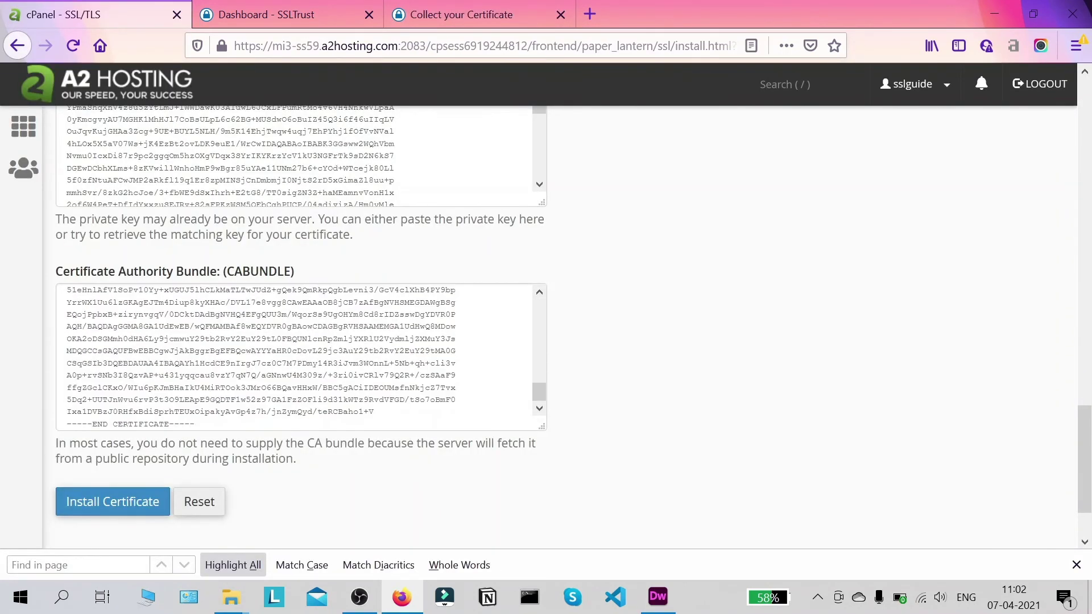
scroll(950, 388, up, 2)
scroll(796, 387, up, 2)
scroll(569, 398, down, 4)
scroll(716, 374, up, 5)
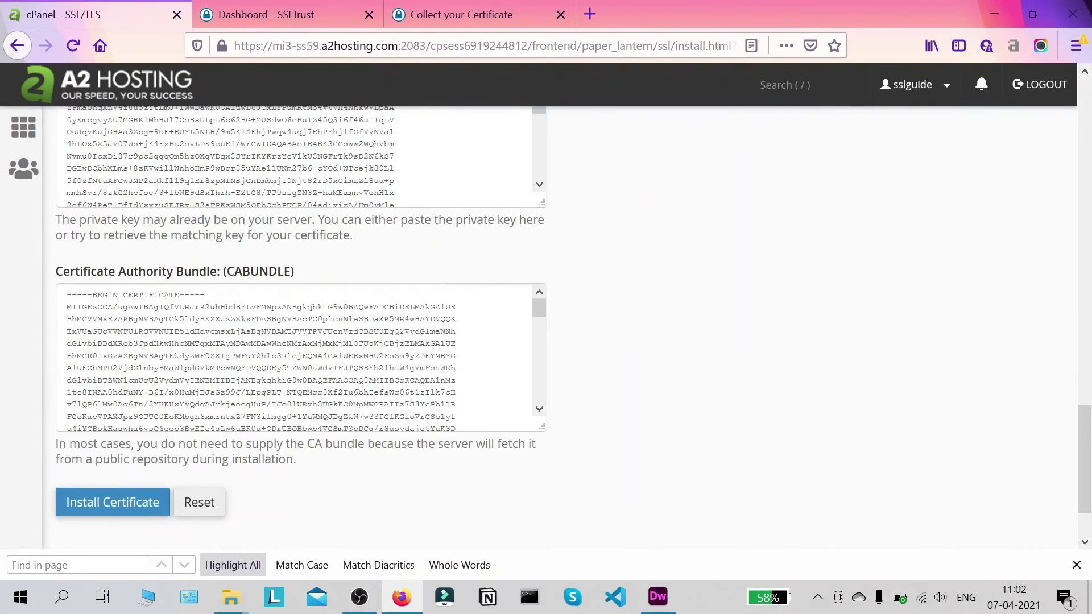
scroll(301, 398, down, 6)
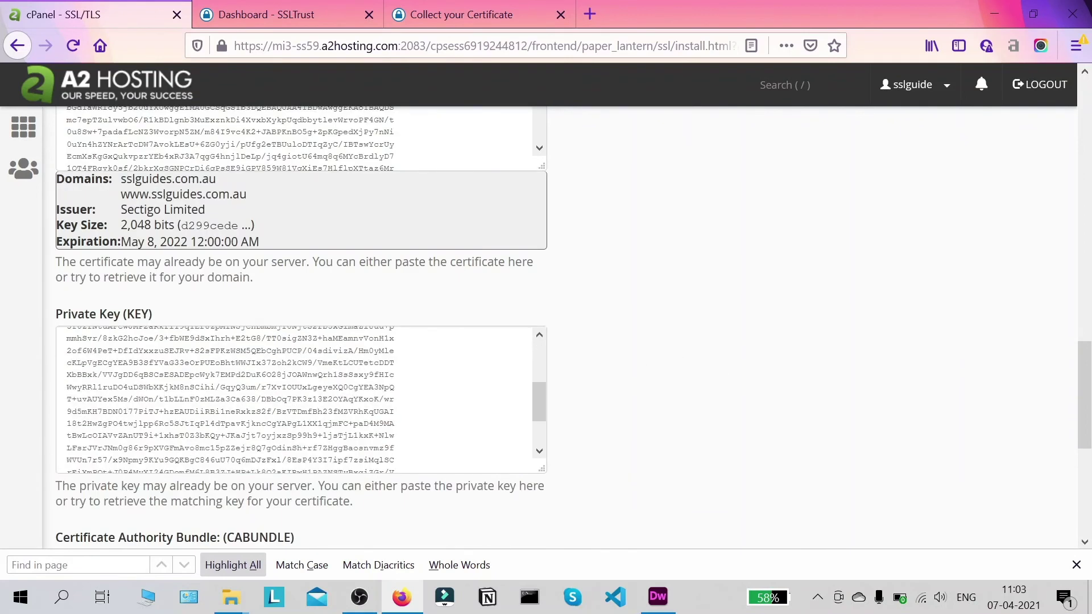
scroll(302, 398, up, 6)
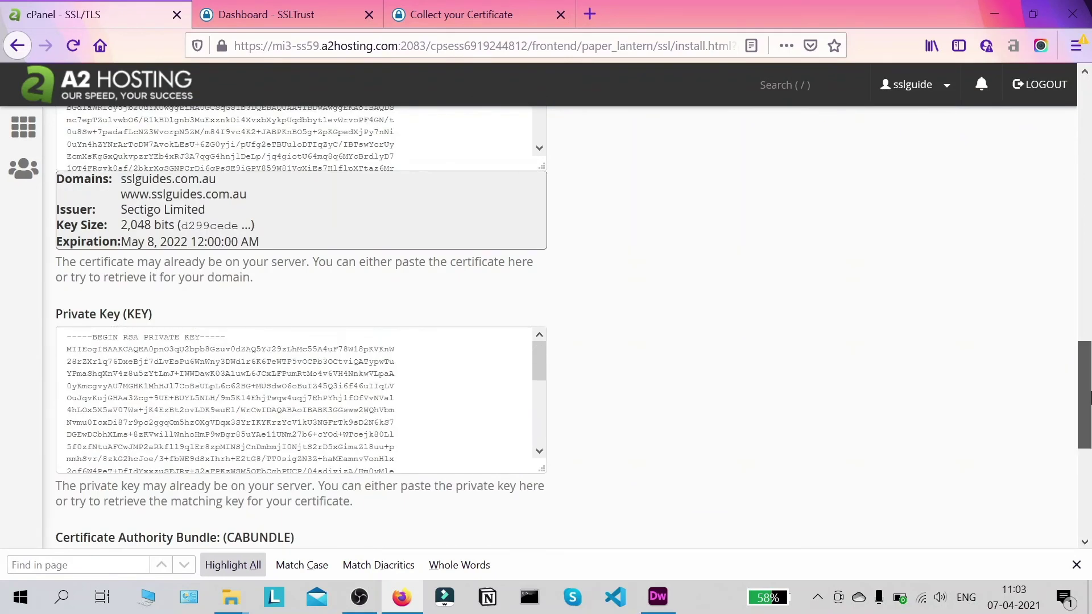
scroll(1089, 410, up, 1)
scroll(1090, 393, down, 3)
scroll(1090, 392, up, 3)
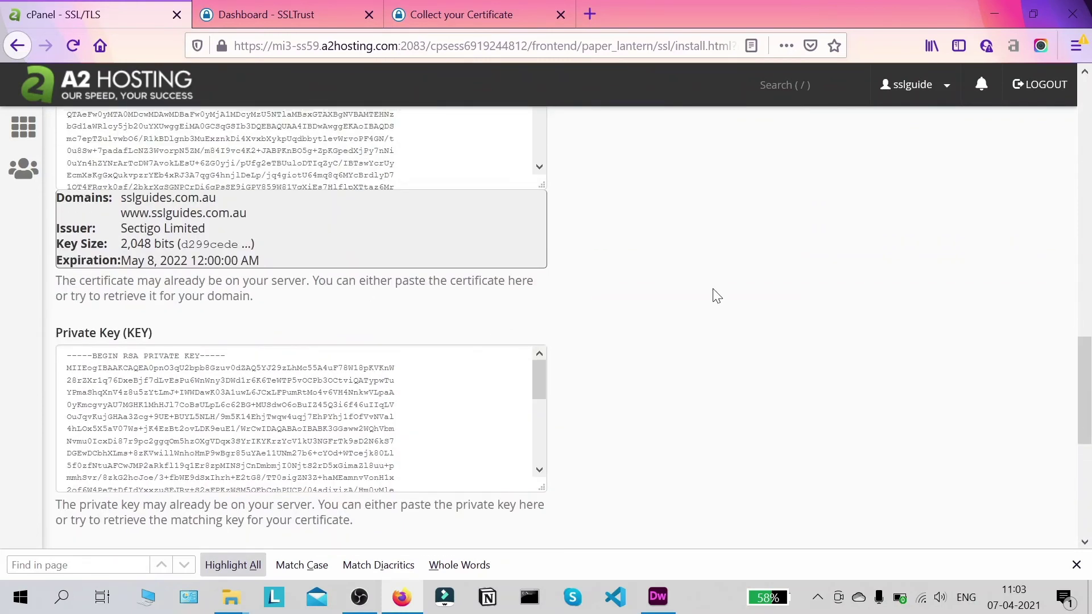
scroll(1088, 401, up, 2)
scroll(1089, 401, down, 1)
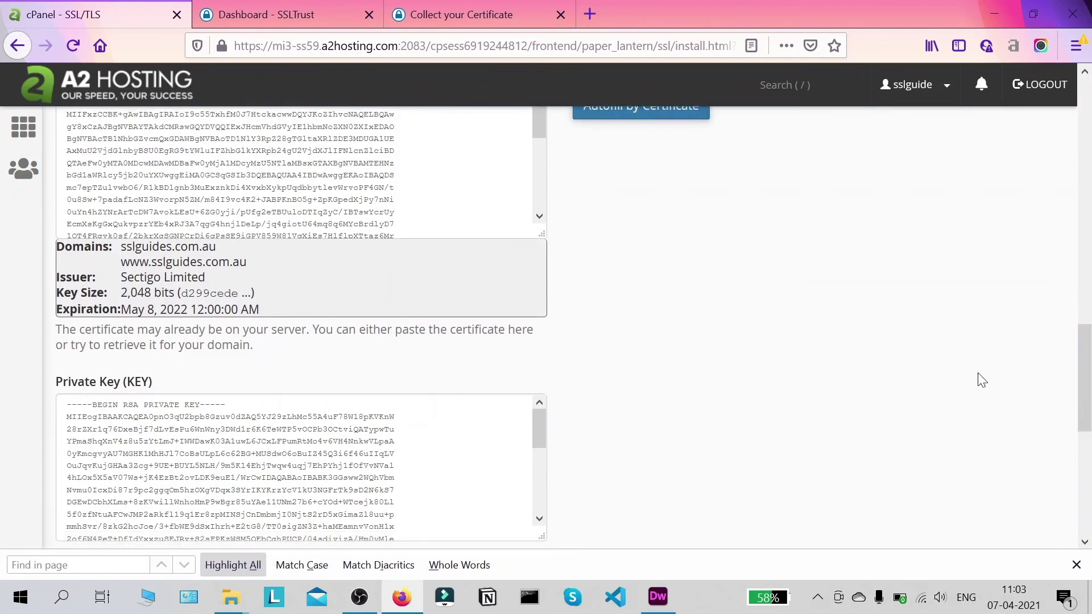
scroll(1087, 367, up, 2)
drag(1089, 366, 1063, 486)
scroll(724, 441, down, 1)
scroll(558, 383, up, 12)
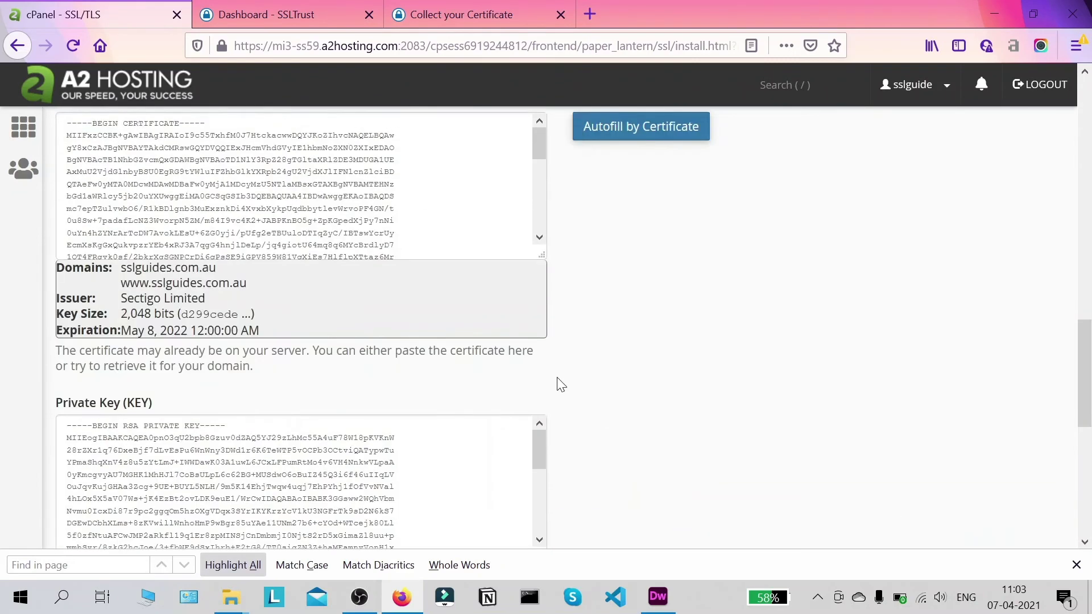
scroll(560, 379, down, 7)
scroll(560, 379, down, 5)
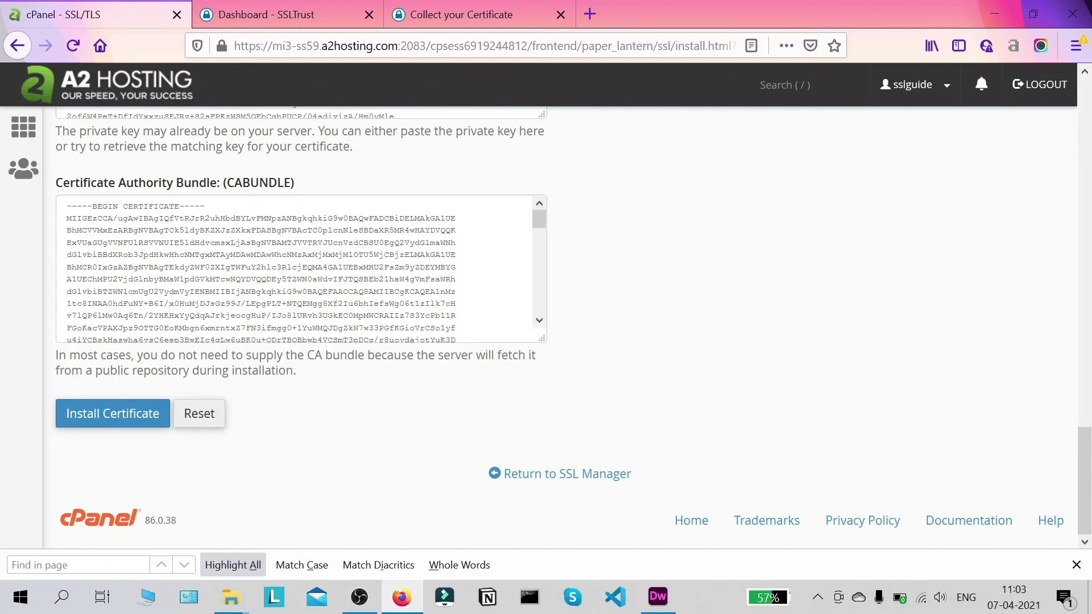
scroll(301, 268, down, 5)
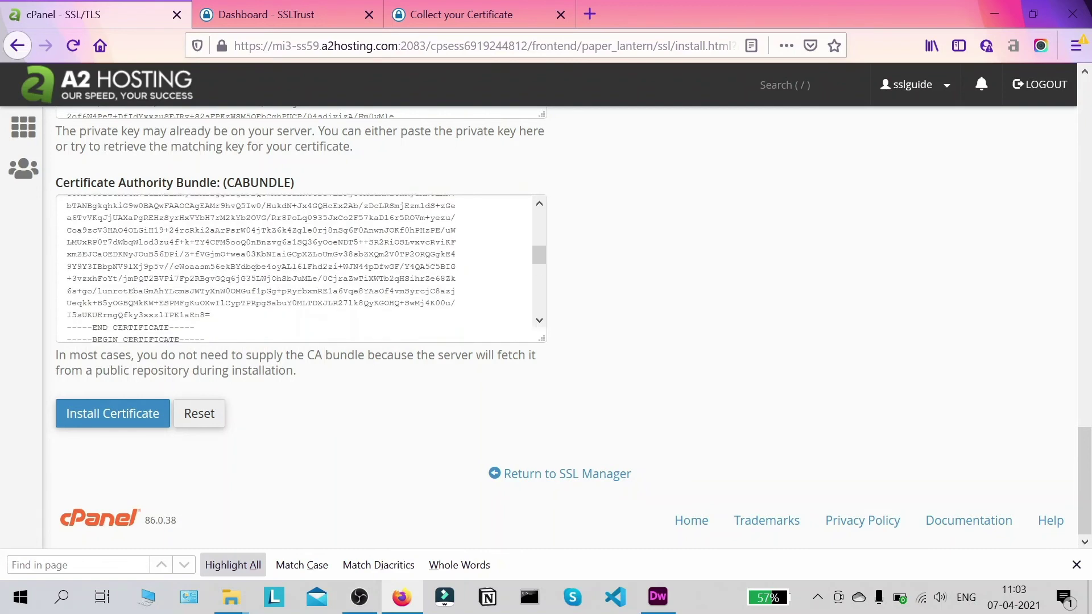
scroll(285, 268, down, 3)
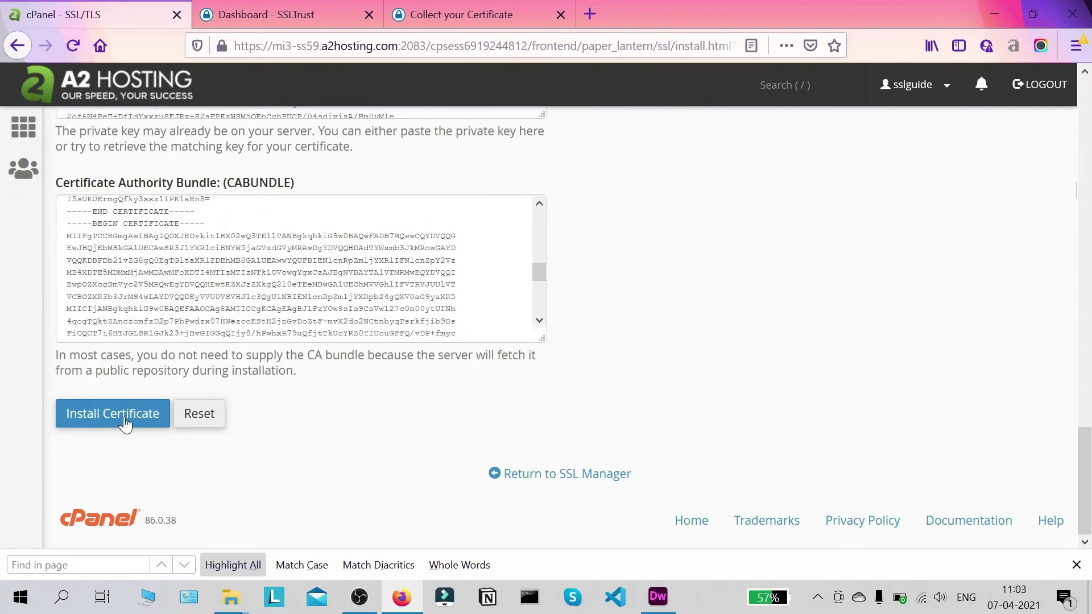
- Install the Sectigo certificate for sslguides.com.au and acknowledge the success message to reload Manage SSL Hosts
click(127, 419)
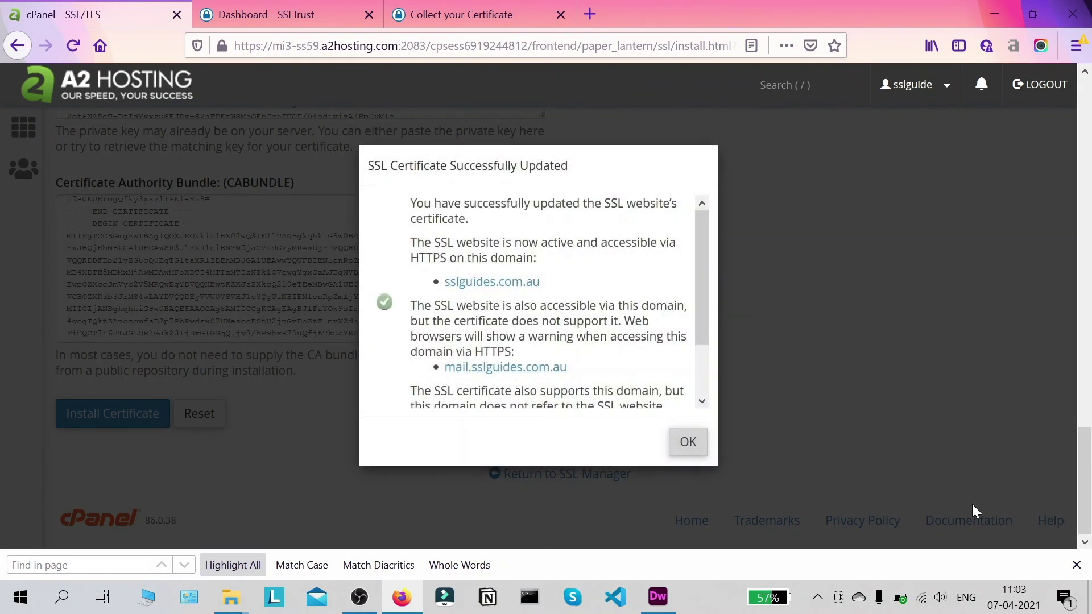
click(1077, 568)
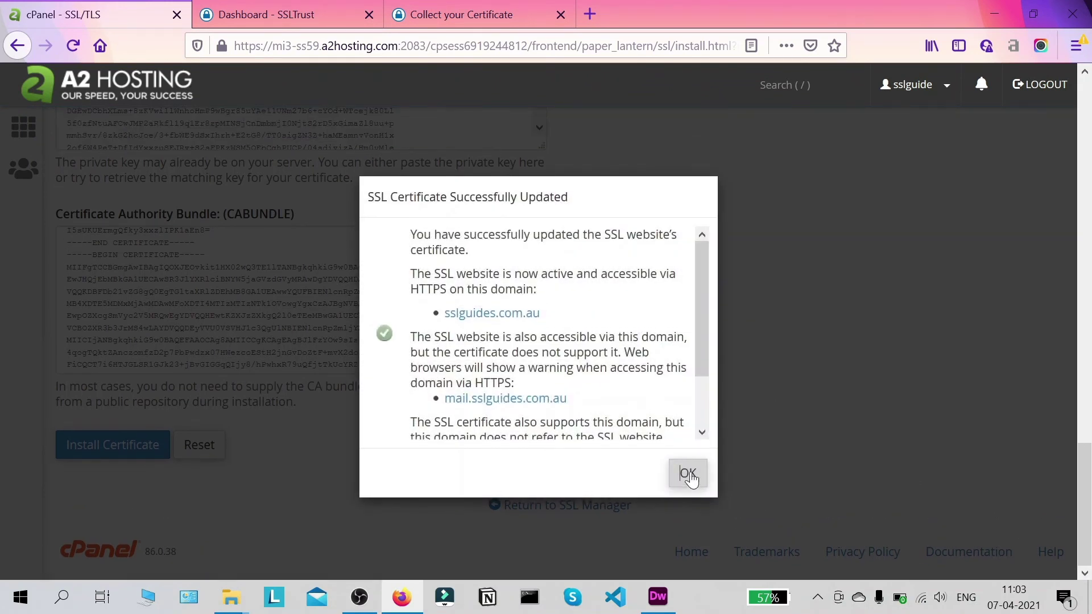
scroll(551, 333, down, 3)
scroll(552, 333, up, 3)
scroll(529, 307, down, 3)
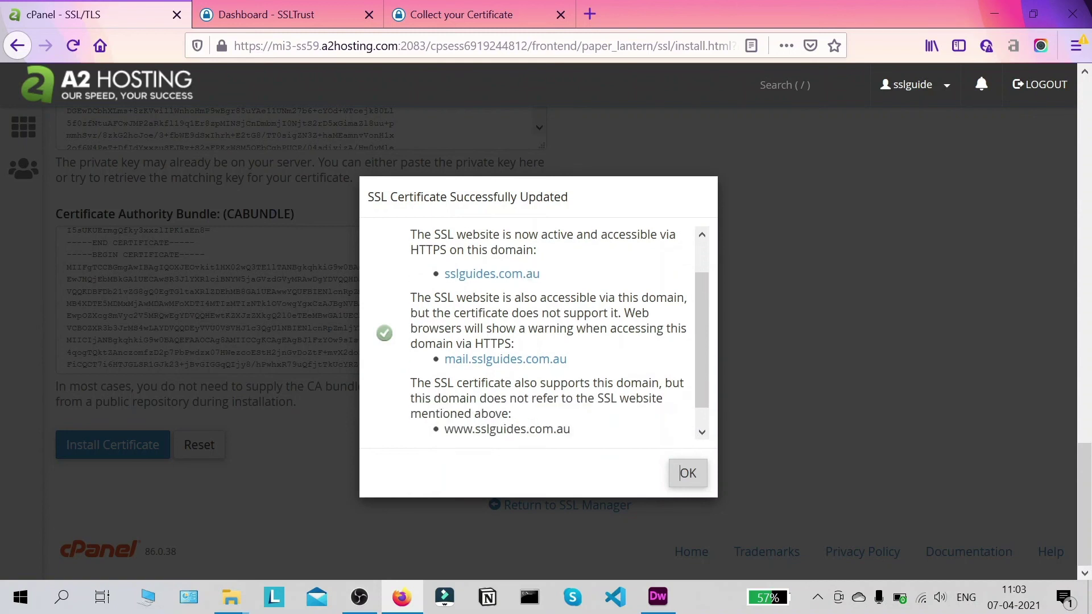
click(689, 474)
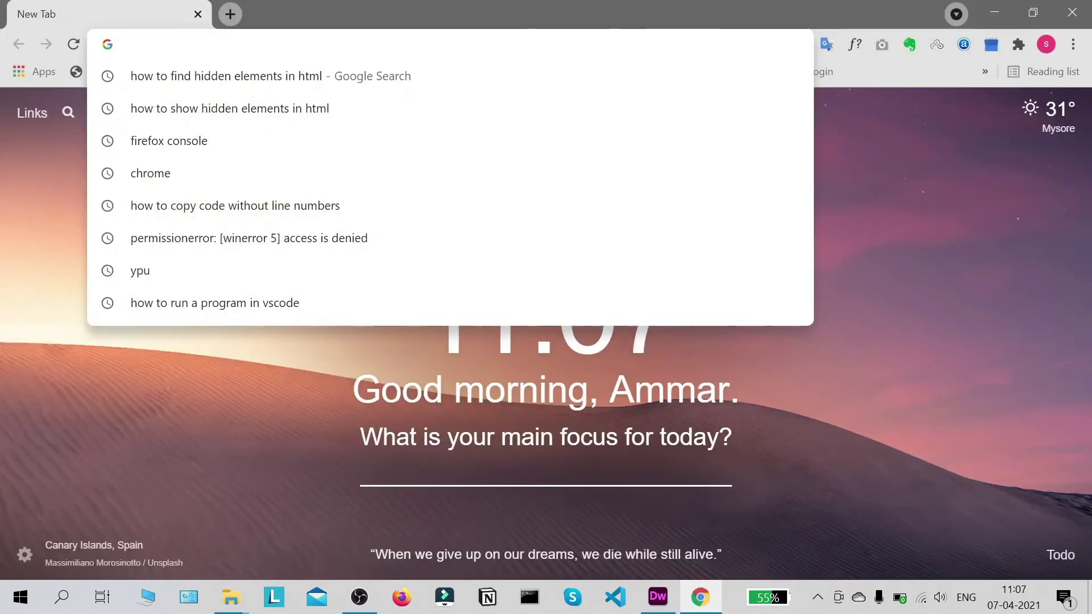
- Load sslguides.com.au, confirm the padlock reports a secure connection, then start a blank tab
text(https)
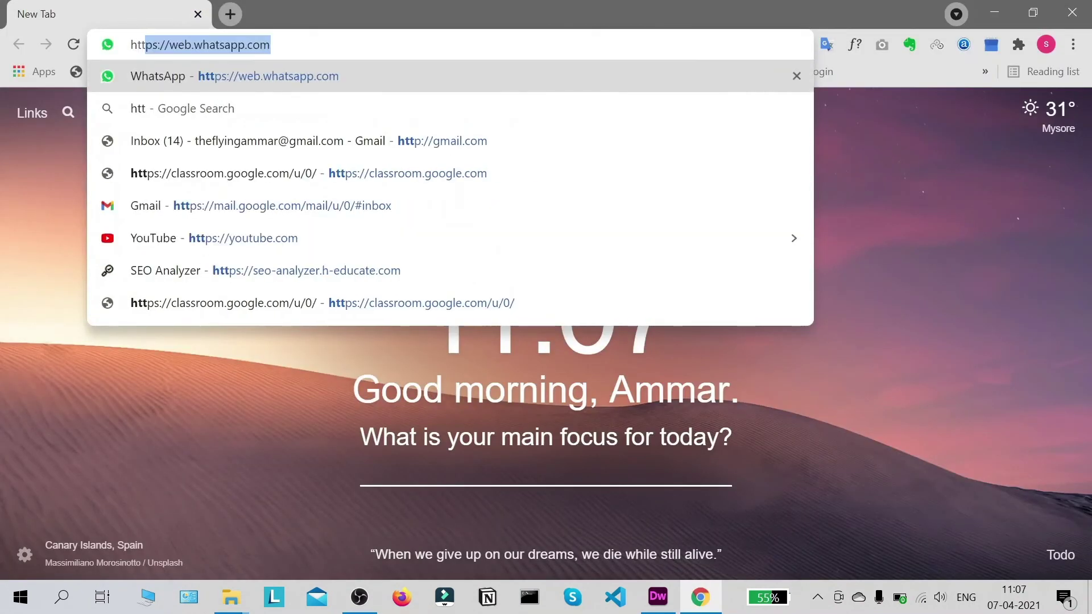
text(://)
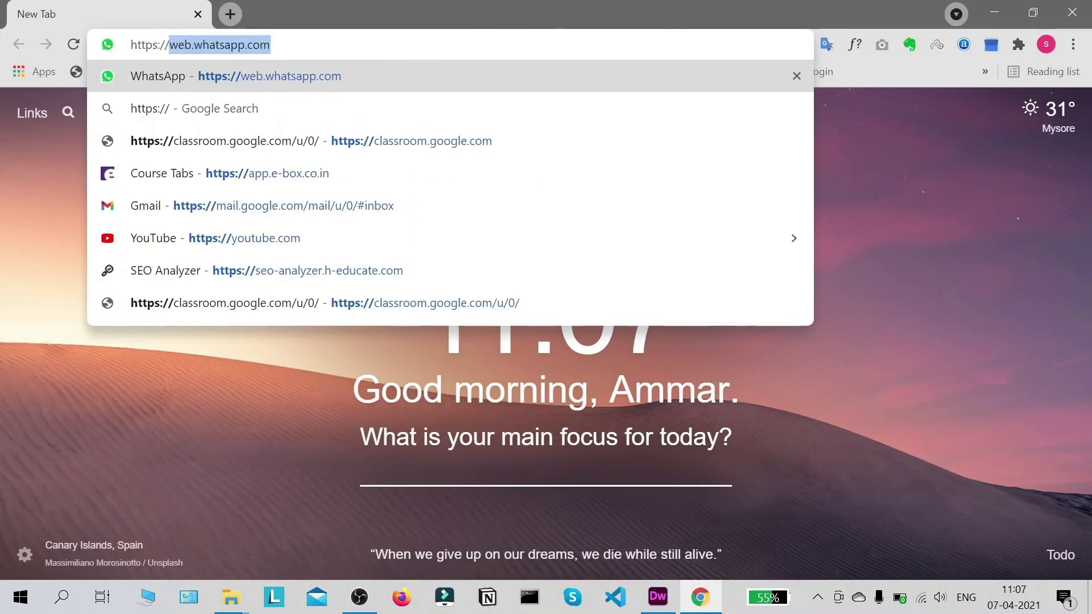
text(w)
key(BackSpace)
key(BackSpace)
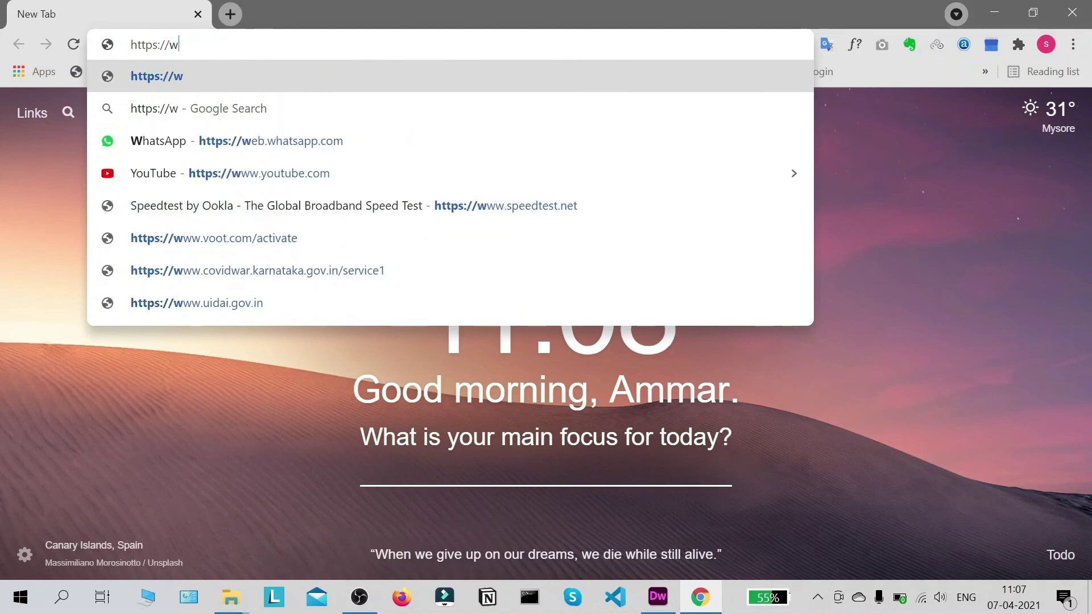
text(sslguide)
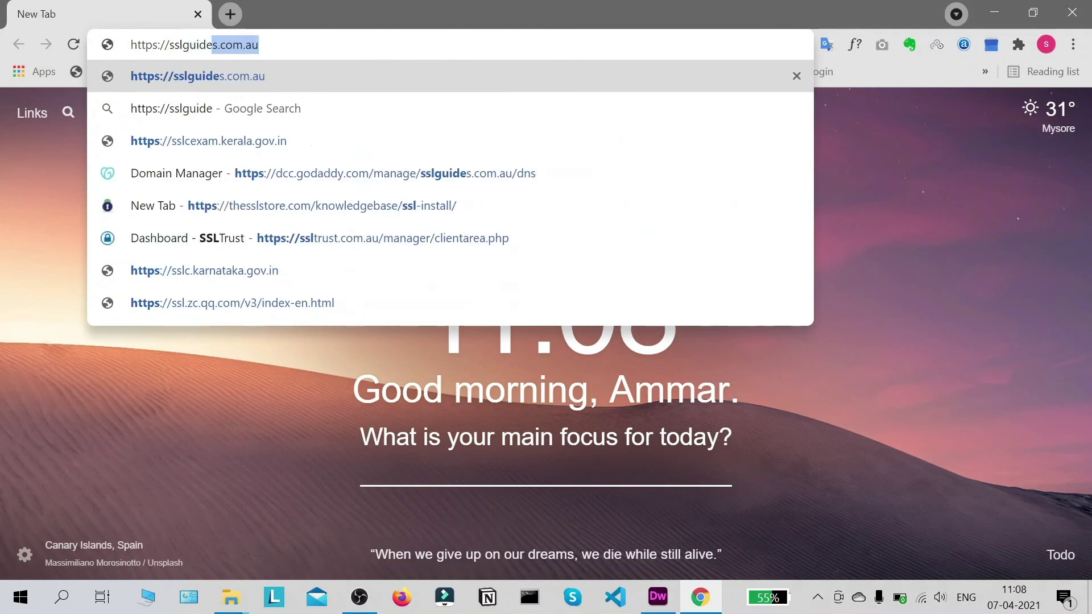
key(Return)
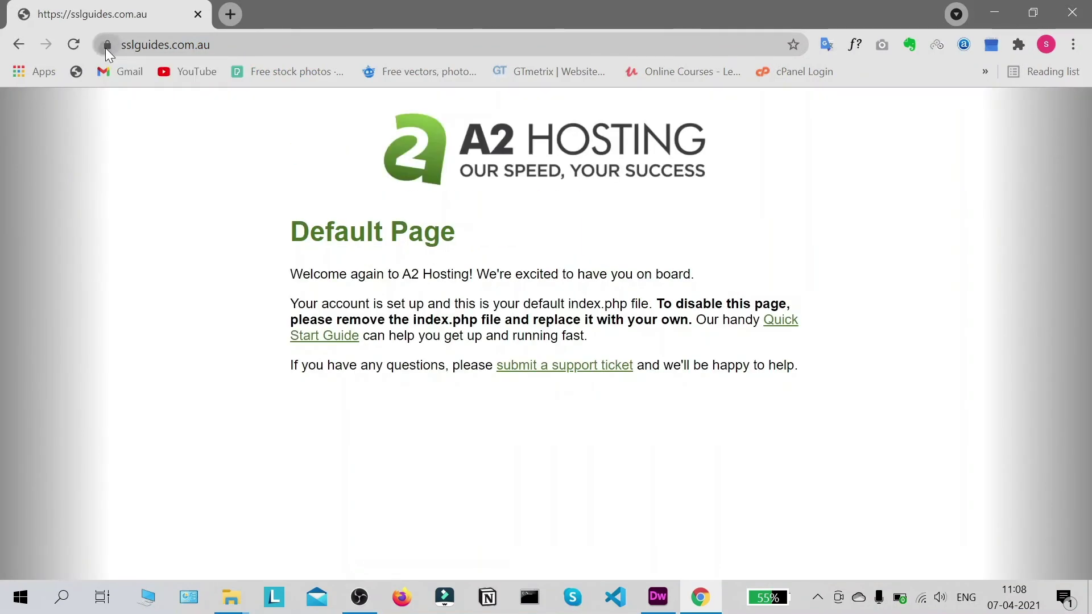
click(108, 45)
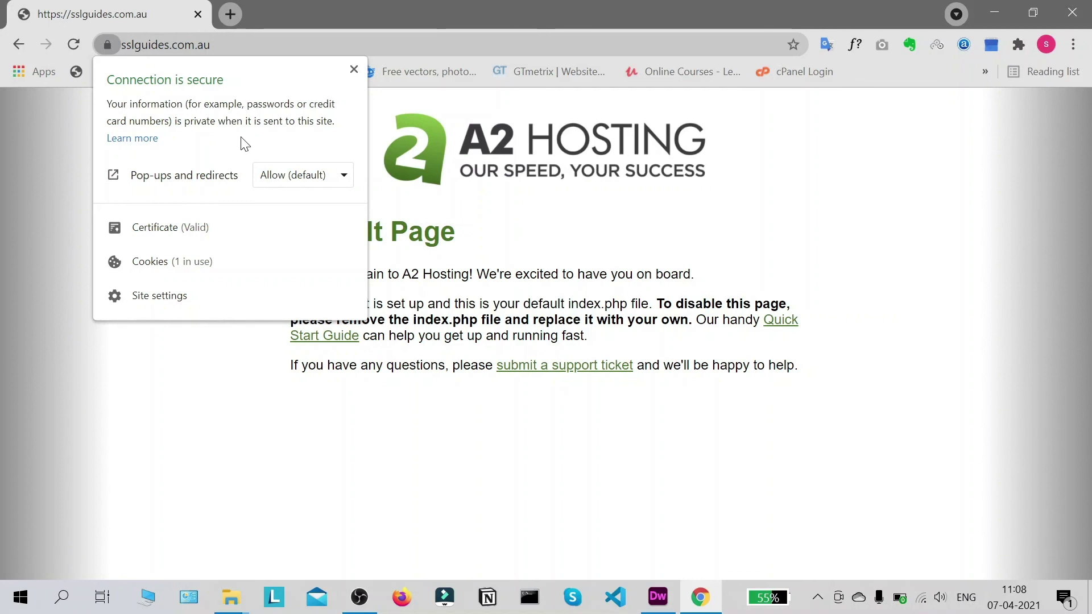
click(354, 71)
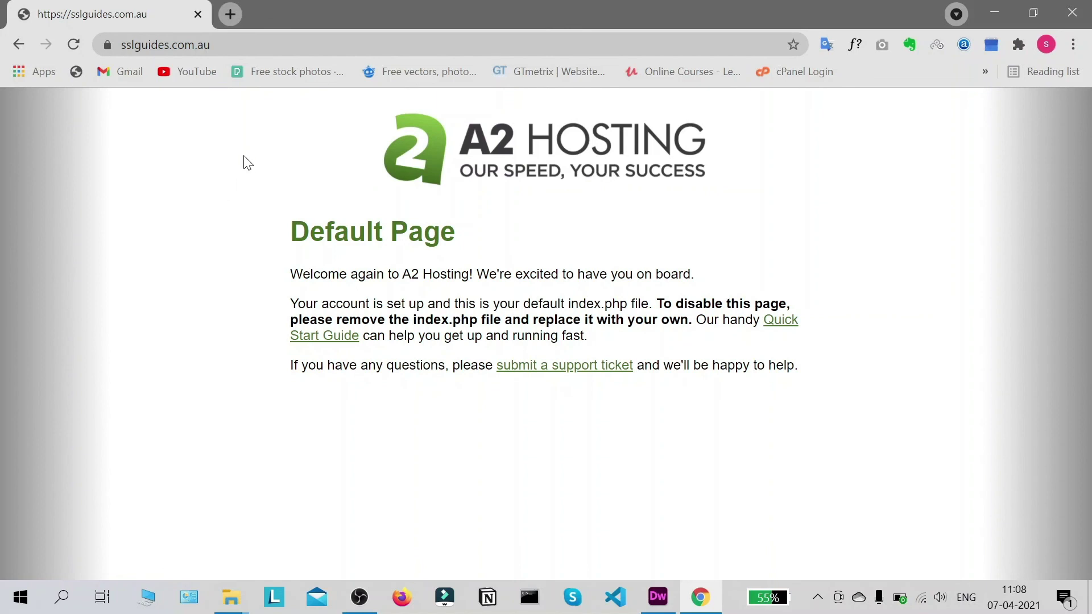
click(233, 18)
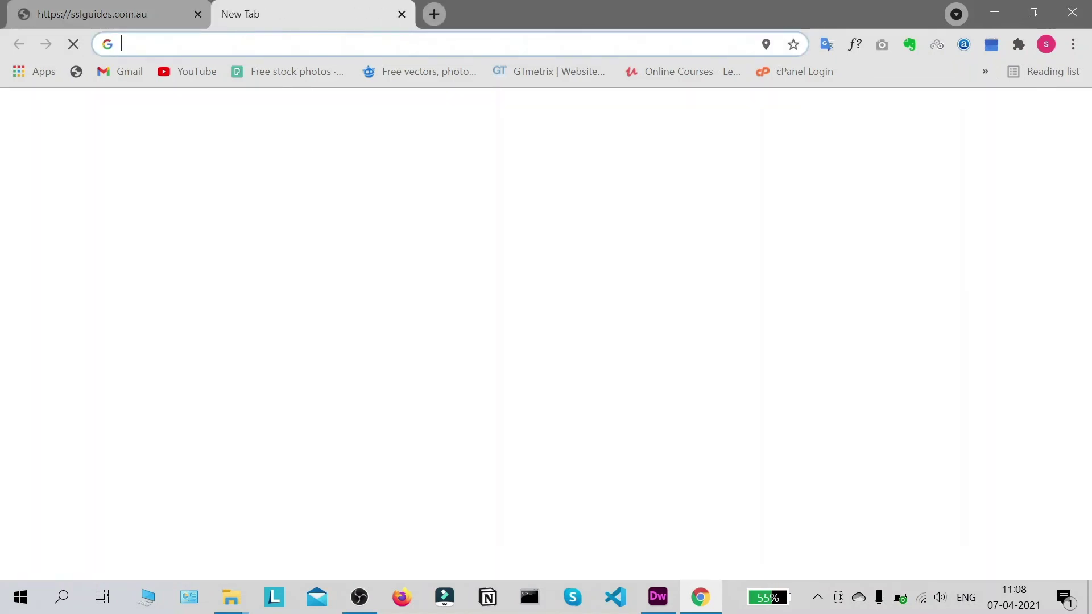
- Go to ssllabs.com and open its SSL Server Test page
text(ssl)
key(BackSpace)
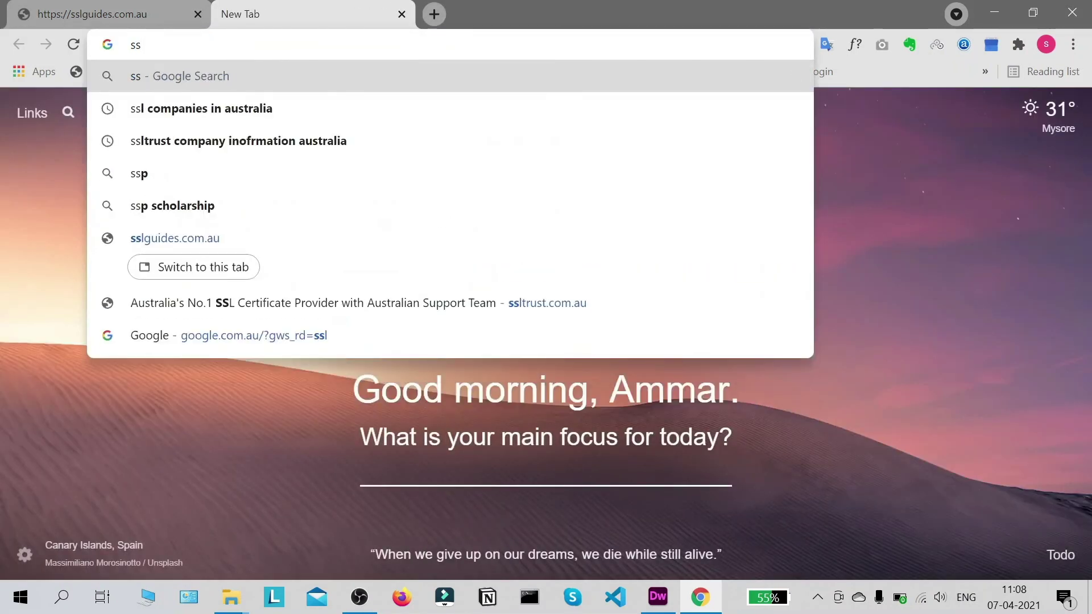
text(llabs.com)
key(Return)
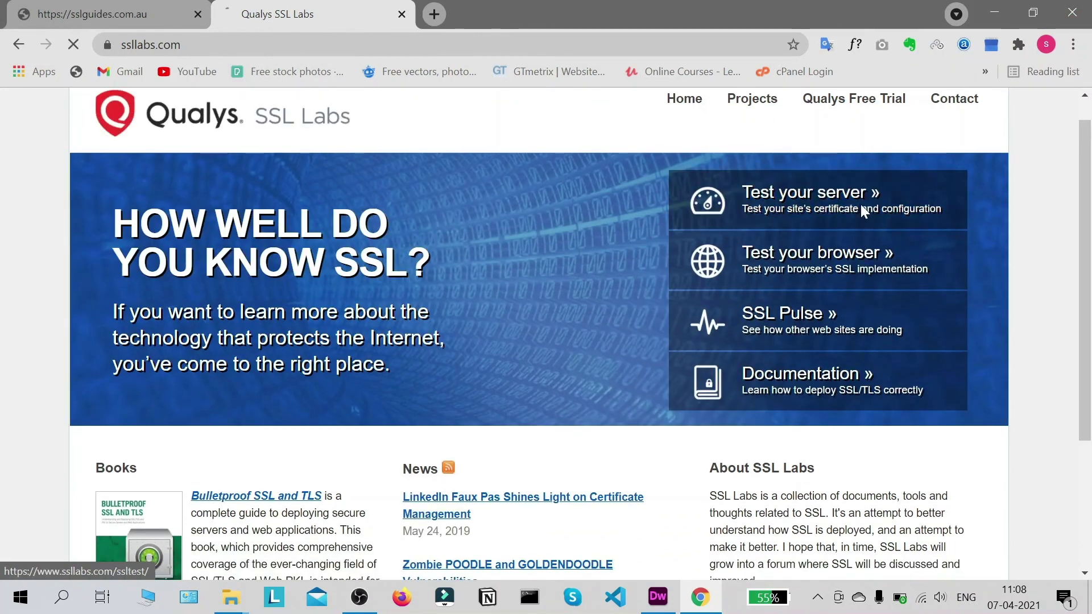
click(928, 206)
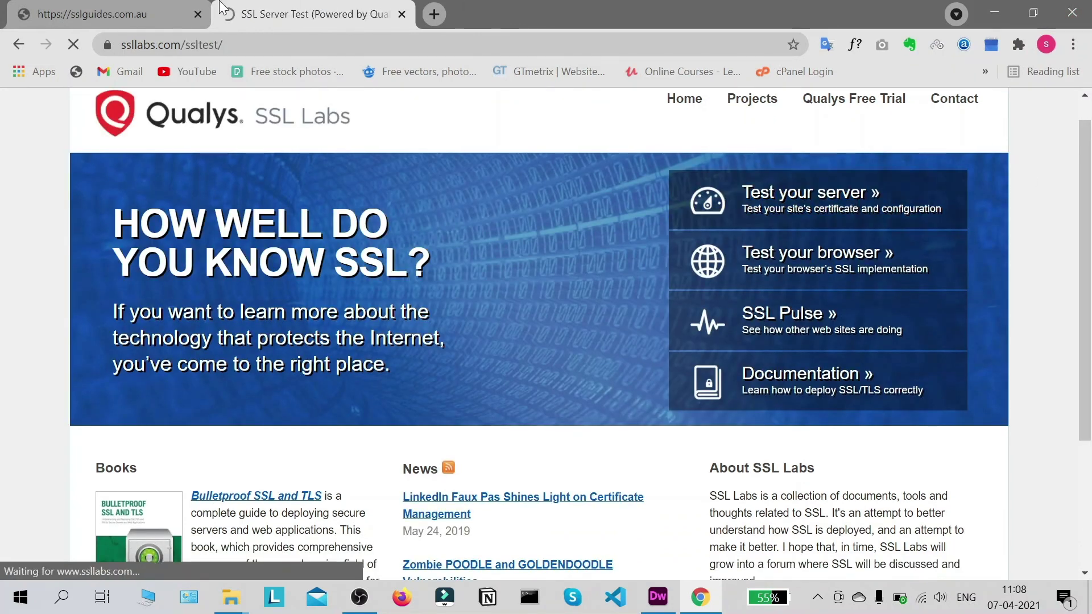
- Copy the sslguides.com.au address into Hostname and submit the SSL test
click(113, 14)
click(165, 44)
key(ctrl+c)
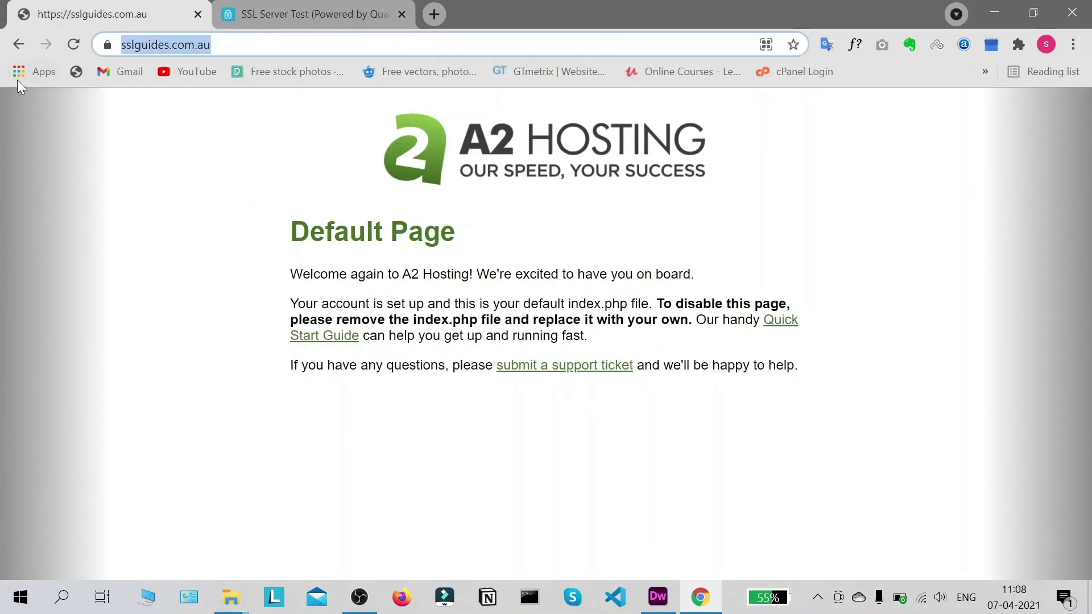
key(super)
click(891, 231)
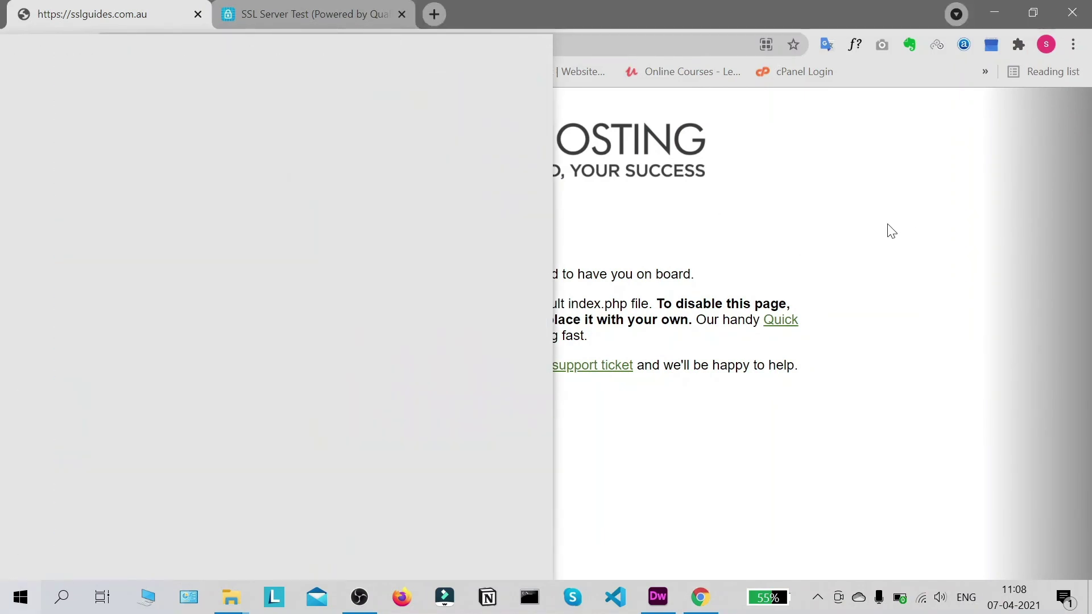
click(266, 8)
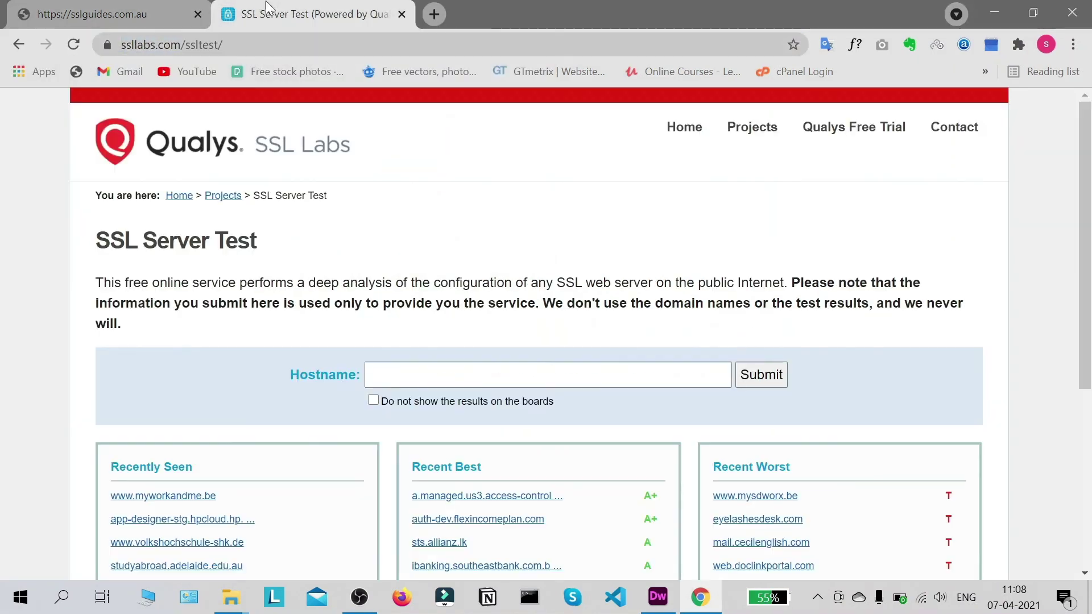
key(ctrl+v)
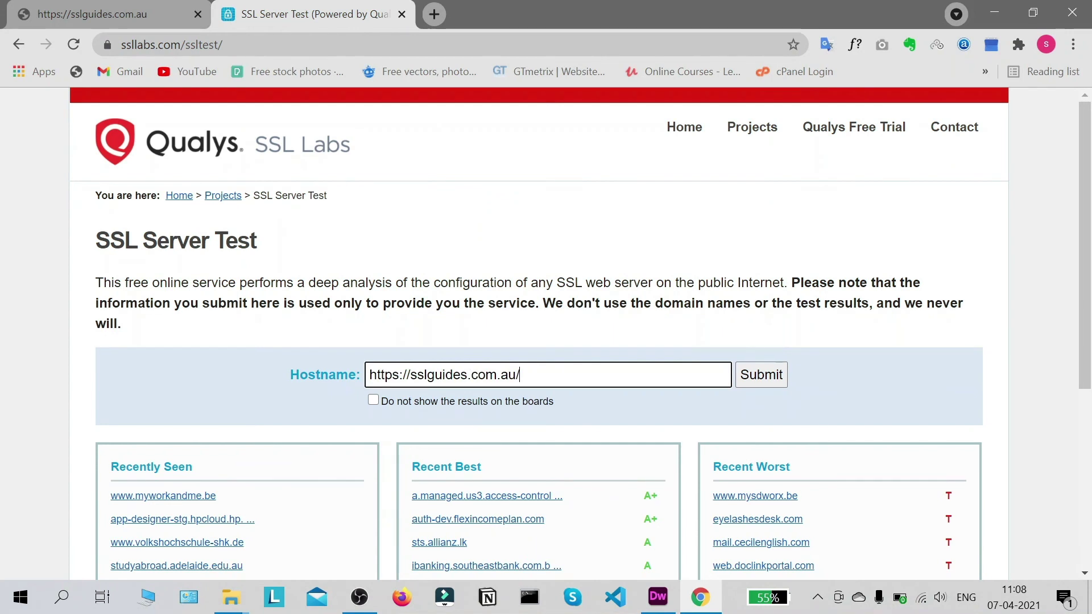
click(755, 380)
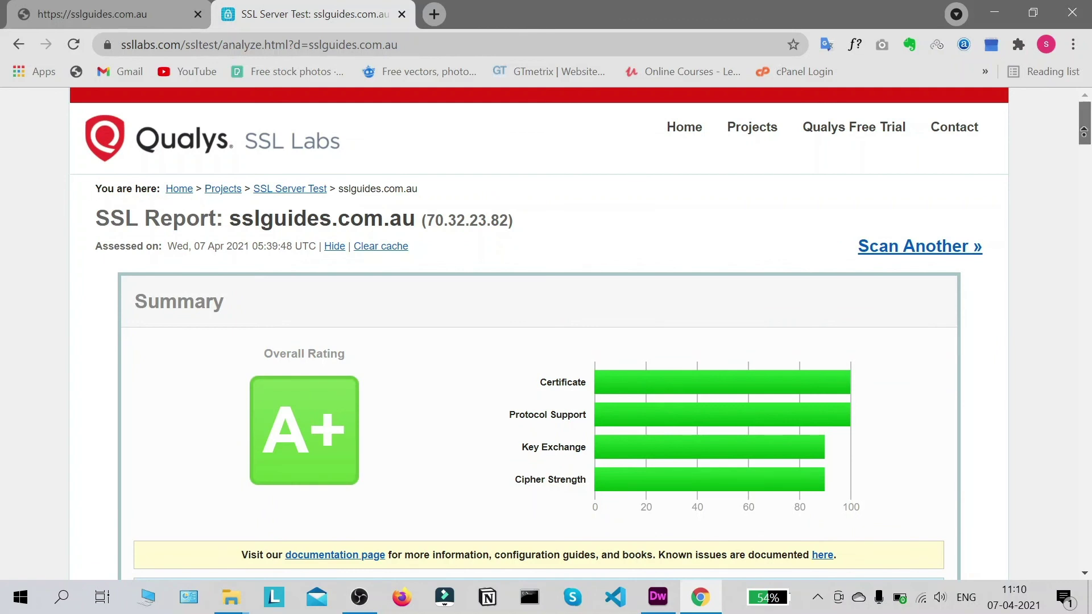
scroll(911, 290, down, 1)
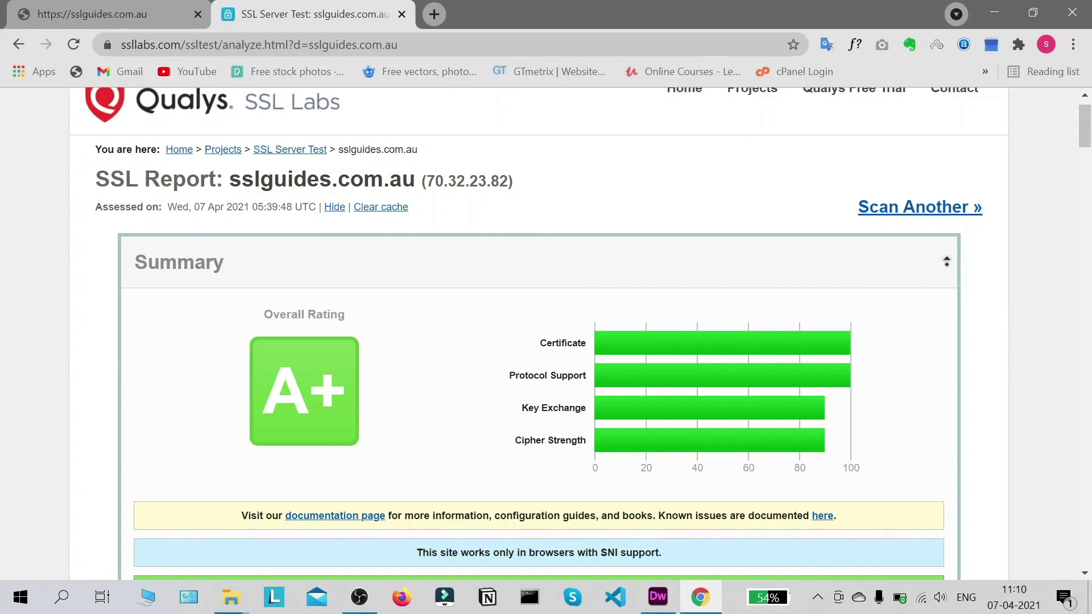
scroll(775, 316, down, 15)
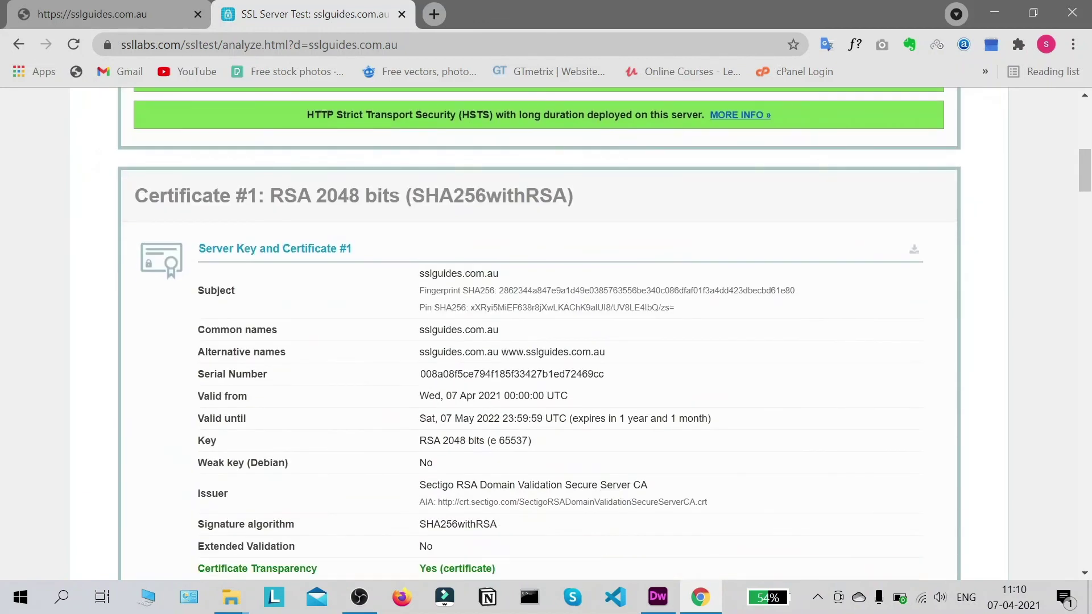
scroll(639, 291, down, 10)
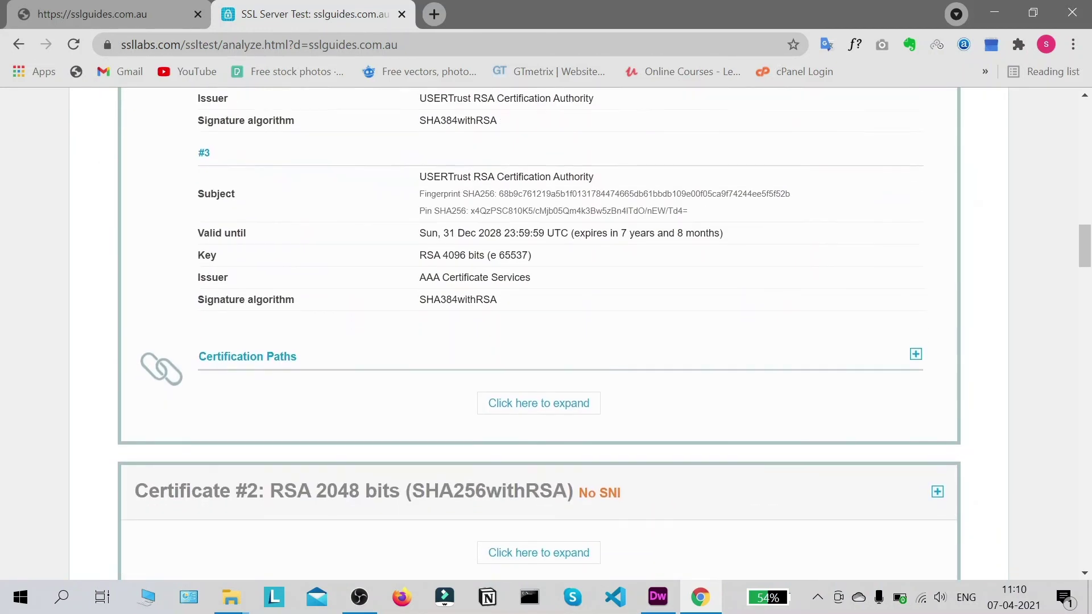
scroll(349, 322, down, 3)
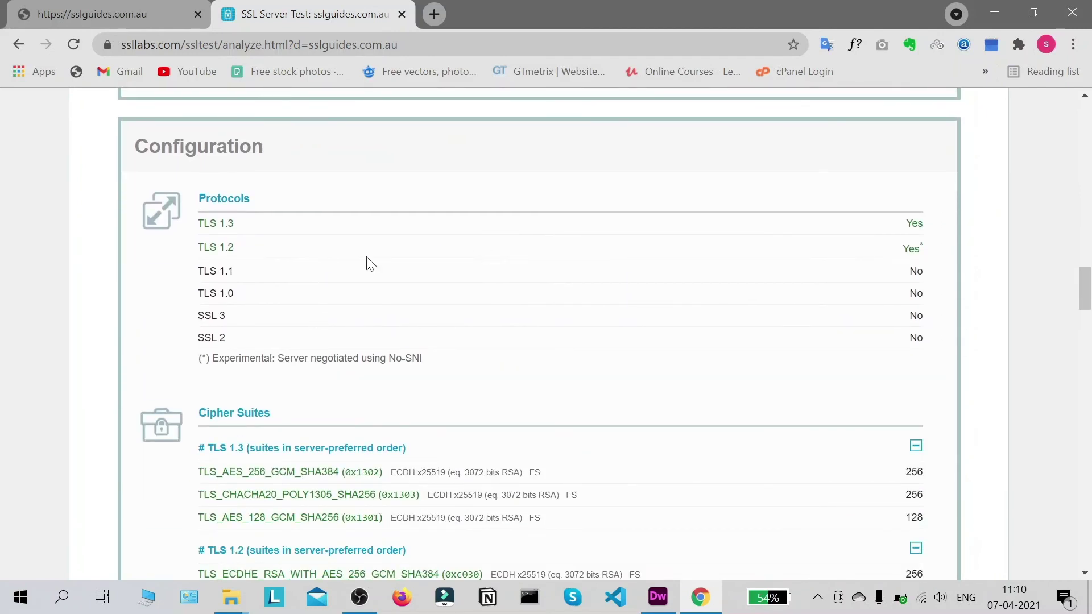
scroll(314, 246, down, 18)
scroll(399, 316, up, 8)
scroll(400, 330, up, 10)
drag(1086, 289, 1089, 124)
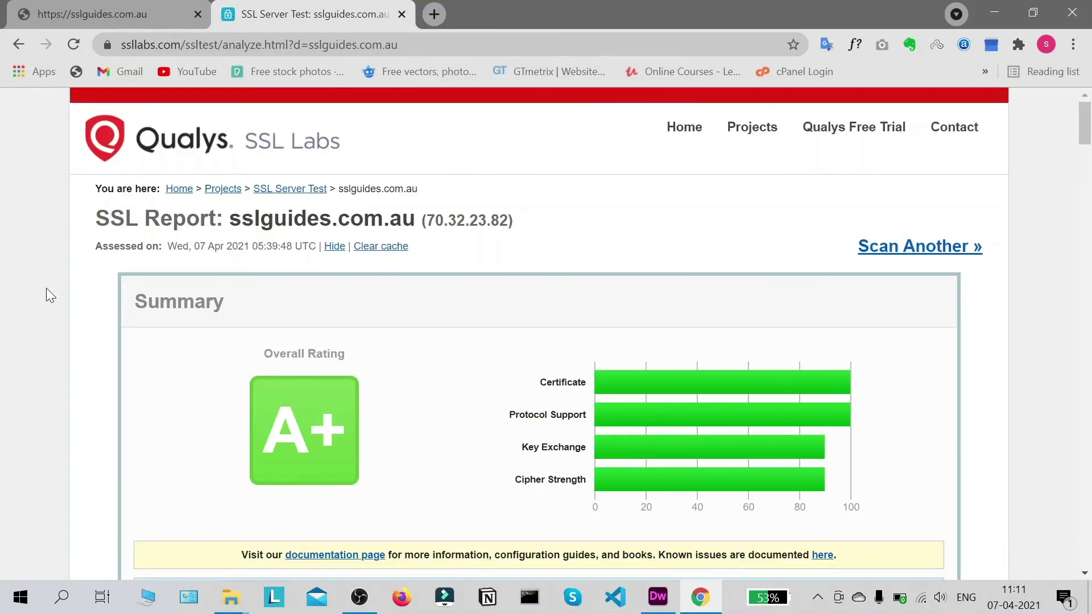